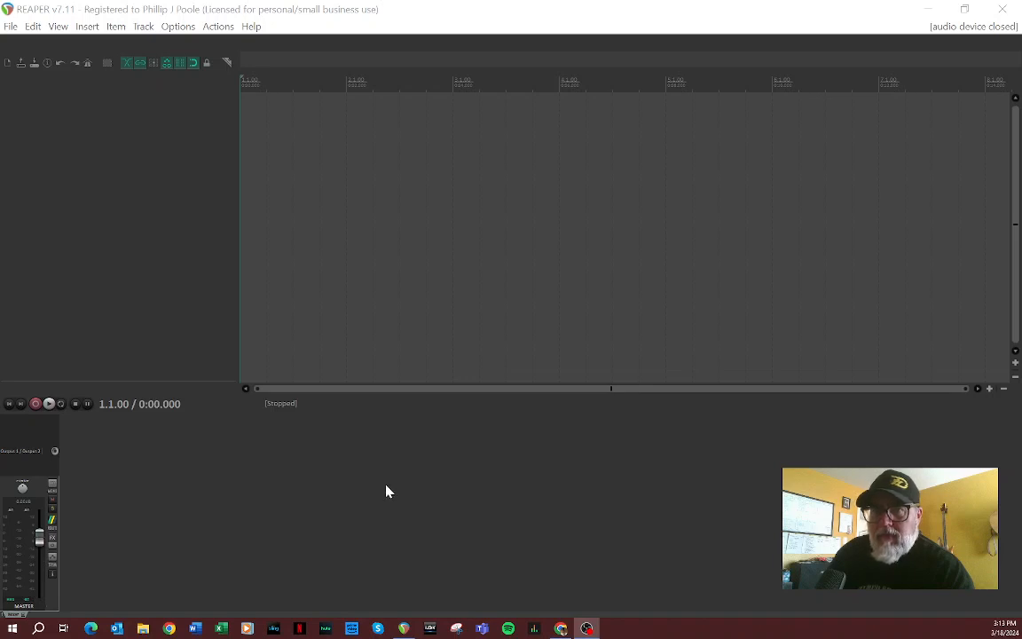
Step: Add a new track to the empty project and insert a click source item on it
right_click(69, 77)
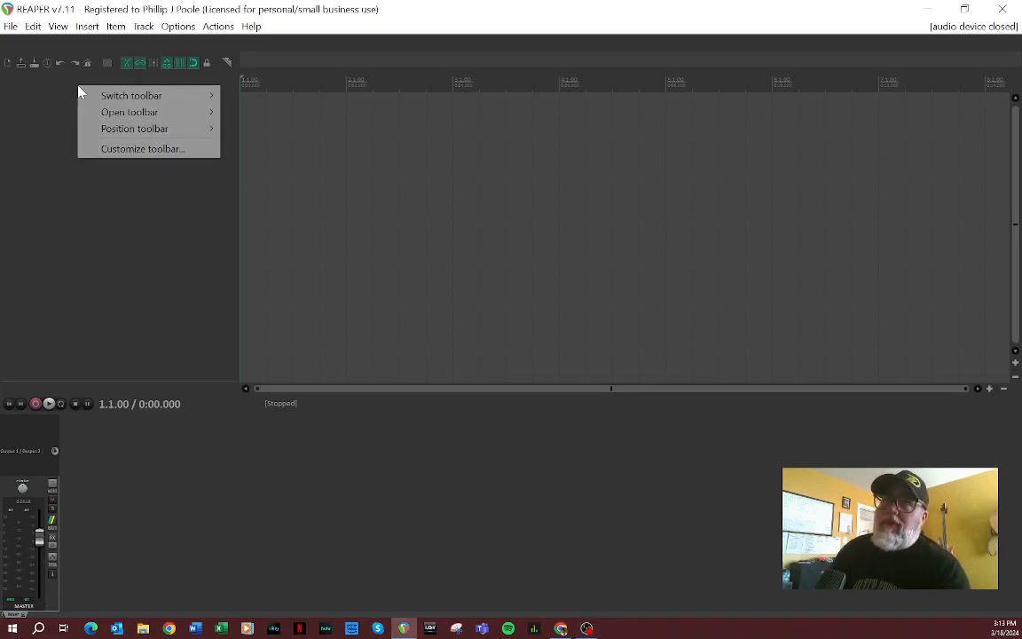
click(56, 89)
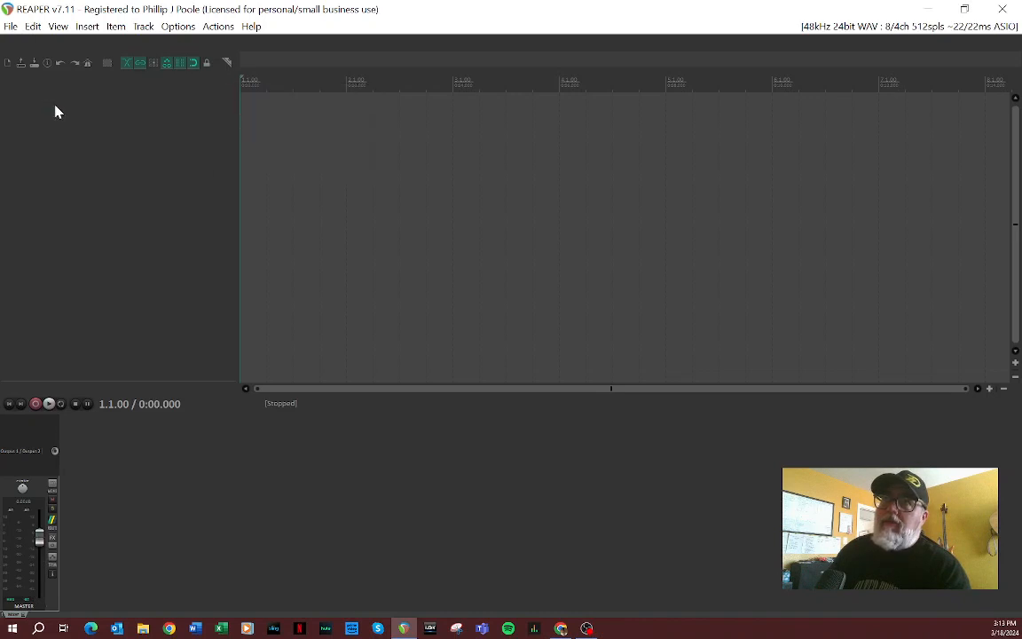
double_click(48, 93)
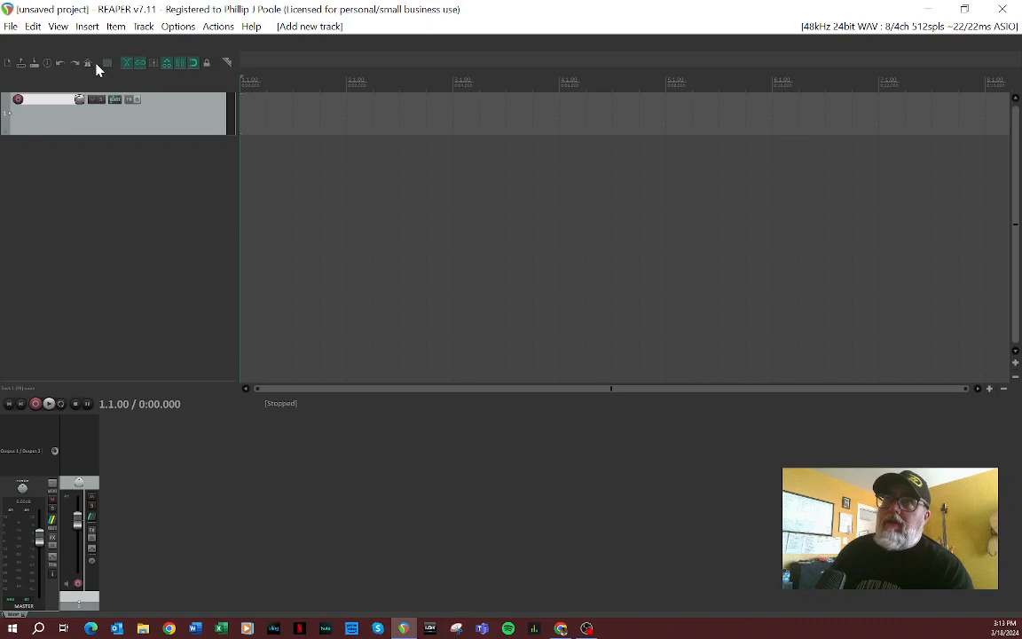
click(87, 26)
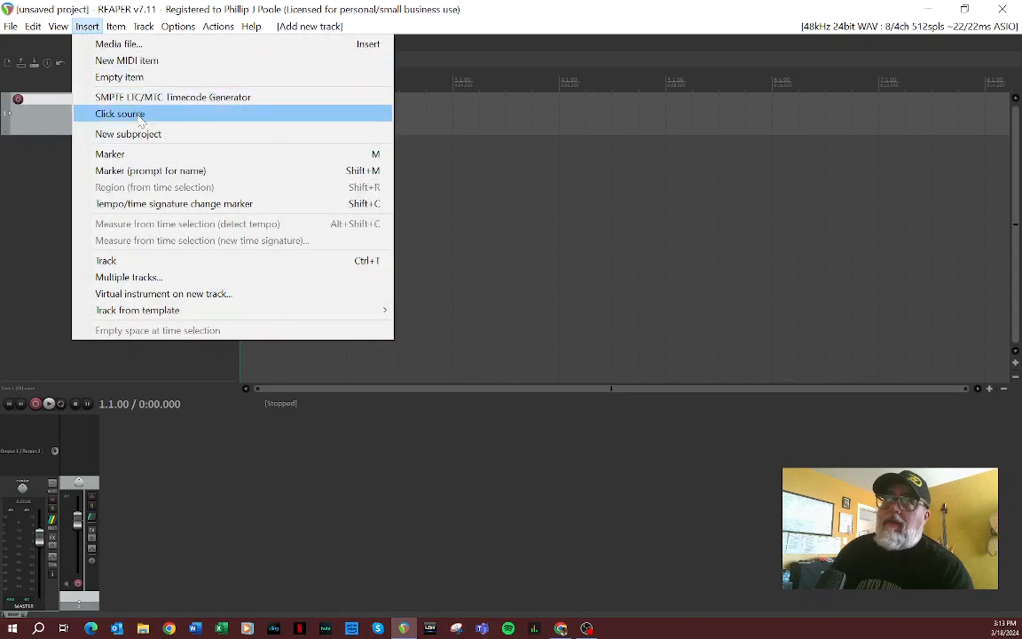
click(124, 113)
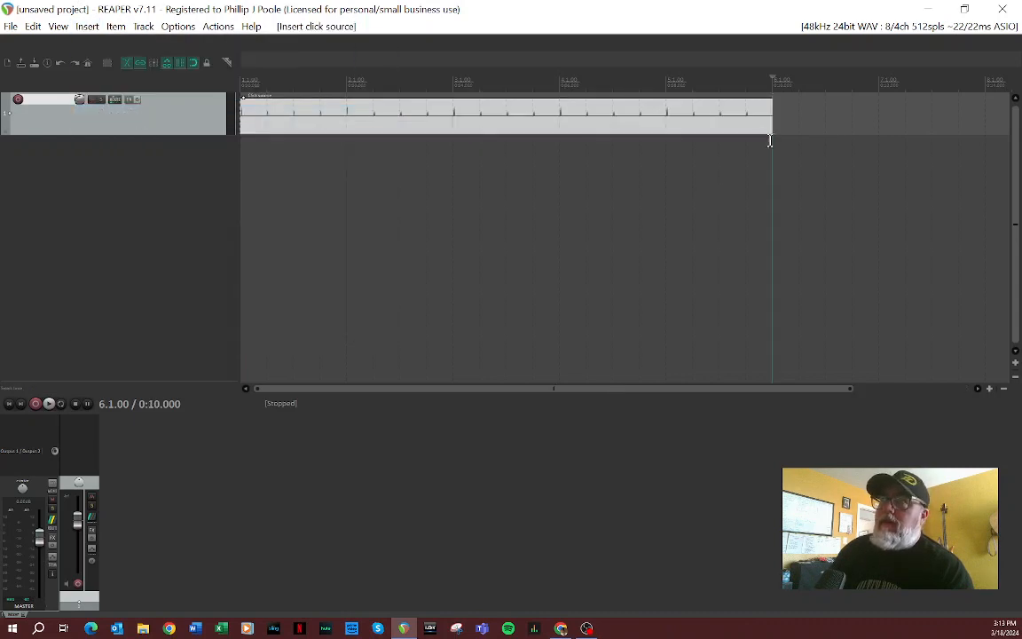
Step: Play the click track from the start of the project, stopping after about two measures
click(9, 404)
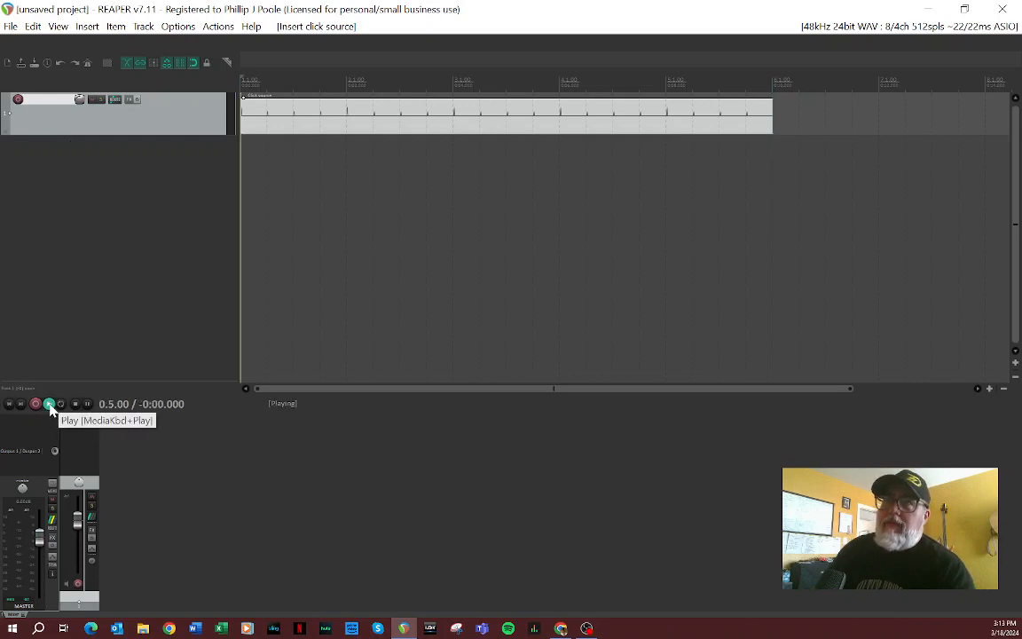
click(50, 405)
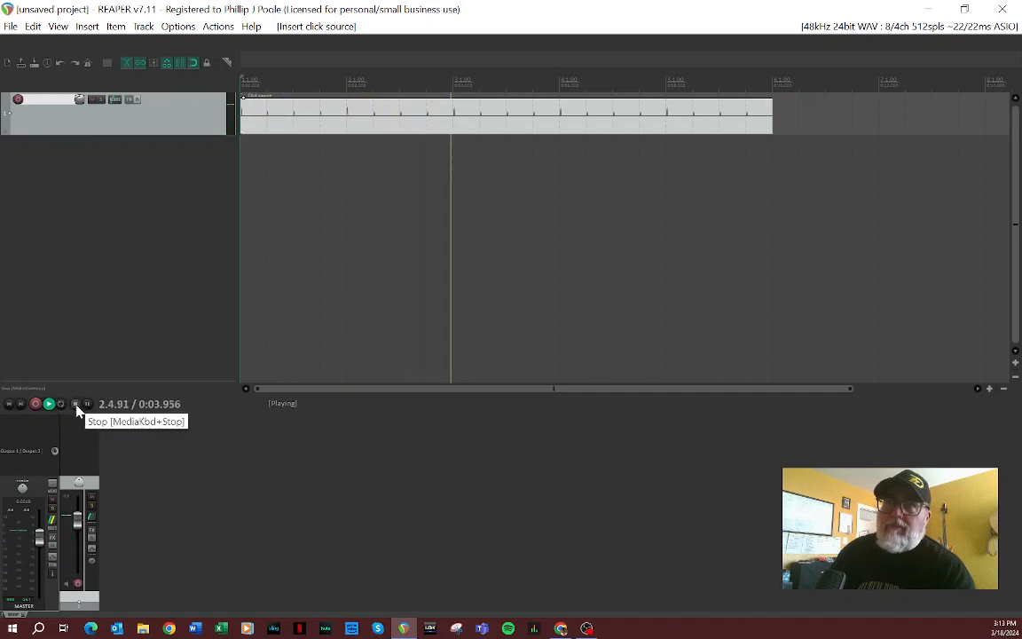
click(76, 404)
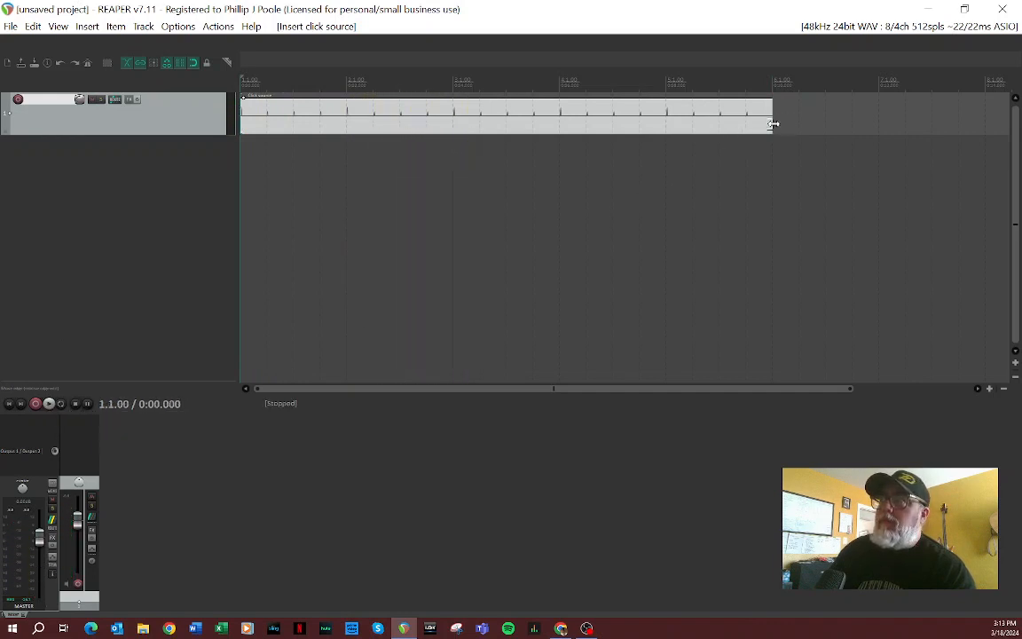
Step: Shorten the click source item to end at measure 3, and toggle the metronome on and off
drag(773, 126, 538, 126)
drag(464, 130, 457, 125)
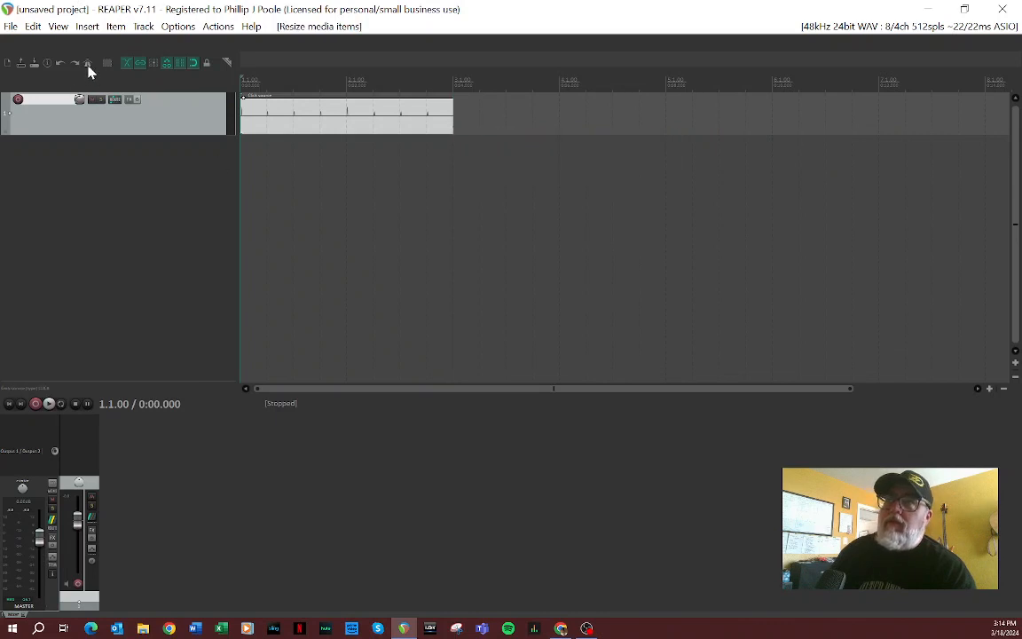
click(89, 66)
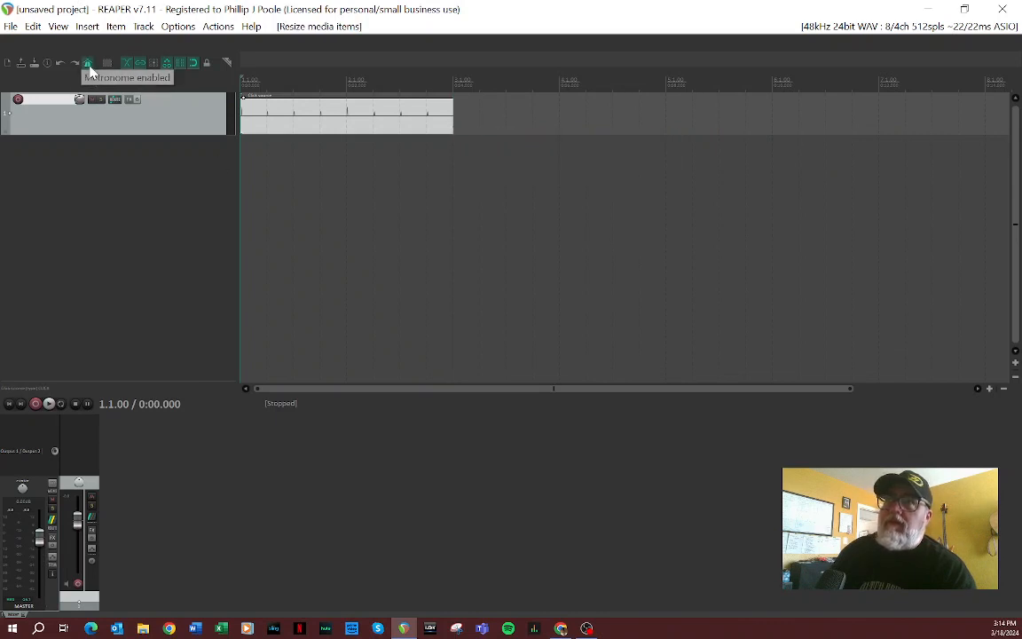
click(88, 65)
Step: Set the project tempo to 80 BPM in the project settings
click(48, 64)
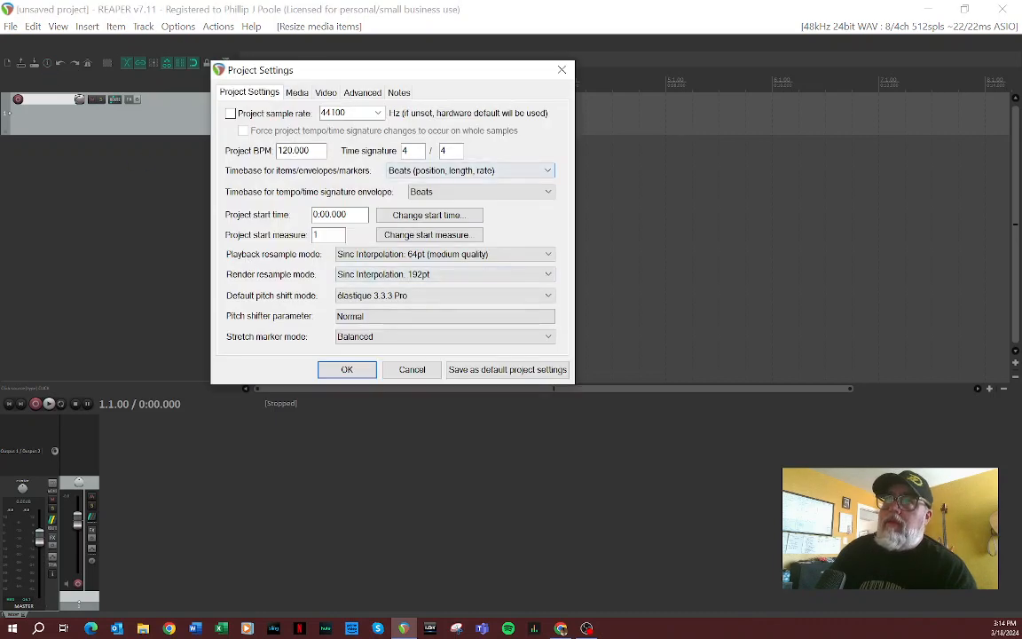
drag(289, 151, 282, 151)
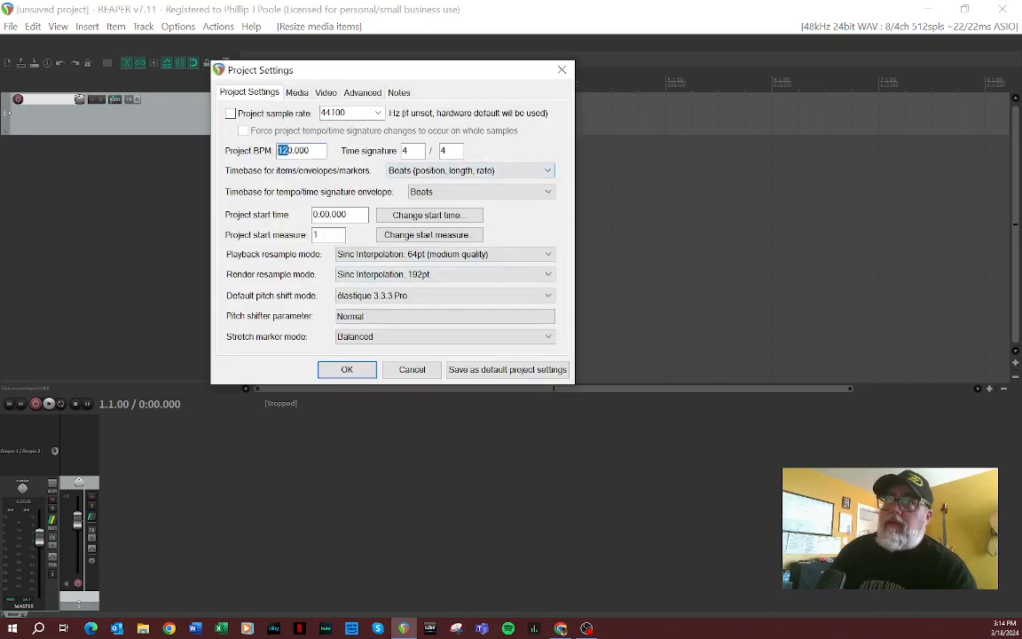
text(8)
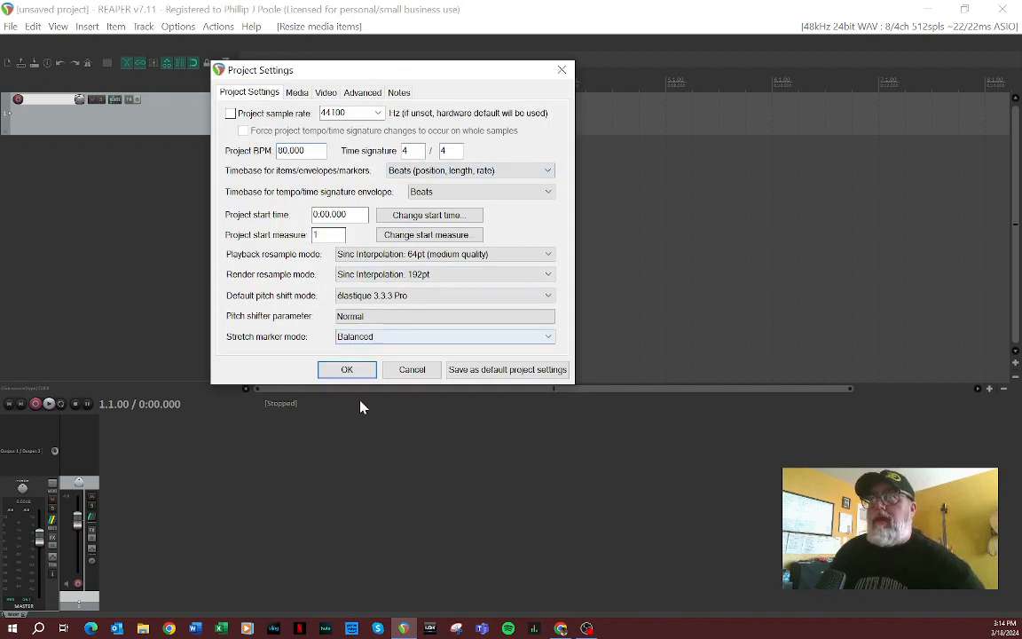
click(347, 369)
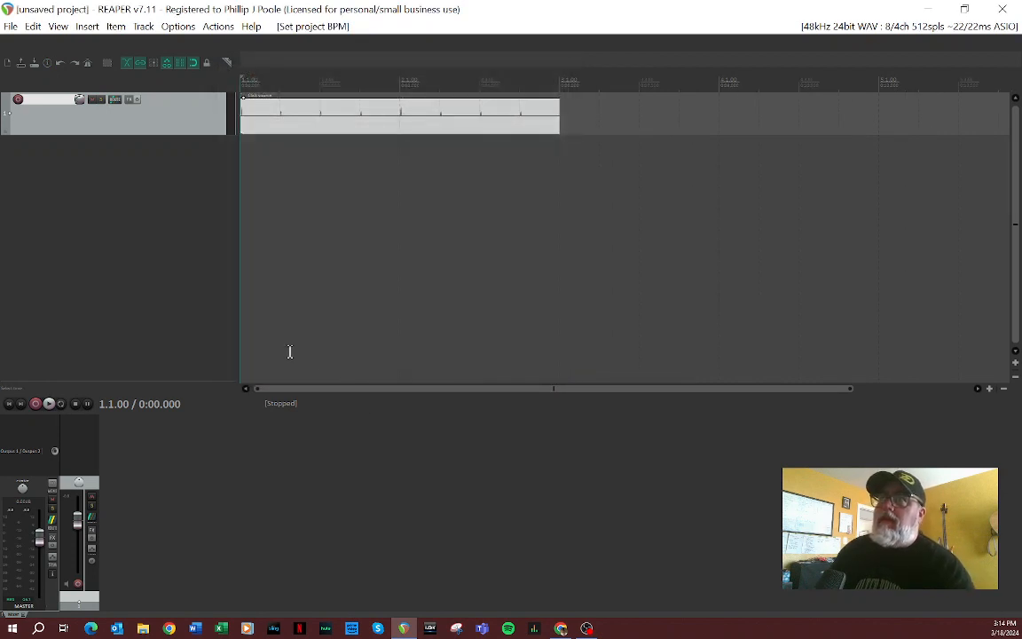
Step: Raise the master volume to about +2.67 dB while playing the click track, and stop playback
click(50, 403)
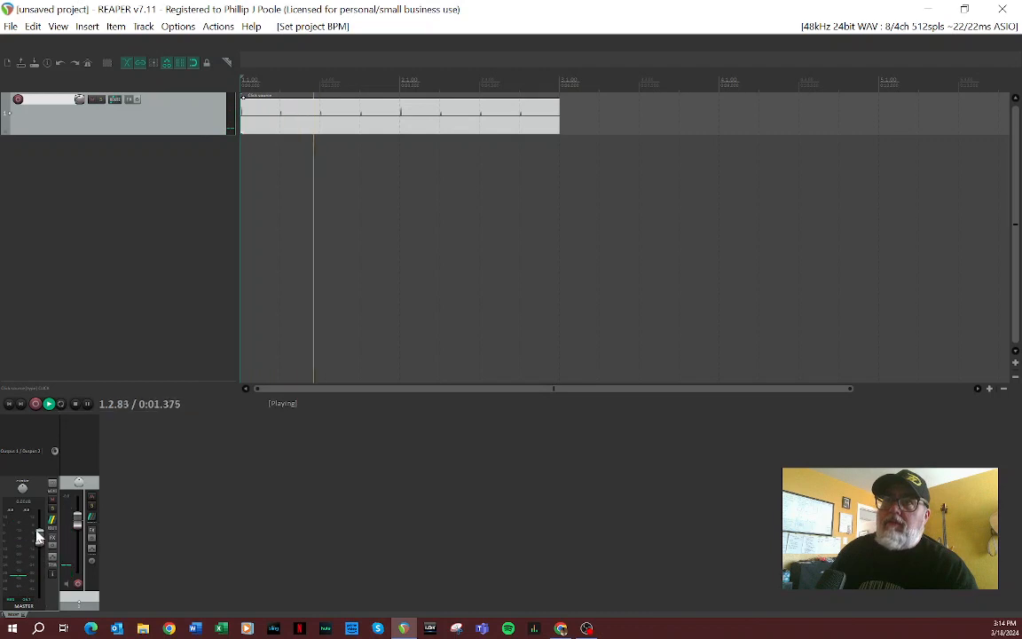
drag(39, 536, 40, 529)
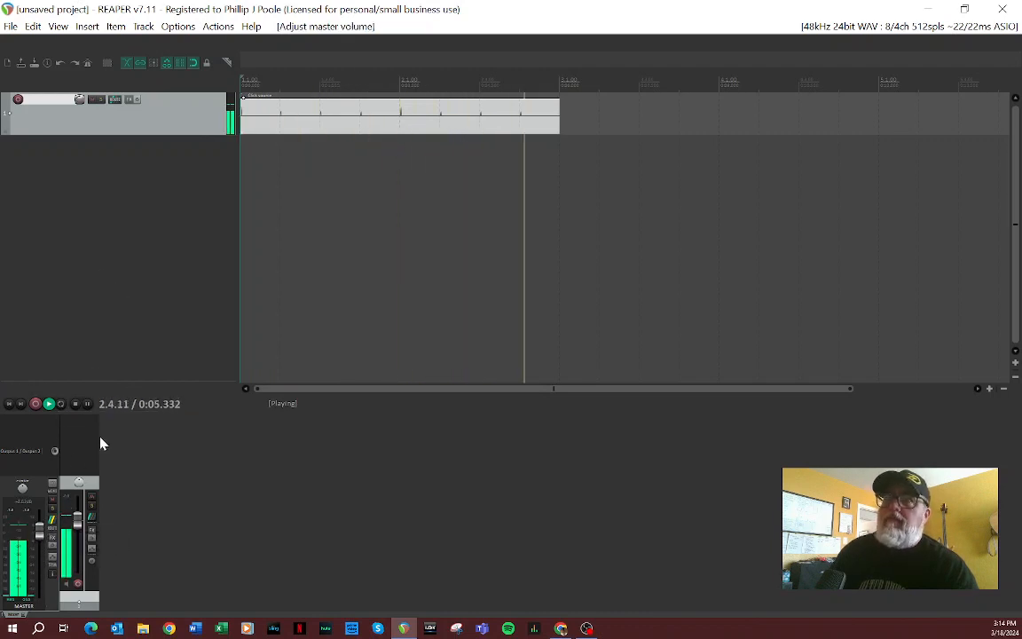
click(76, 404)
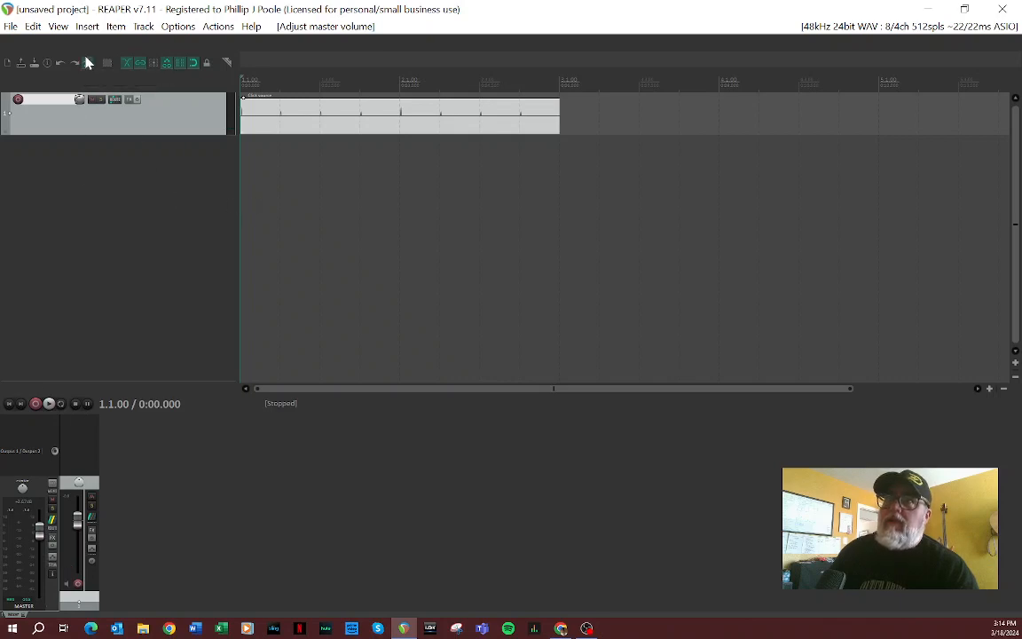
Step: Set the project tempo to 240 BPM and play the click track briefly to hear it
click(47, 63)
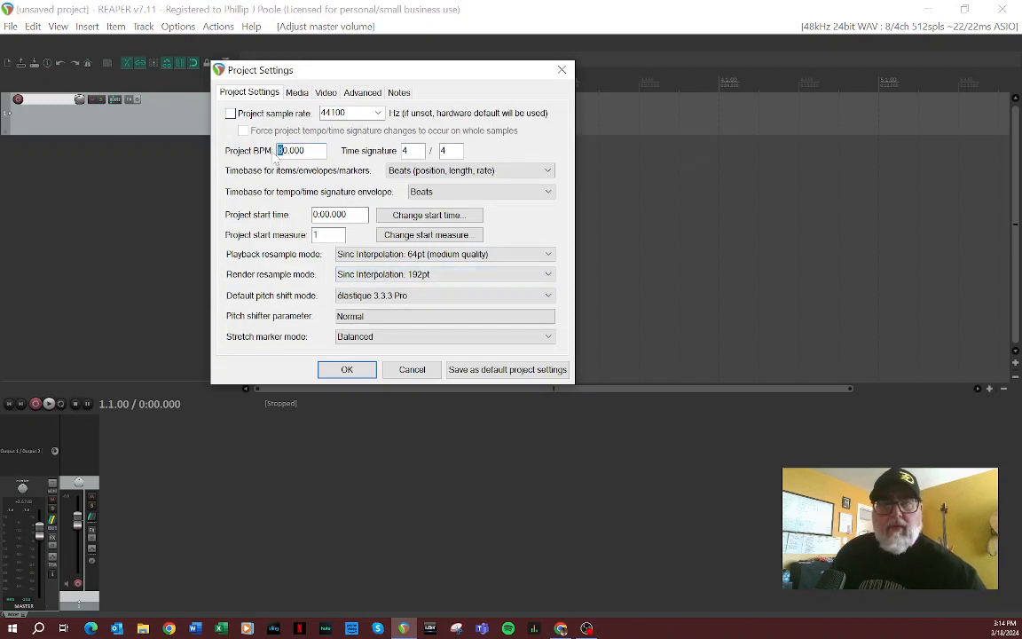
text(24)
click(346, 369)
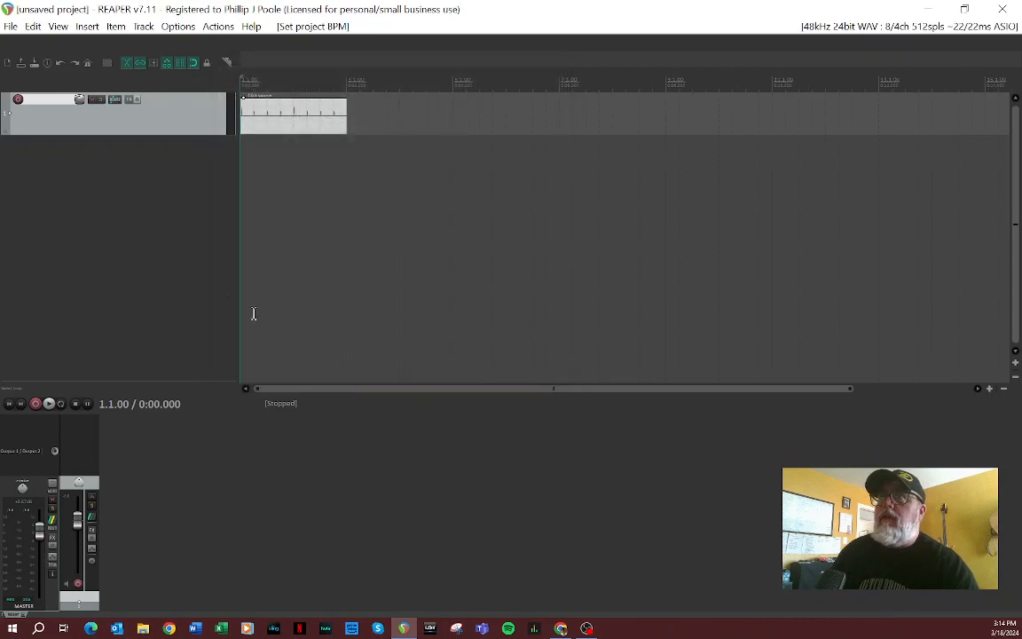
click(50, 403)
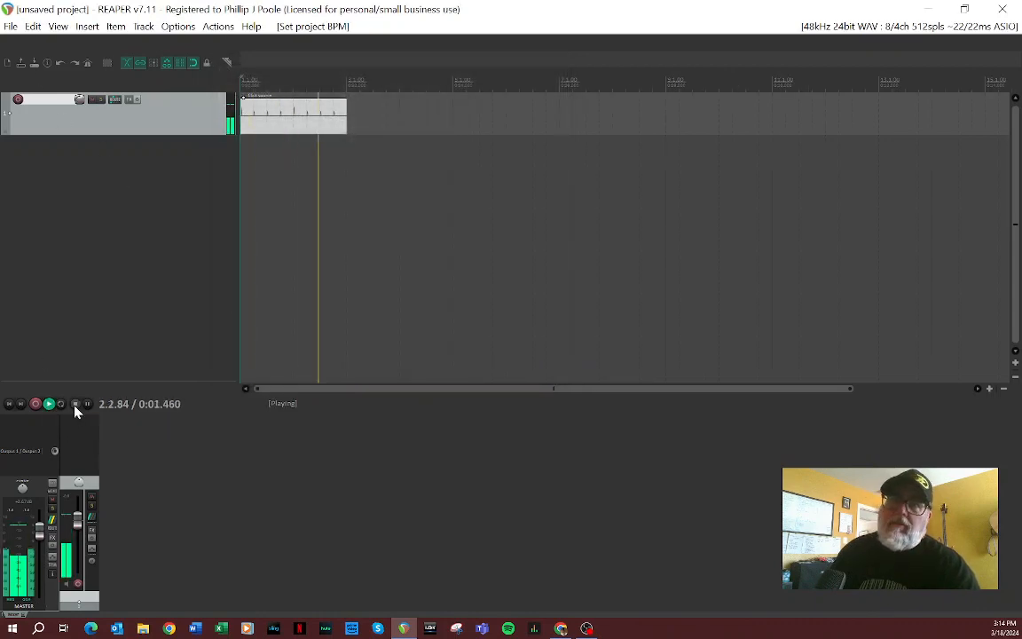
click(75, 404)
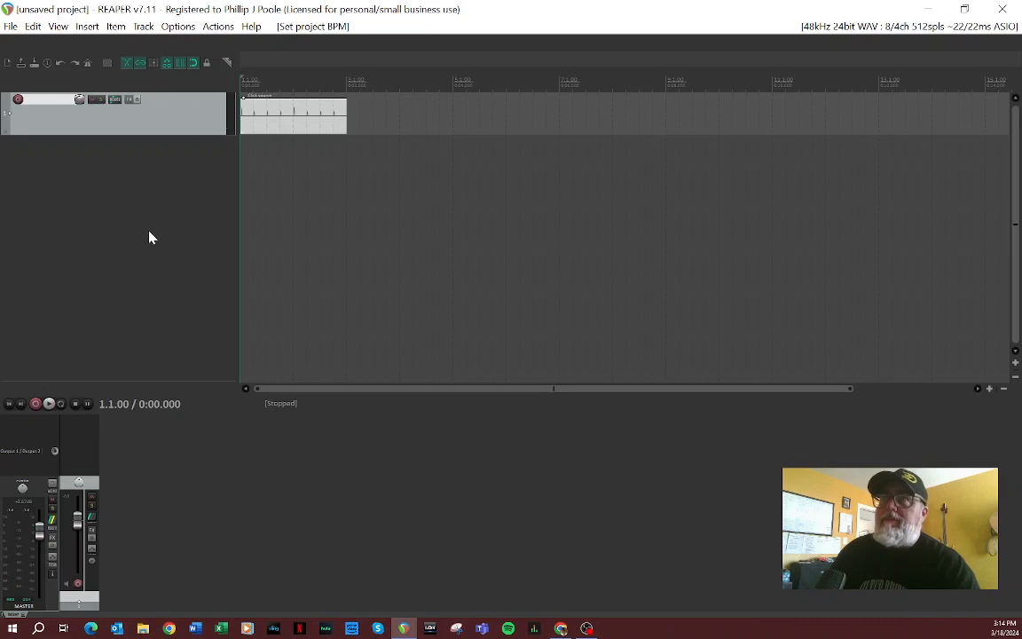
Step: Enable the metronome and insert a new track in the project
click(87, 64)
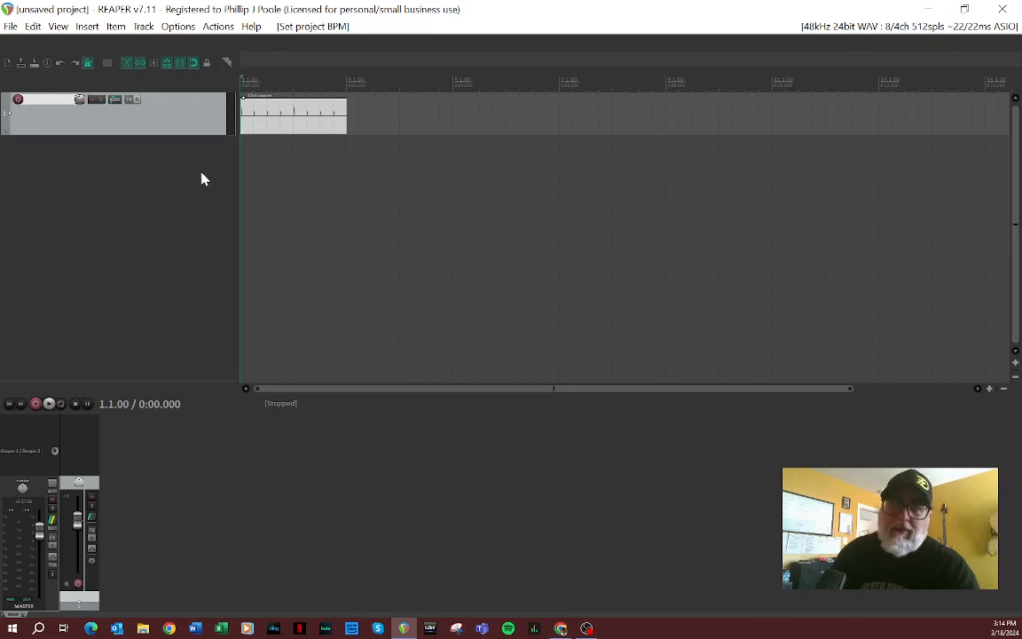
right_click(73, 177)
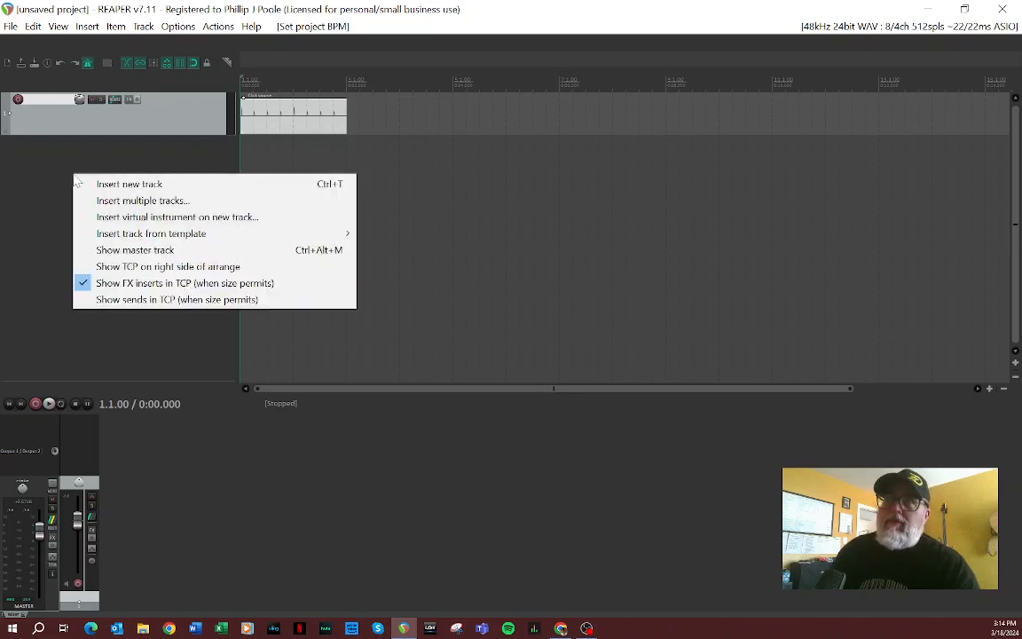
click(93, 184)
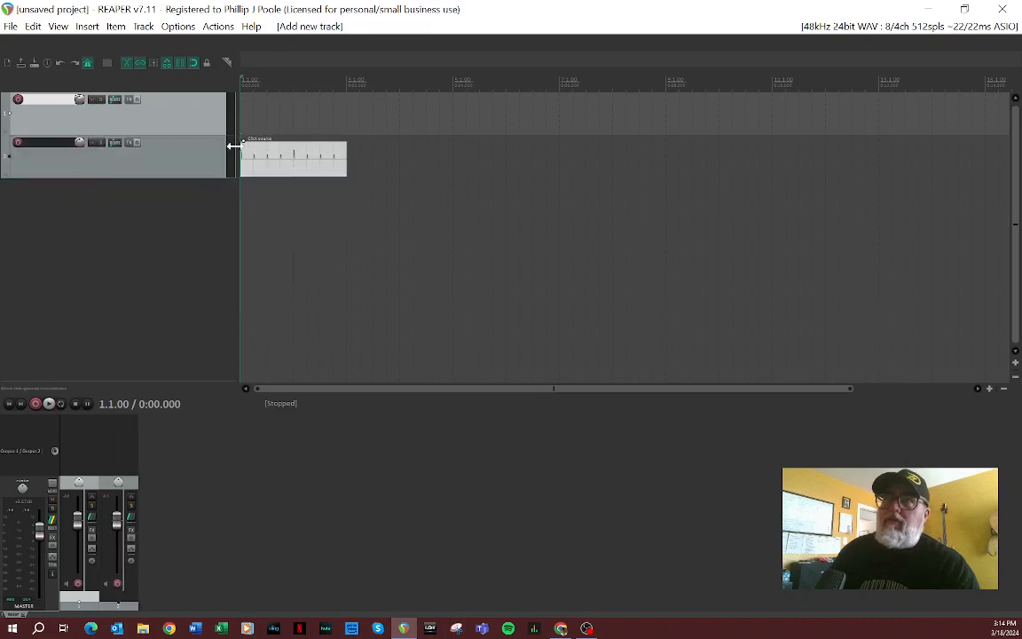
Step: Move the track holding the click source above the empty track and name it "click"
drag(183, 150, 173, 92)
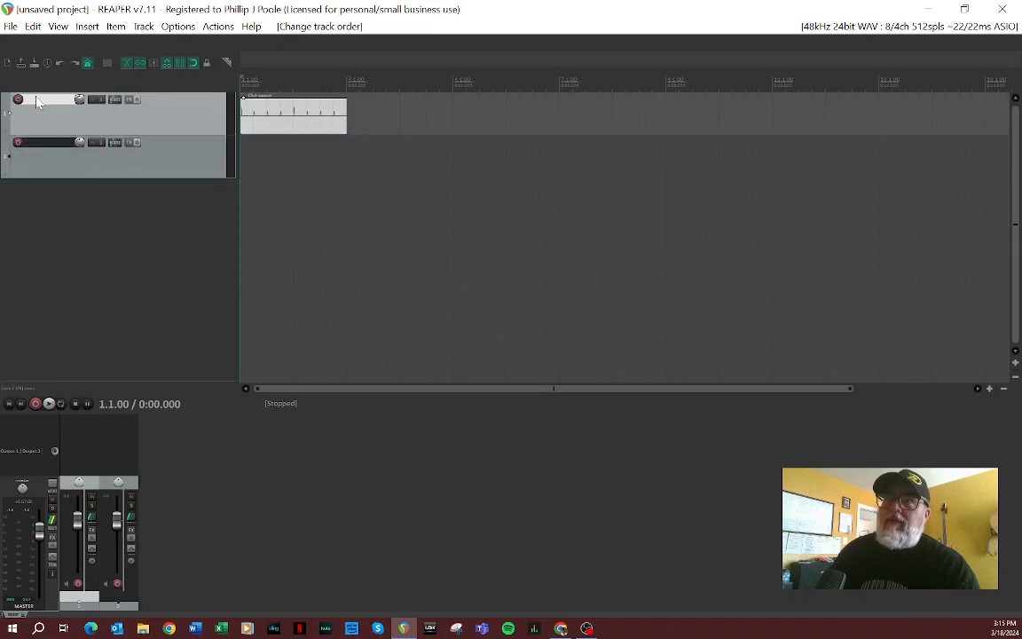
double_click(38, 100)
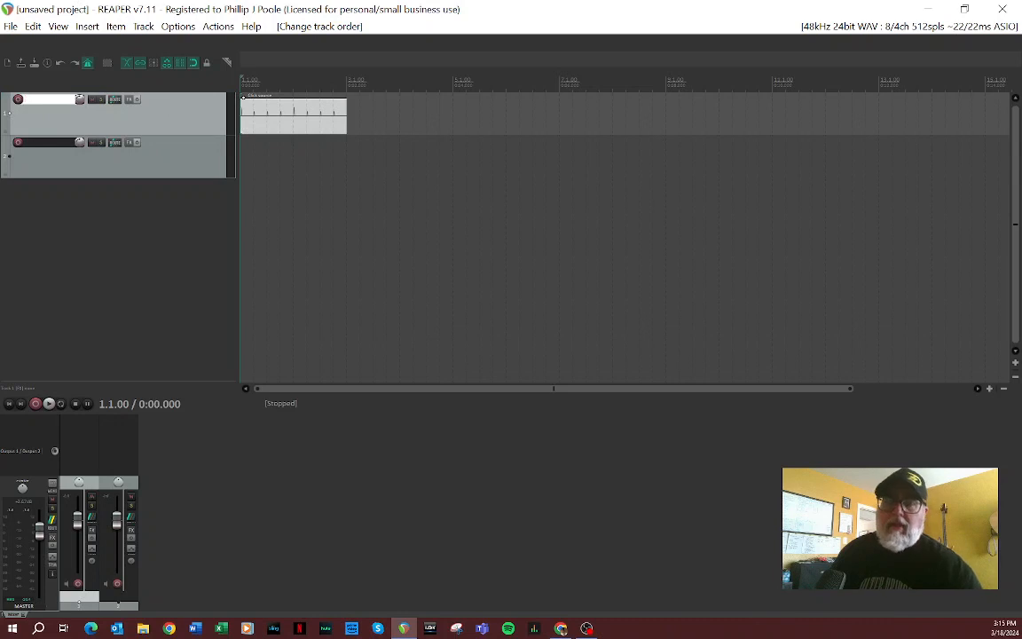
text(click)
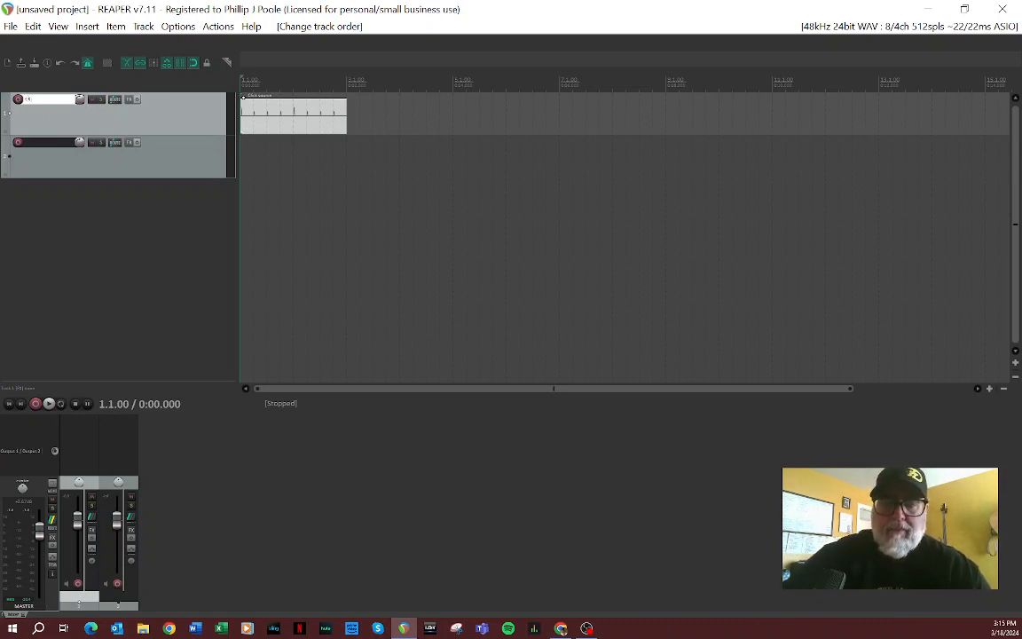
text(ick)
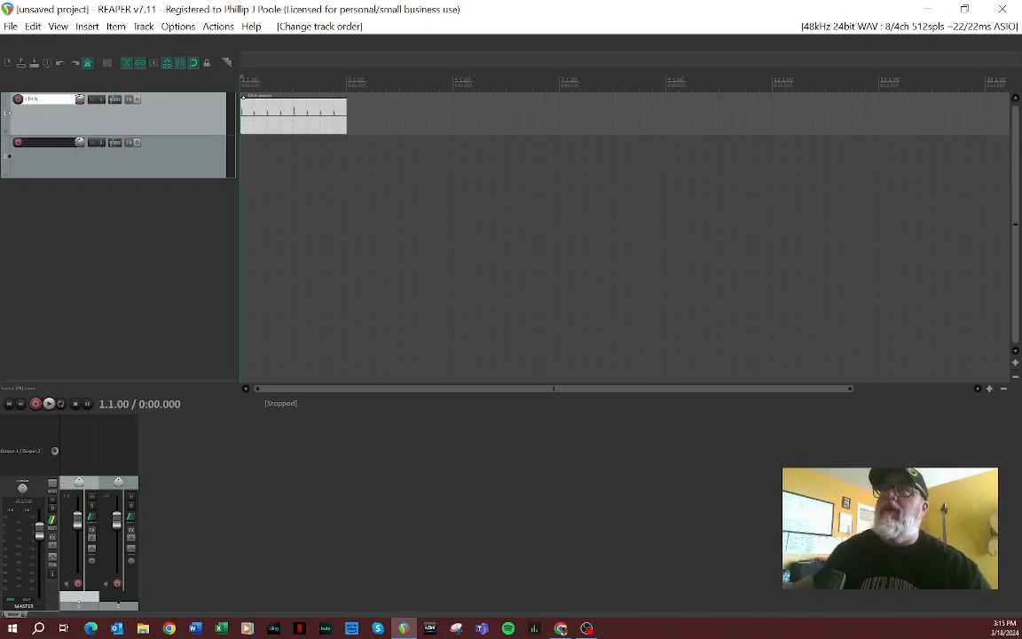
Step: Name the empty second track "Guitar"
double_click(50, 142)
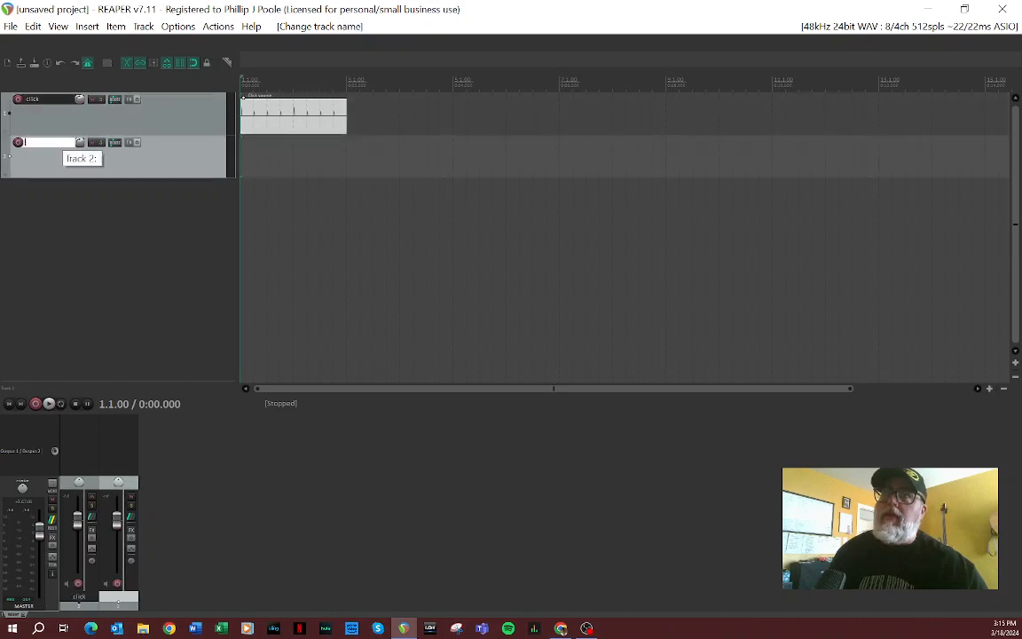
text(Guitar)
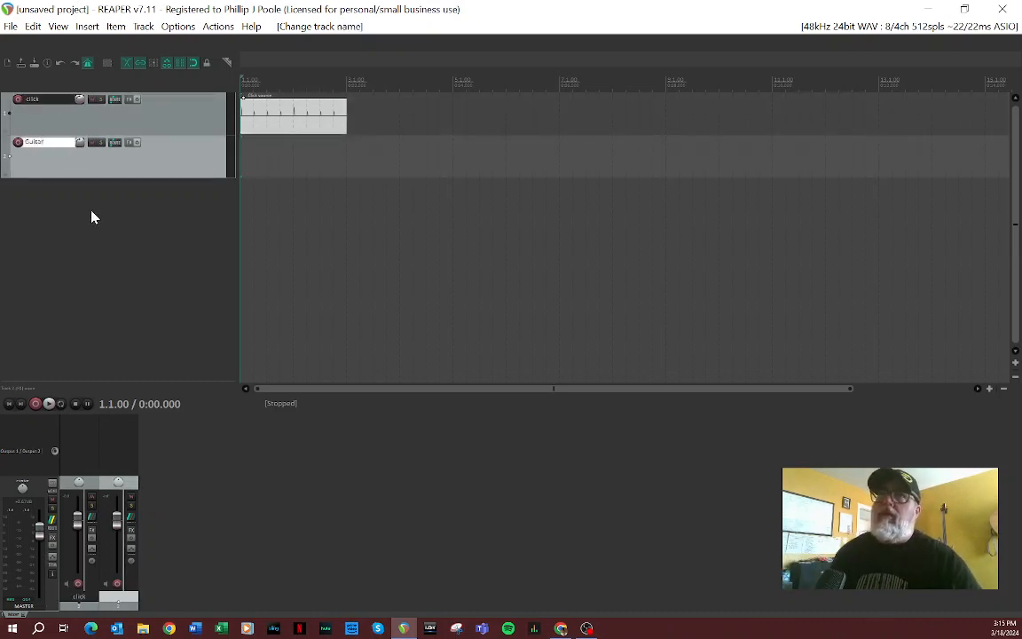
key(Return)
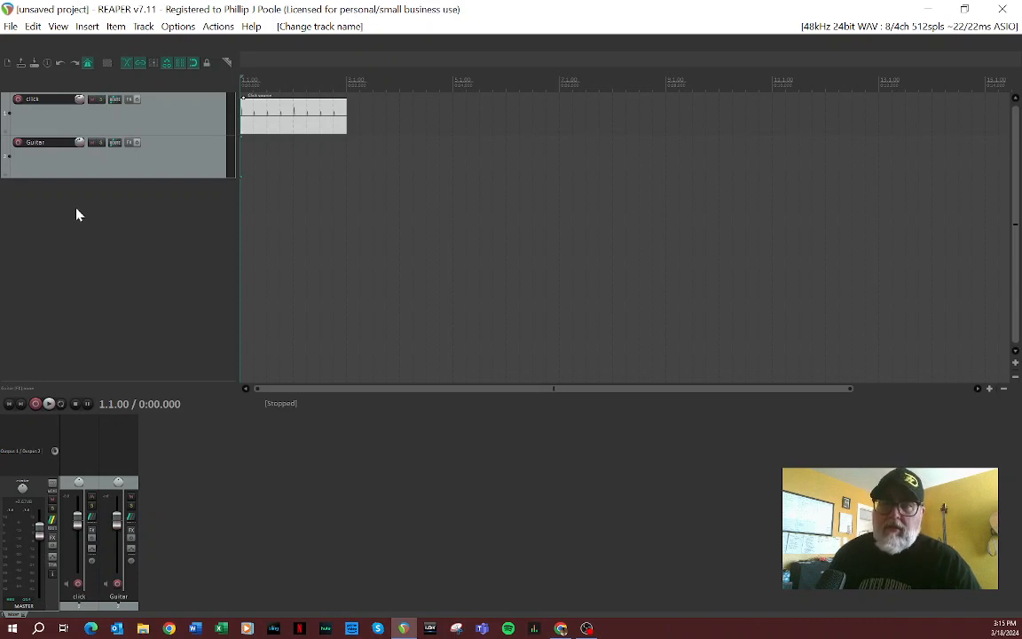
Step: Make the Guitar track a folder with a new child track beneath it, and duplicate that child track
click(7, 177)
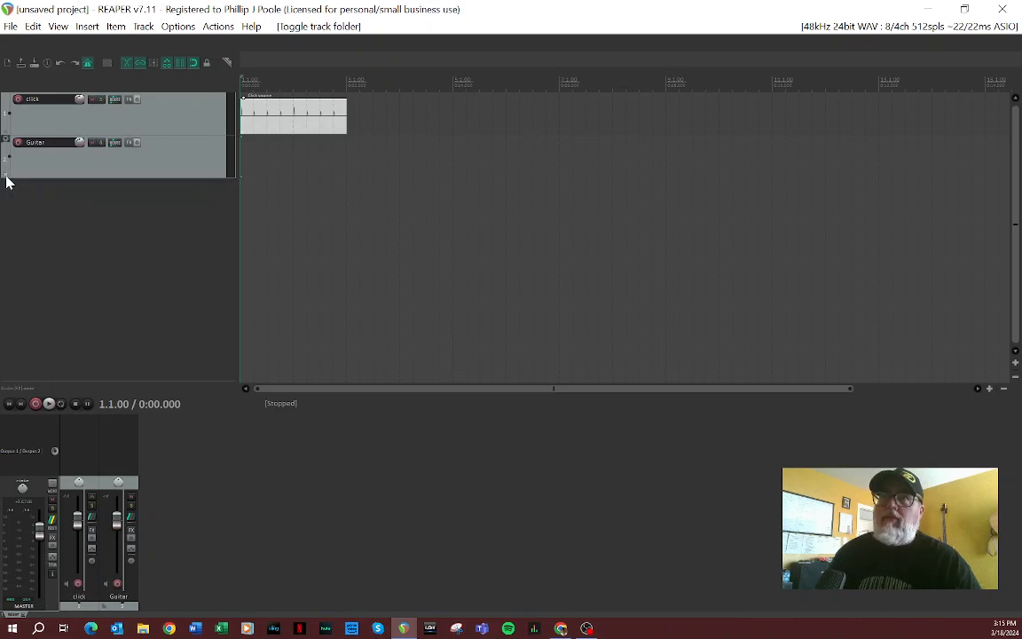
double_click(17, 182)
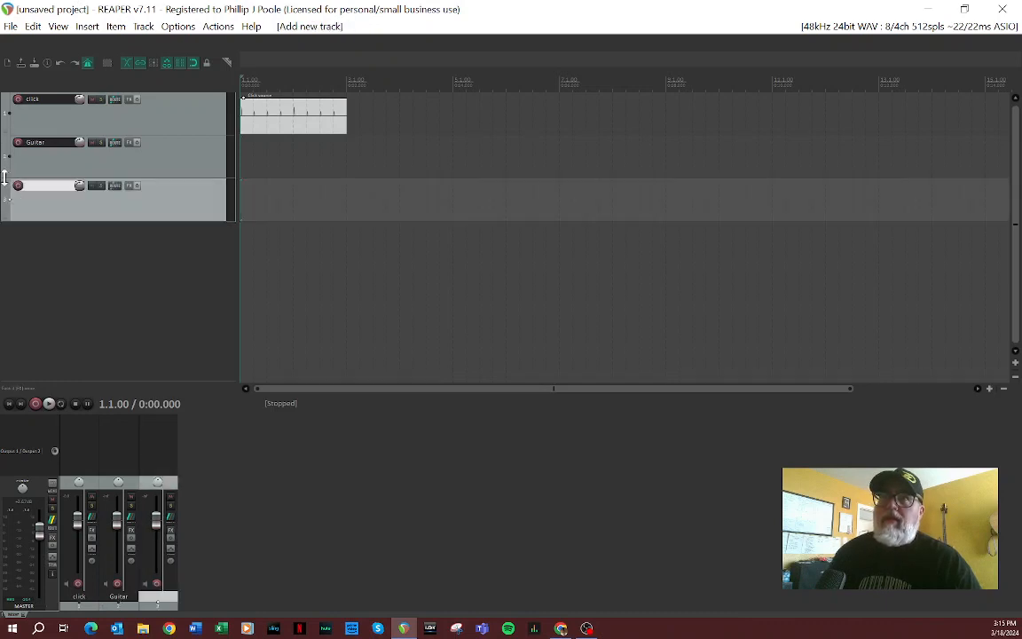
click(6, 157)
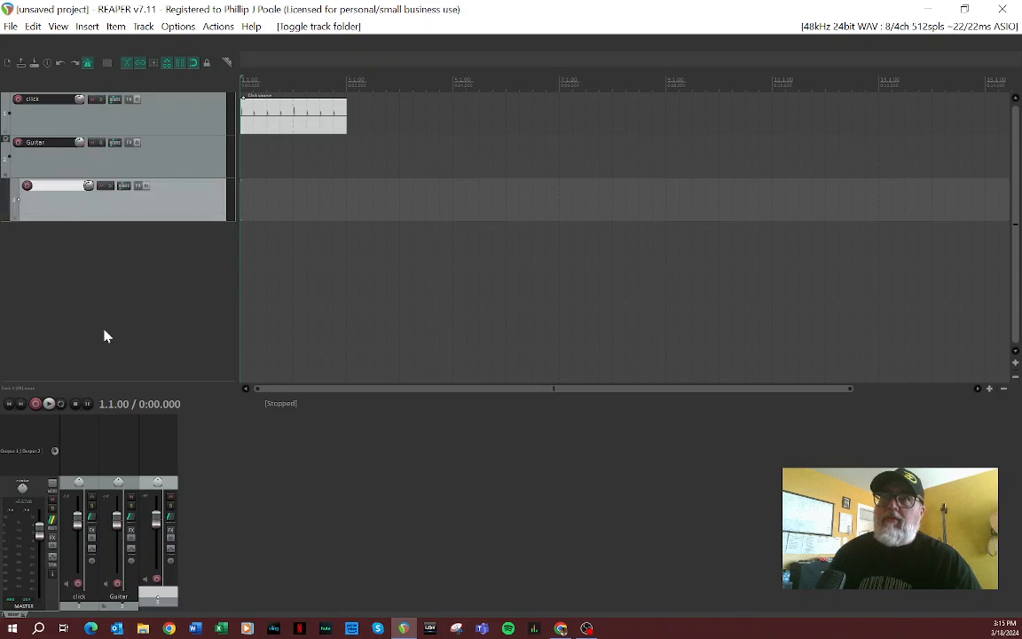
right_click(42, 209)
click(86, 266)
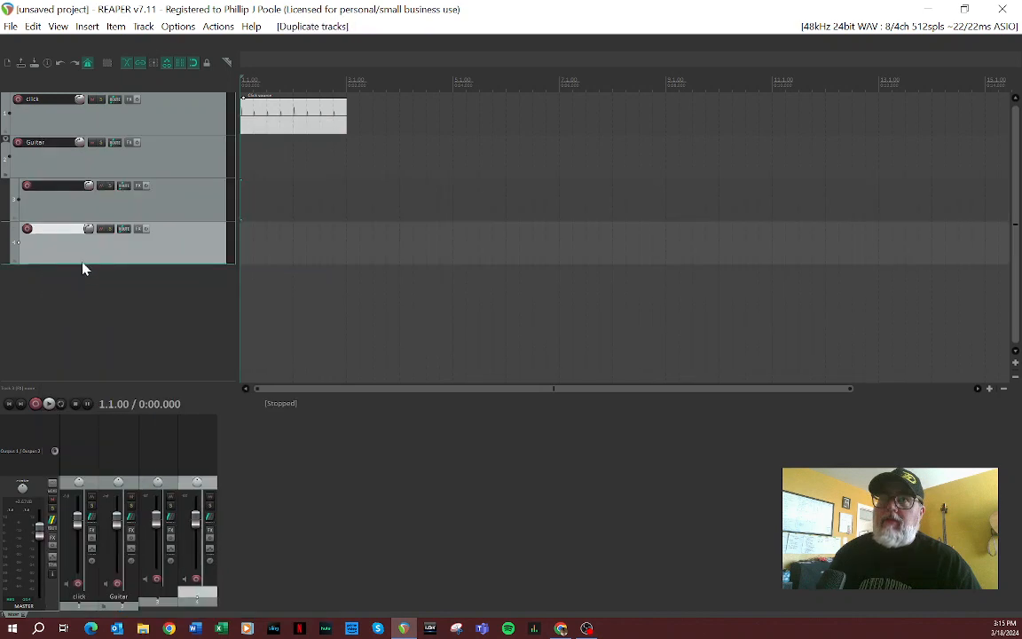
Step: Duplicate the last child track to add a third track inside the Guitar folder
right_click(66, 263)
click(93, 285)
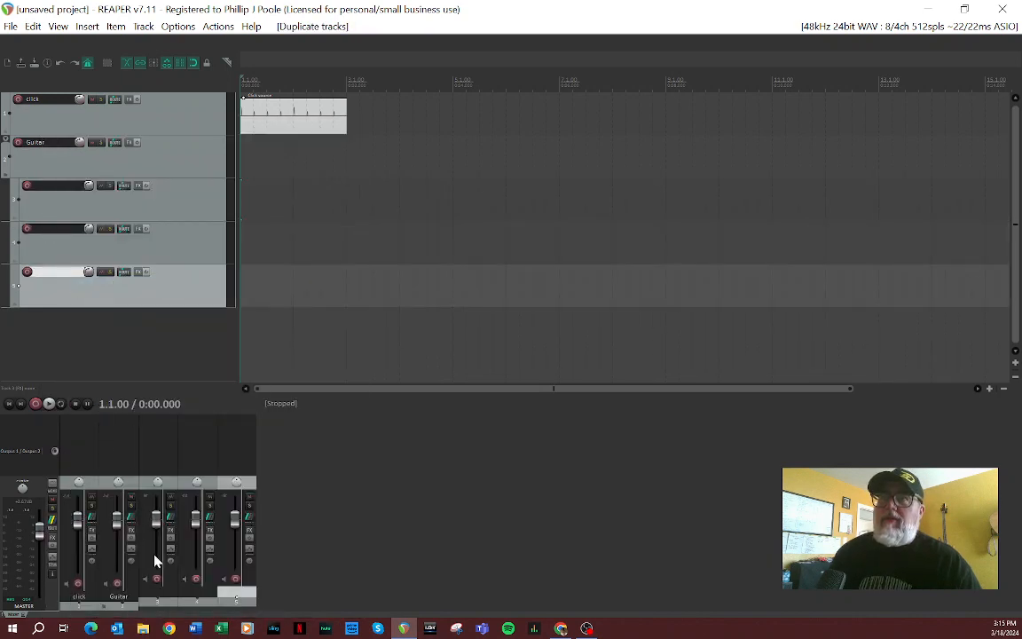
Step: Add the Neural DSP VST3 Mesa Boogie Mark IIC+ Suite to the Guitar folder track and close the plug-in window
double_click(121, 436)
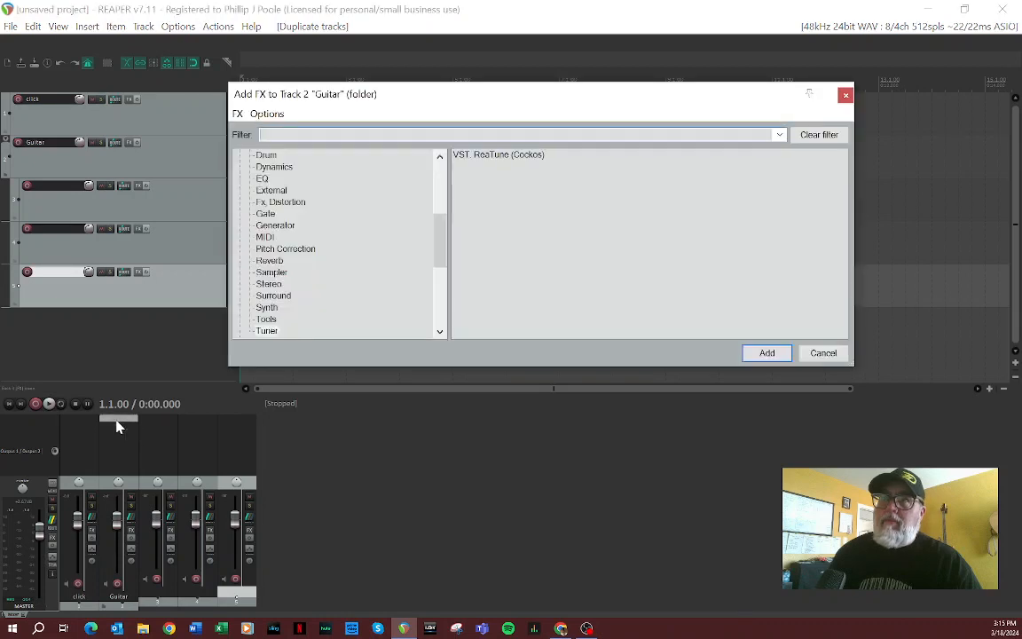
drag(439, 222, 443, 317)
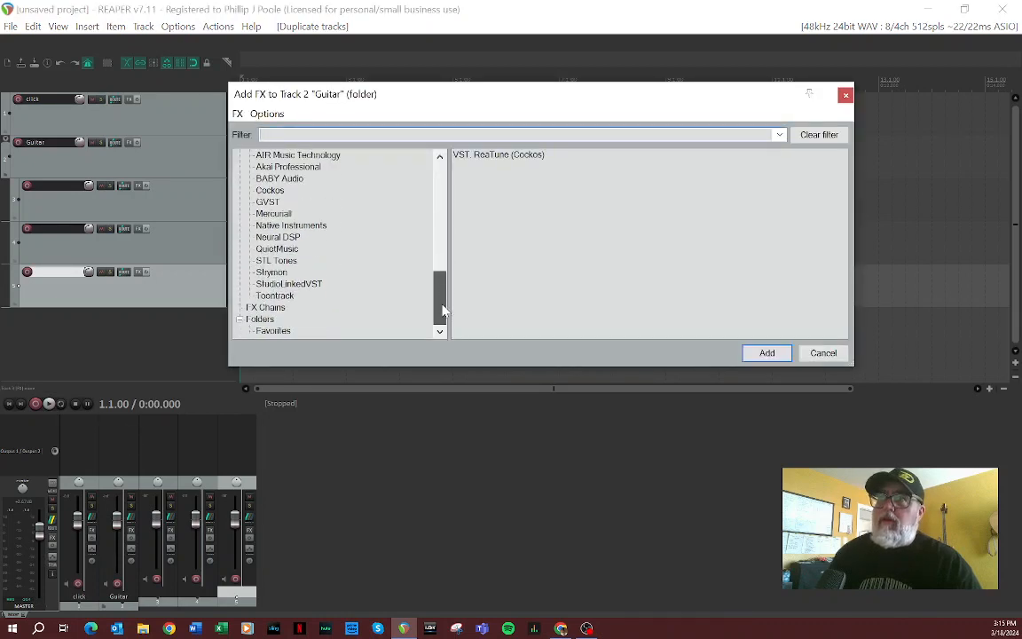
click(278, 237)
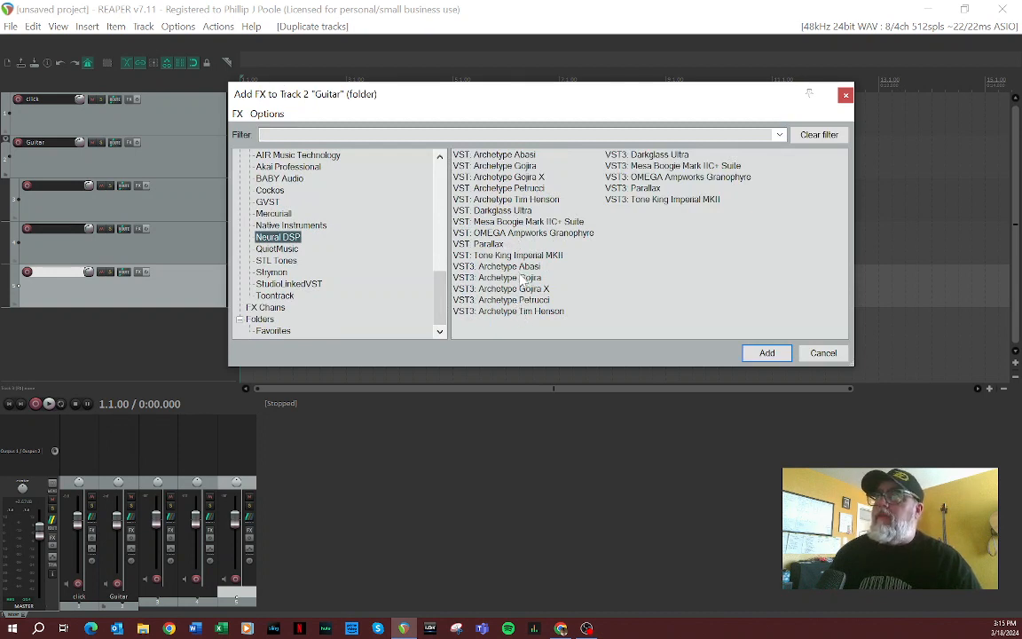
click(523, 221)
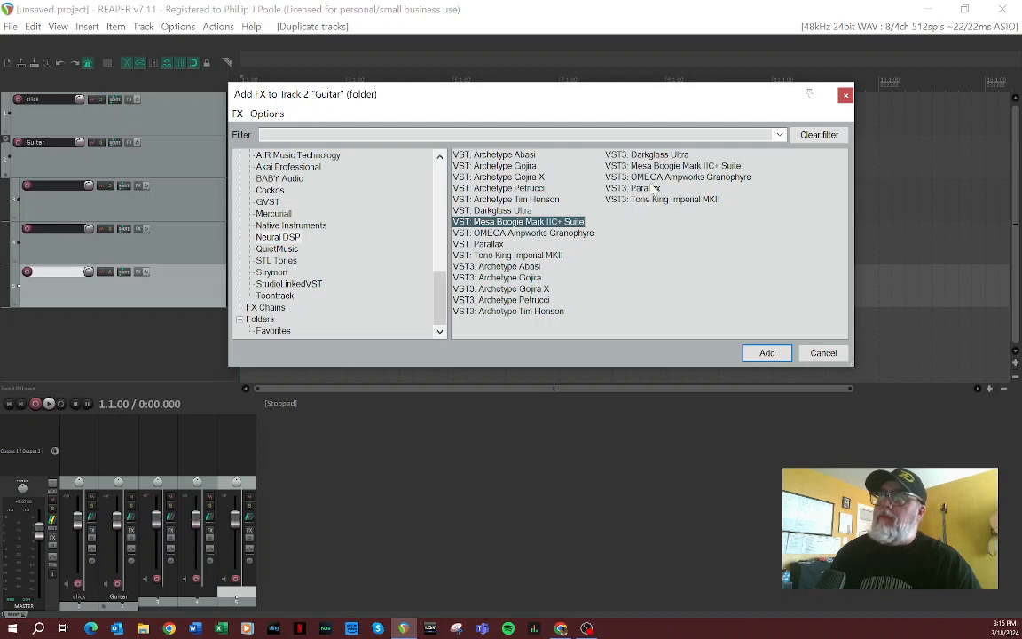
click(650, 165)
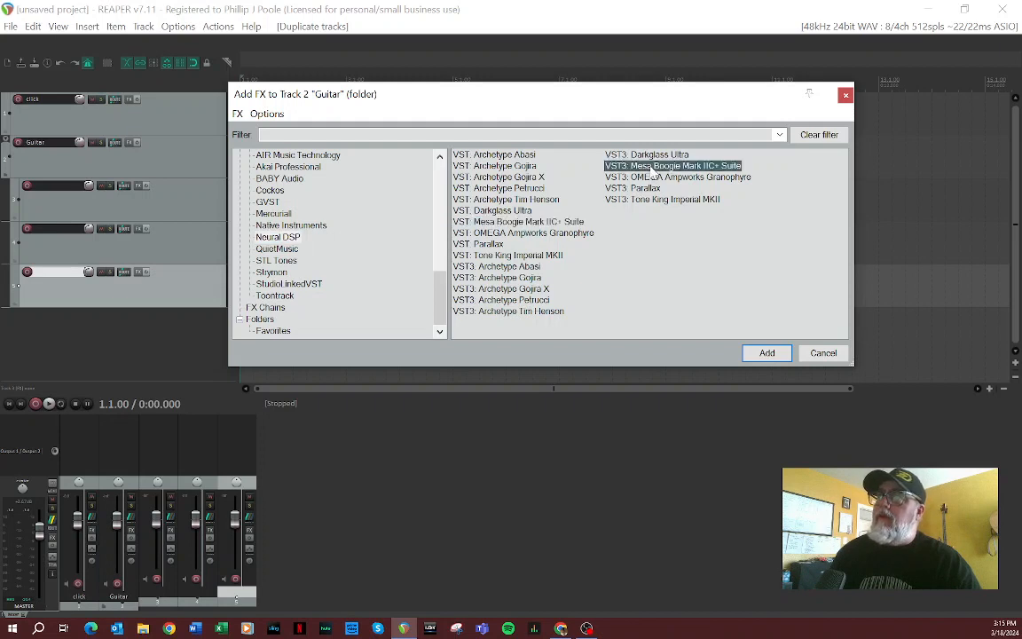
click(765, 354)
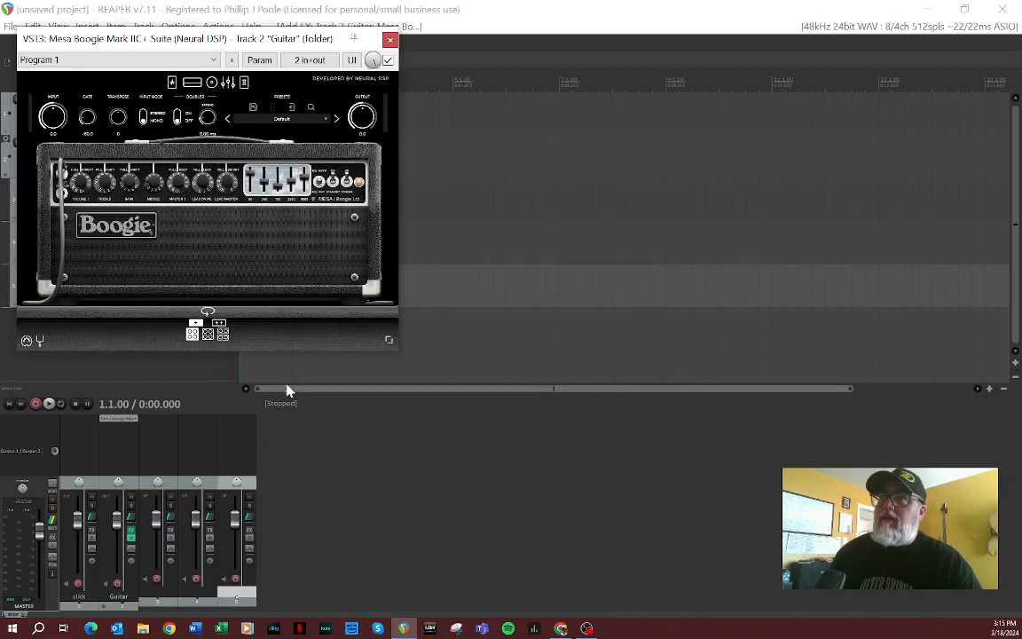
drag(168, 43, 622, 74)
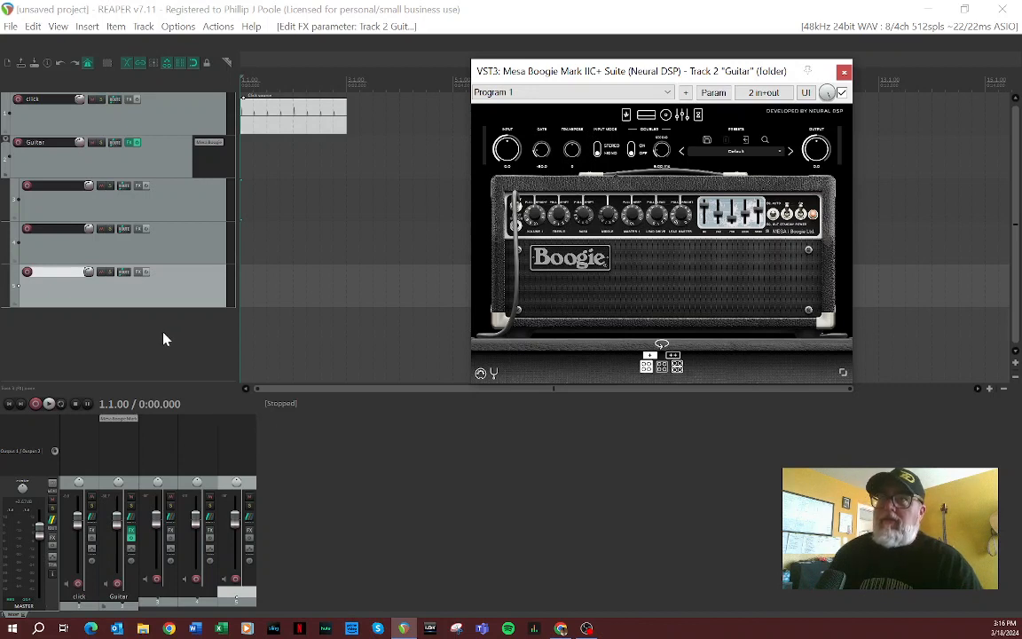
click(844, 72)
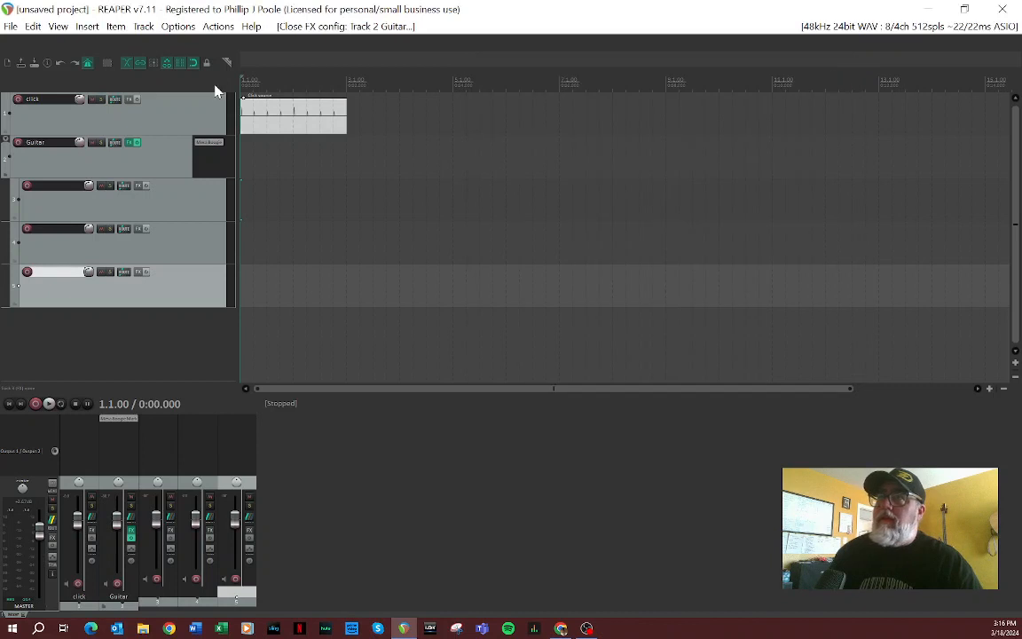
Step: Rename the Guitar folder track "GuitarMaster"
click(53, 151)
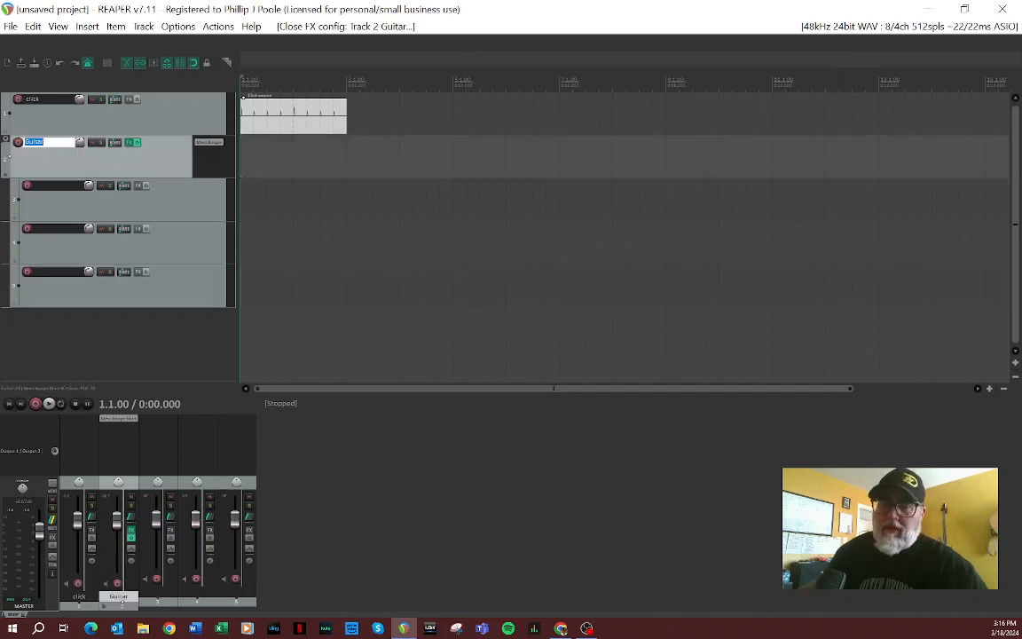
key(Return)
text(M)
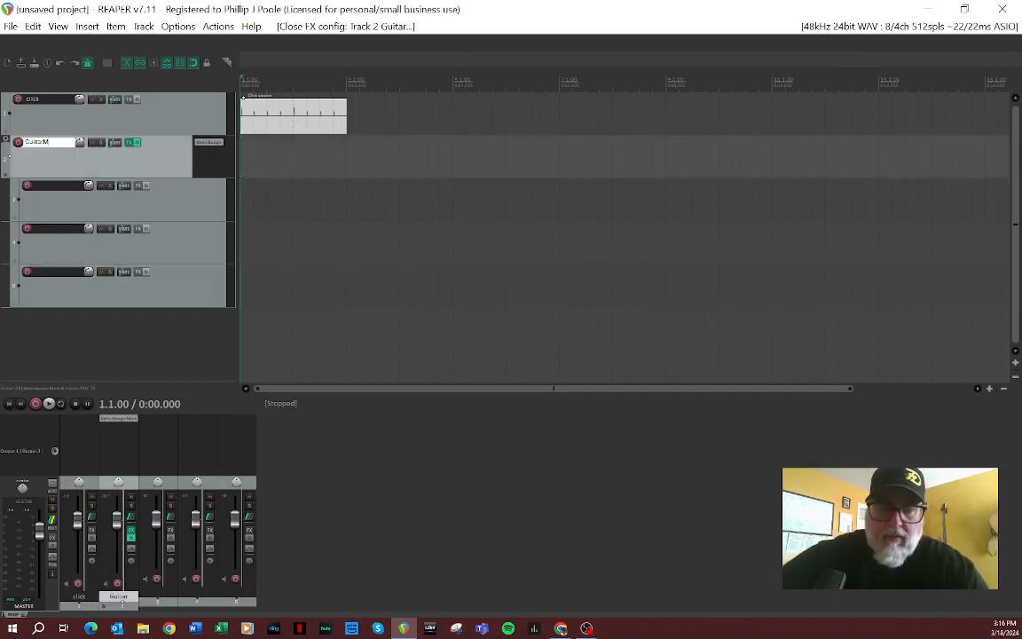
text(aster)
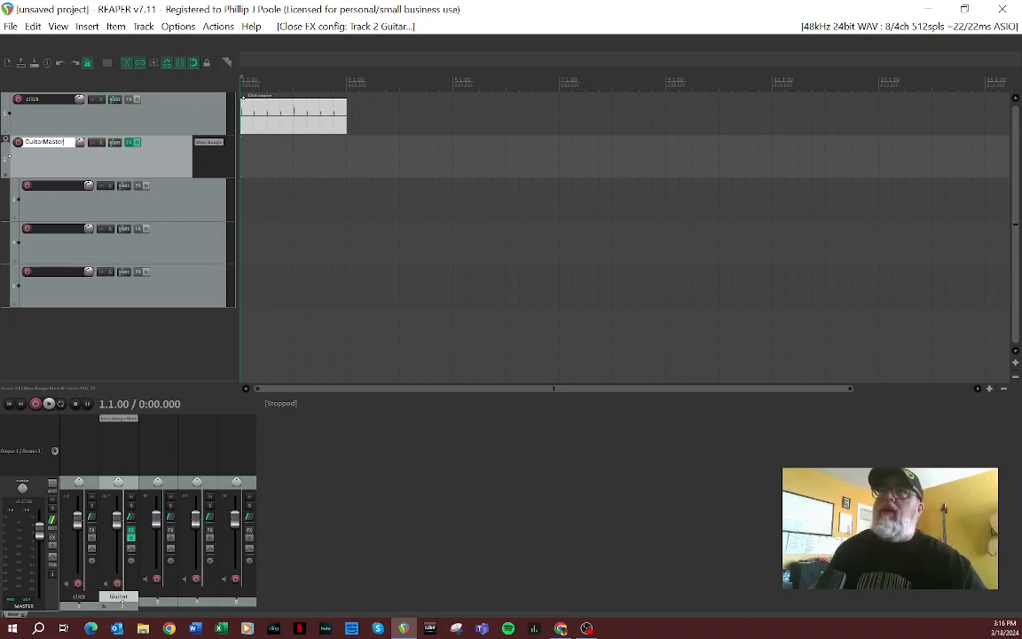
Step: Name the first child track "Guitar 1" and the second child track "Guitar 2"
double_click(53, 189)
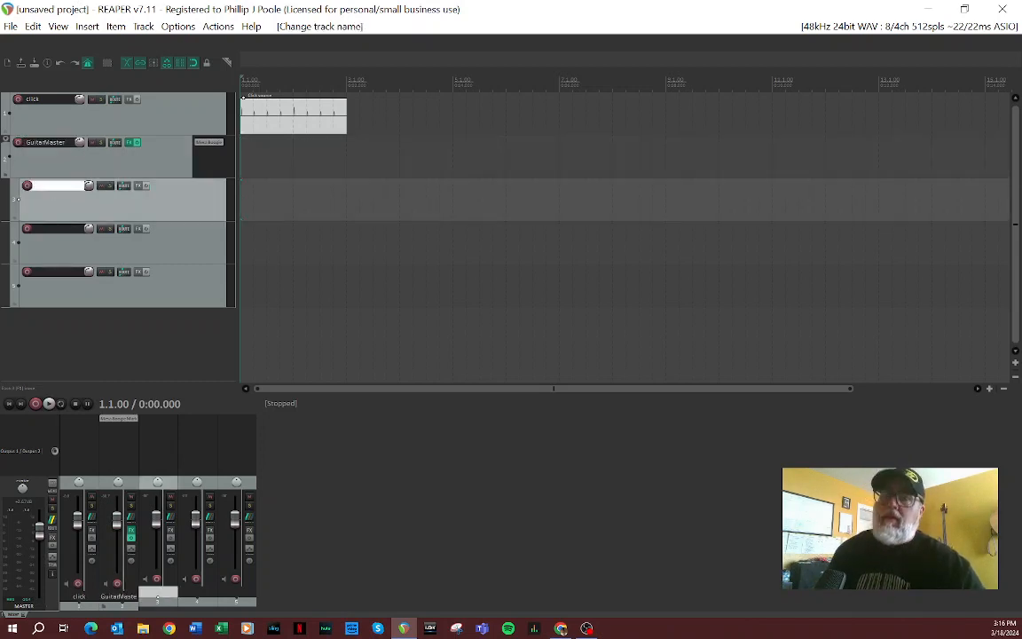
text(Guitar 1)
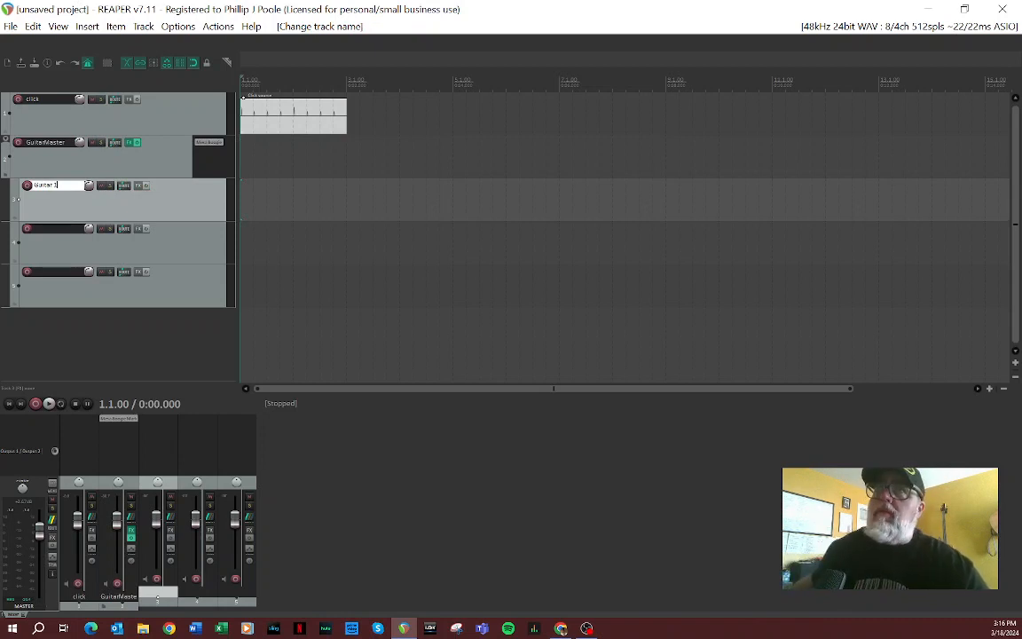
drag(73, 186, 12, 189)
key(ctrl+c)
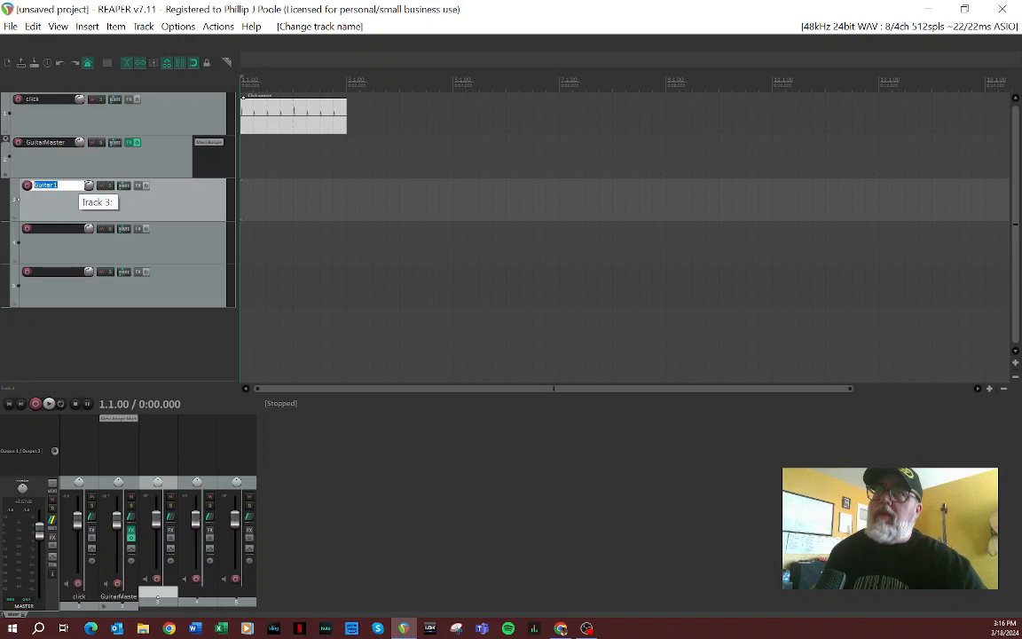
click(46, 236)
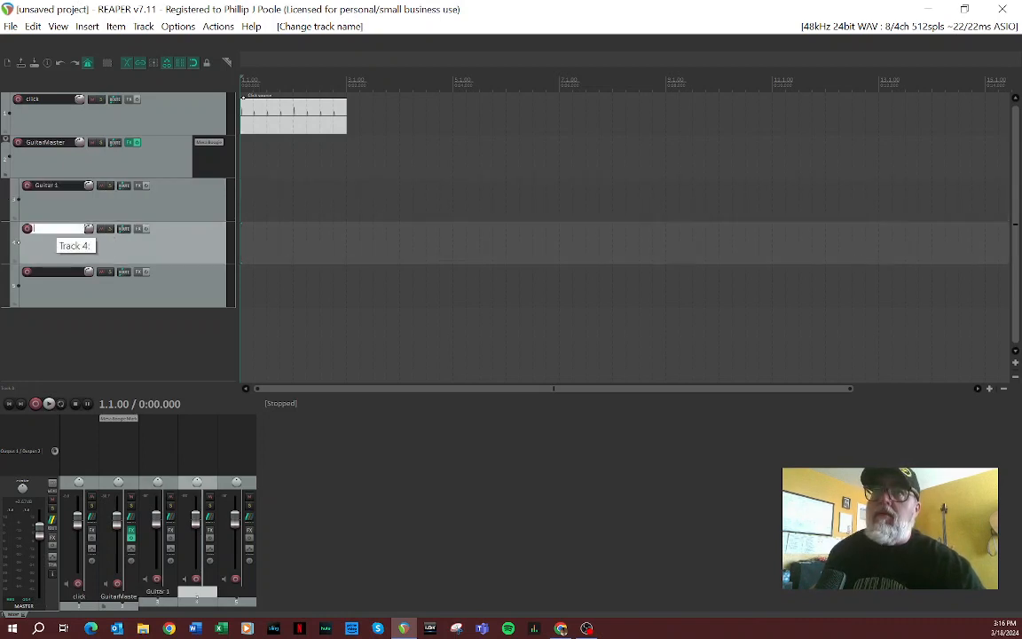
key(ctrl+v)
key(BackSpace)
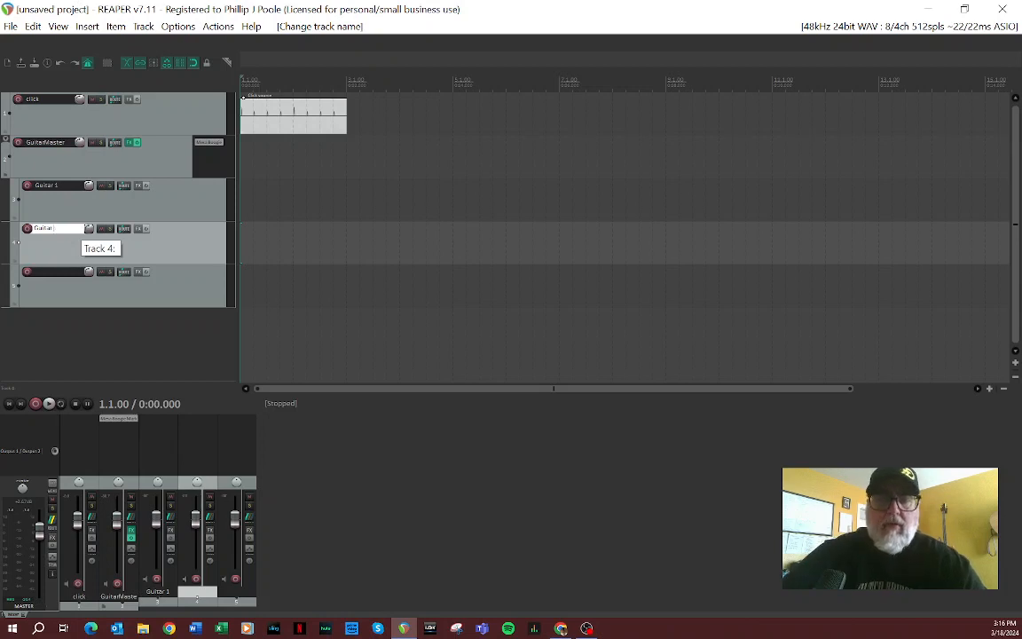
text(2)
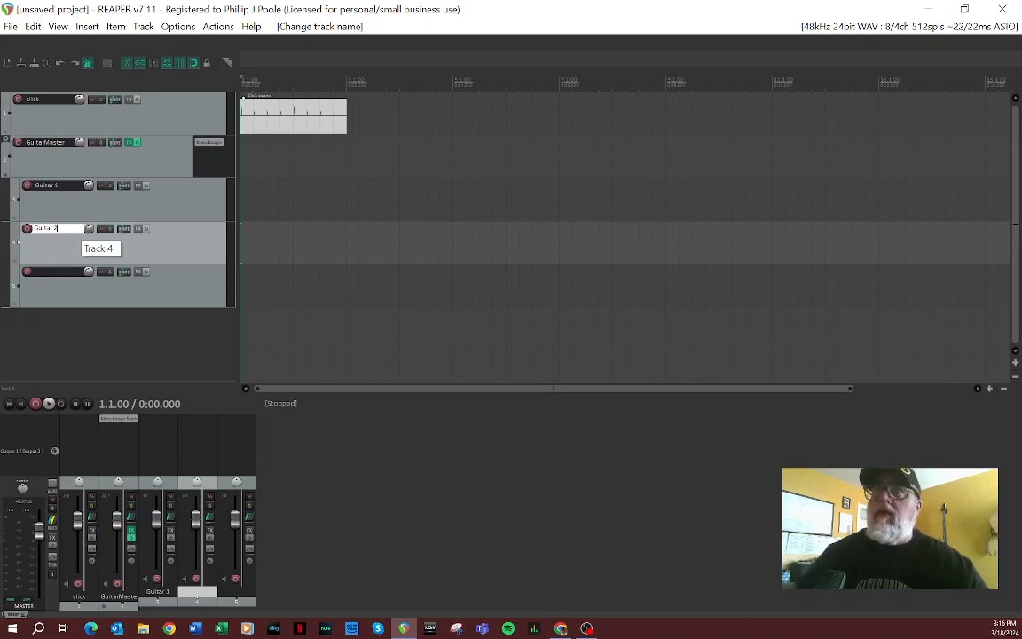
Step: Name the third child track "Guitar Scratch"
double_click(50, 273)
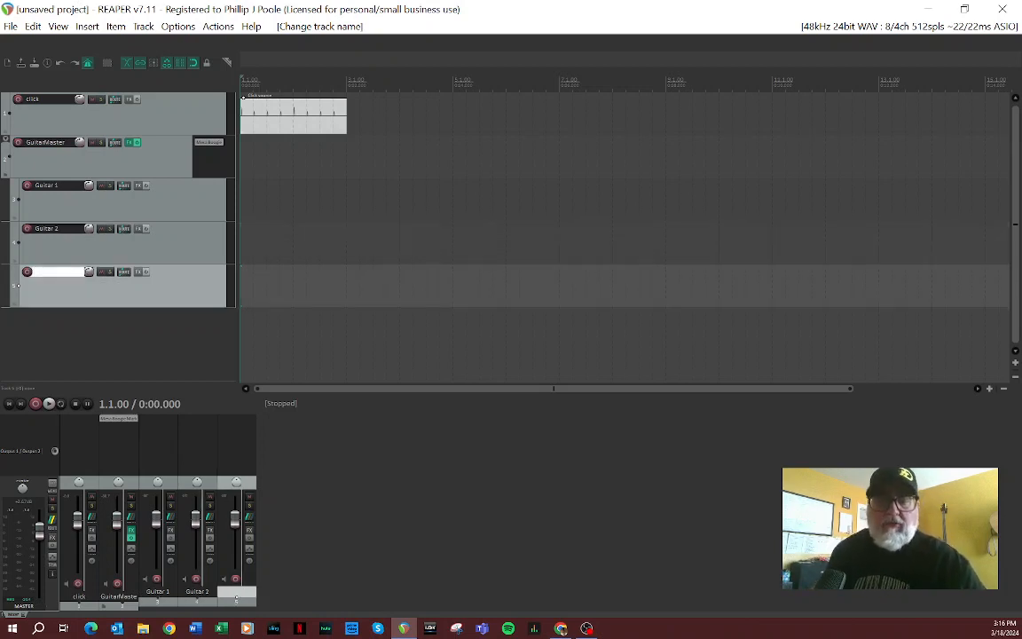
key(ctrl+v)
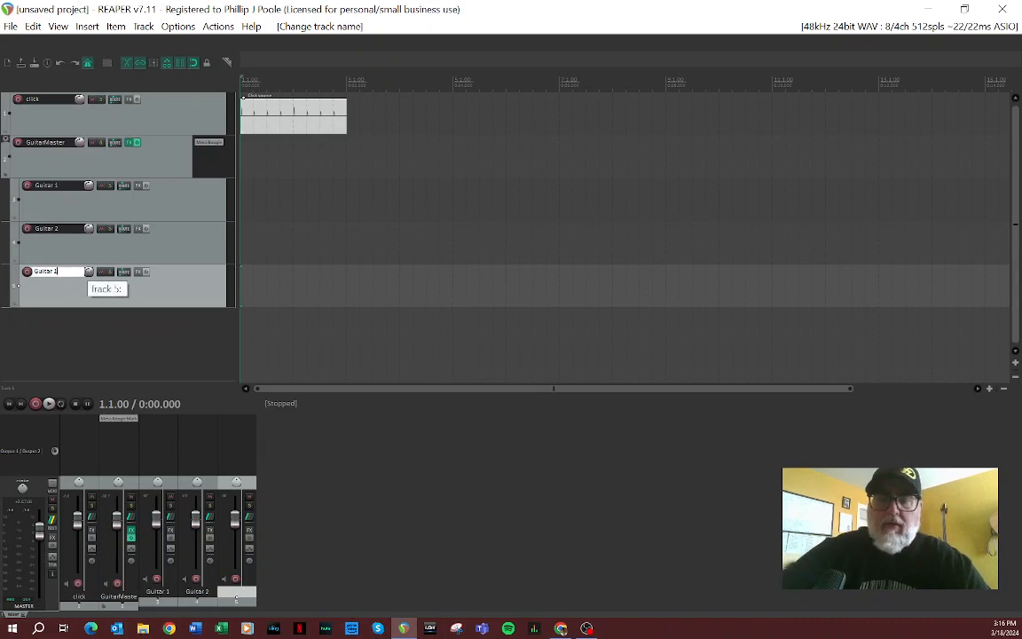
key(BackSpace)
text(Scratch)
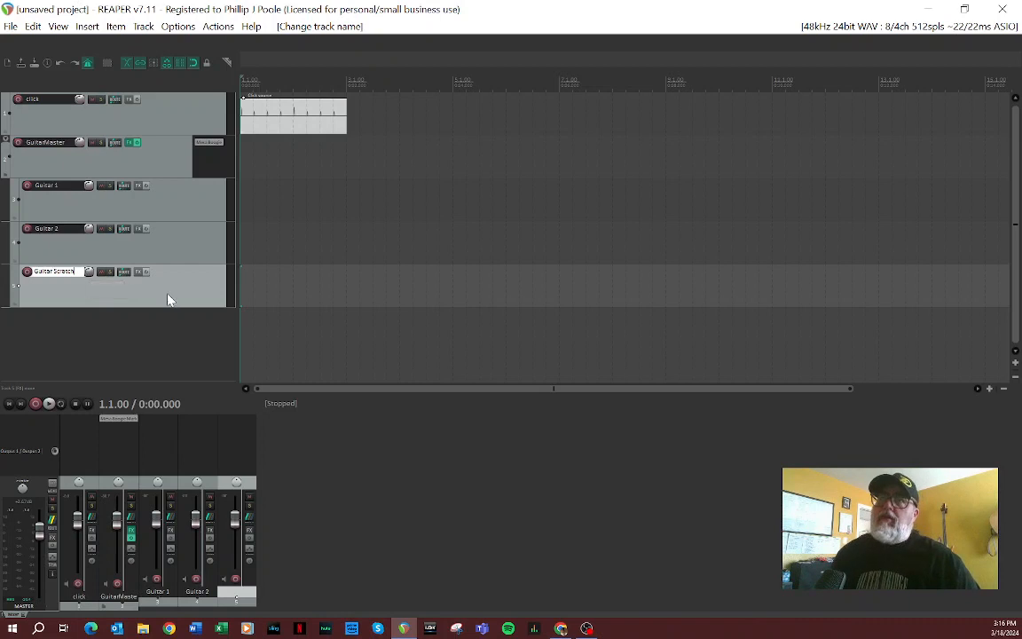
key(Return)
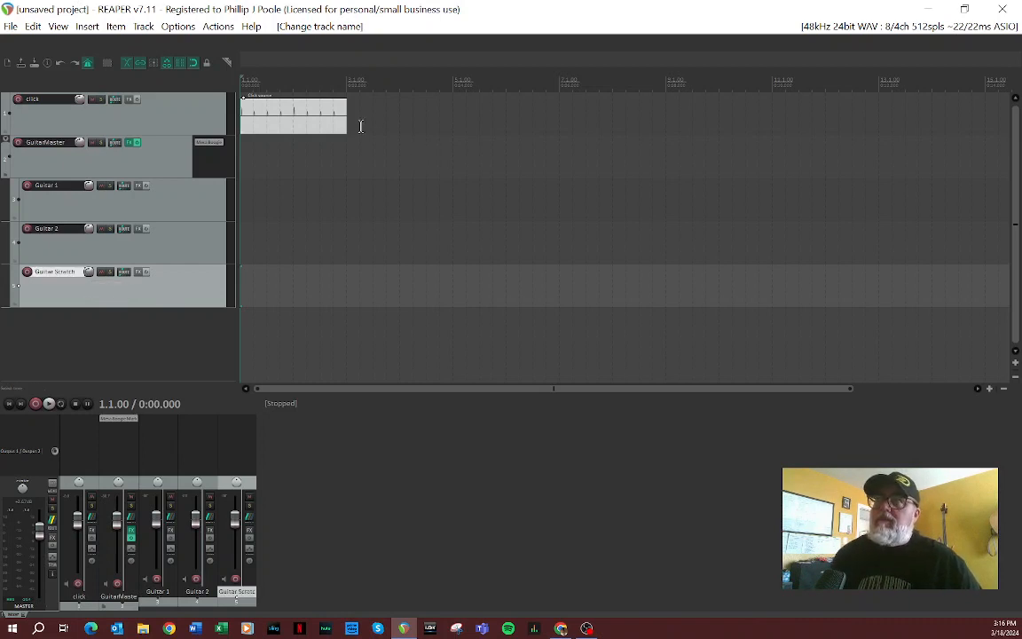
Step: Extend the click source item to the start of bar 5 and arm Guitar 1 for recording
drag(348, 120, 453, 126)
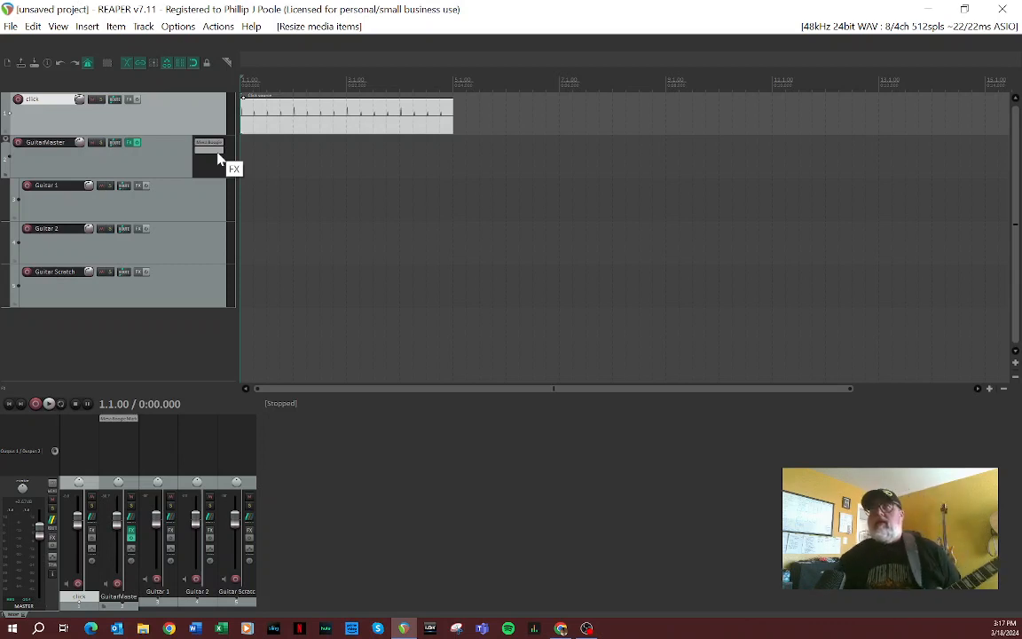
click(26, 186)
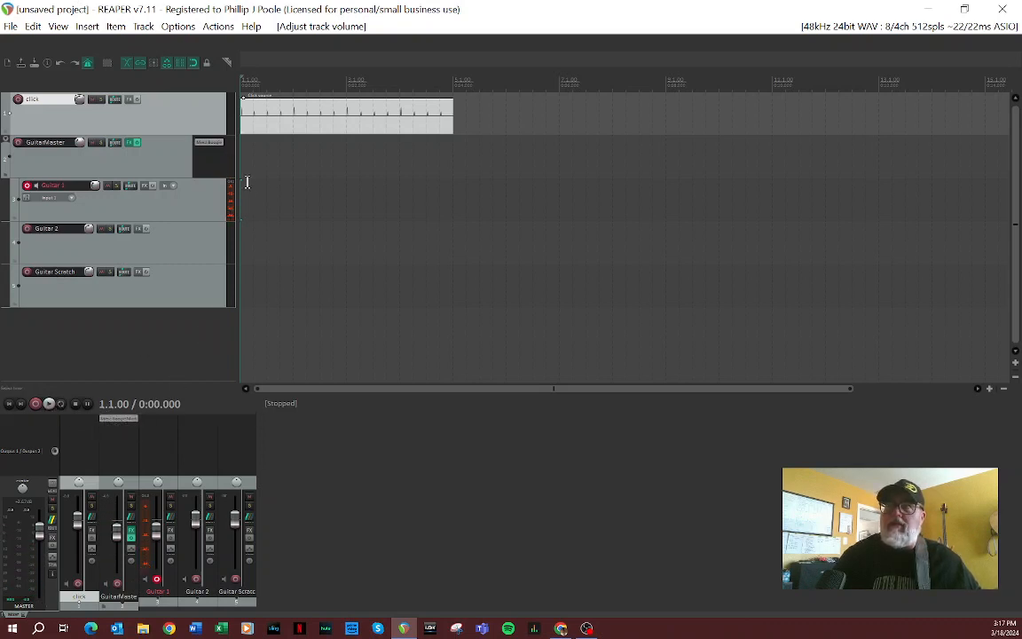
Step: Set a time selection from 1.1.00 to 3.1.00 and play it with repeat enabled, stopping playback after listening
drag(242, 184, 340, 184)
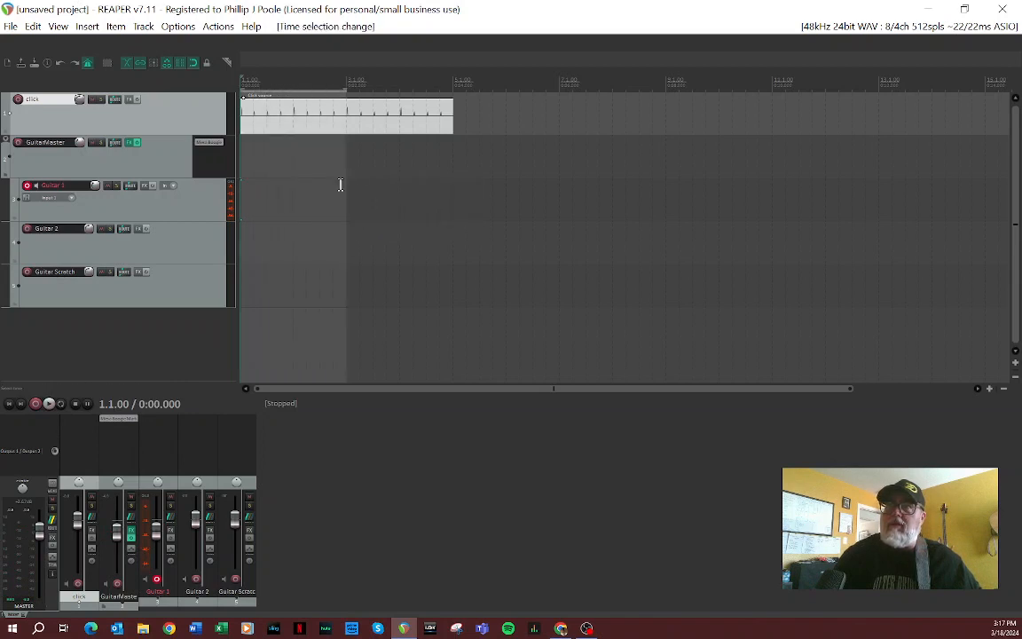
click(61, 405)
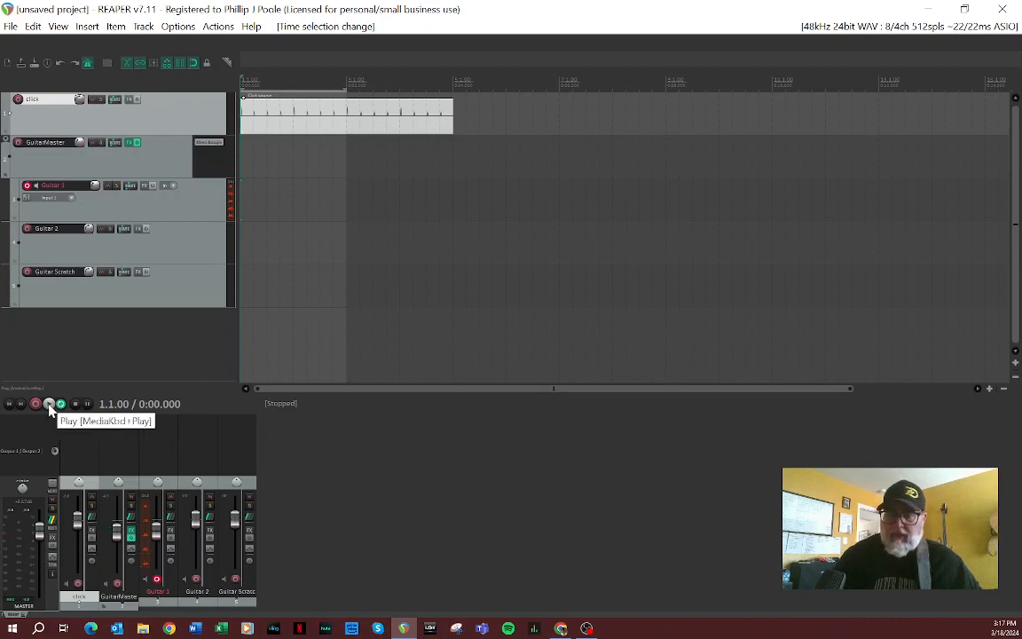
click(49, 407)
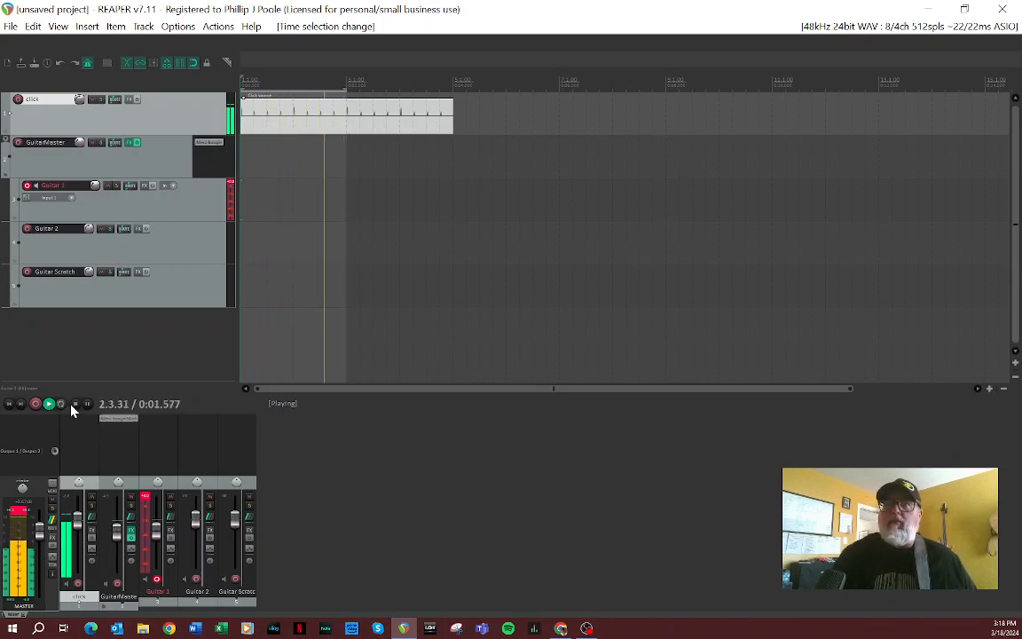
click(75, 404)
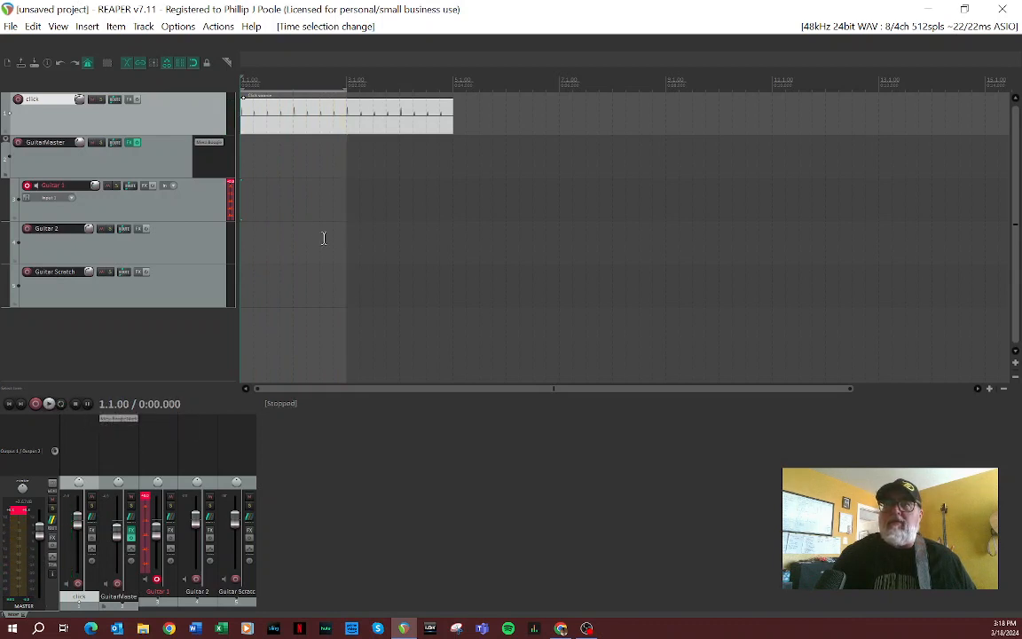
Step: Record a guitar take on the Guitar 1 track and undo that recording
click(36, 404)
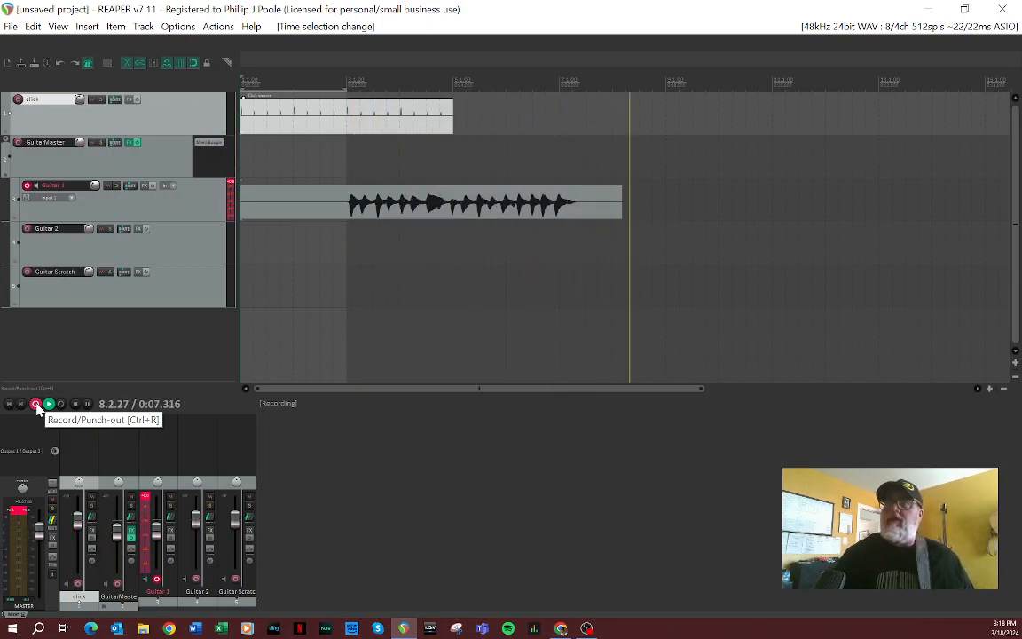
click(78, 407)
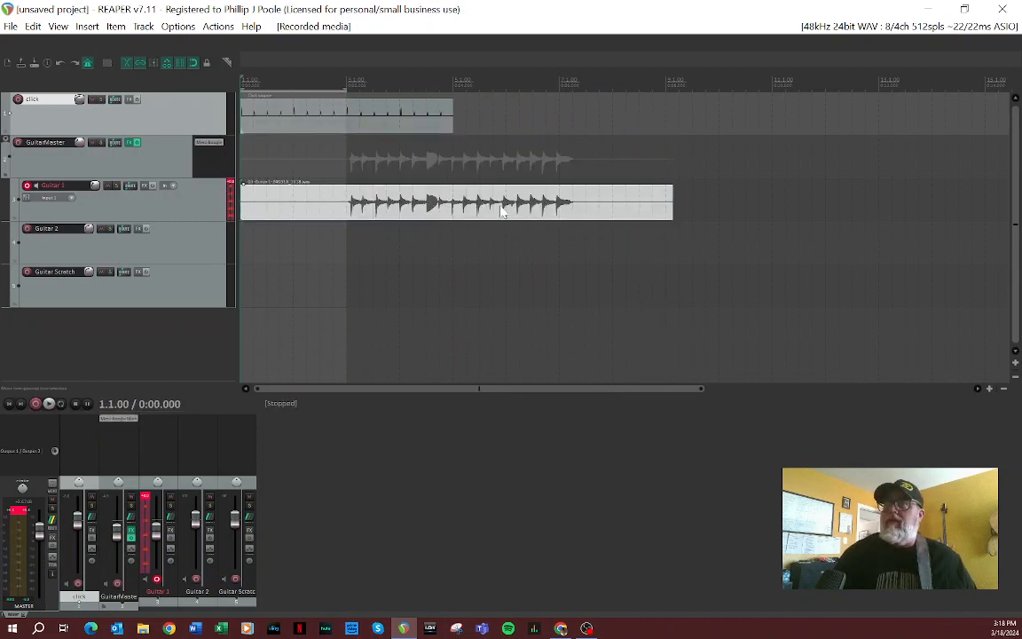
click(58, 61)
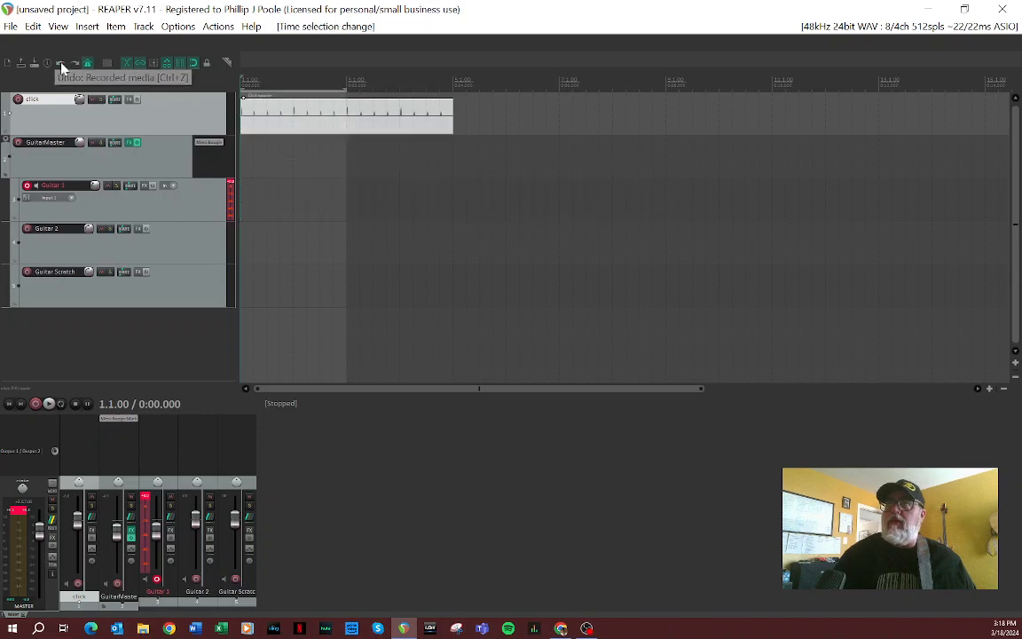
Step: Extend the click source item to about half a bar past 13.1.00
drag(450, 121, 904, 120)
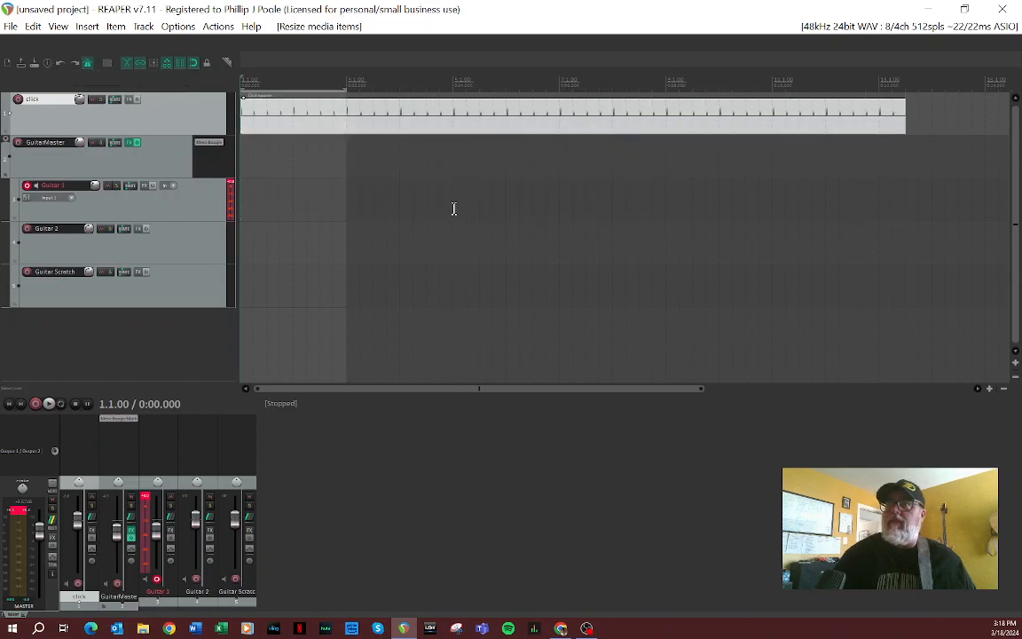
Step: Record a new take on the Guitar 1 track and trim the end of its item back to 11.1.00
click(37, 406)
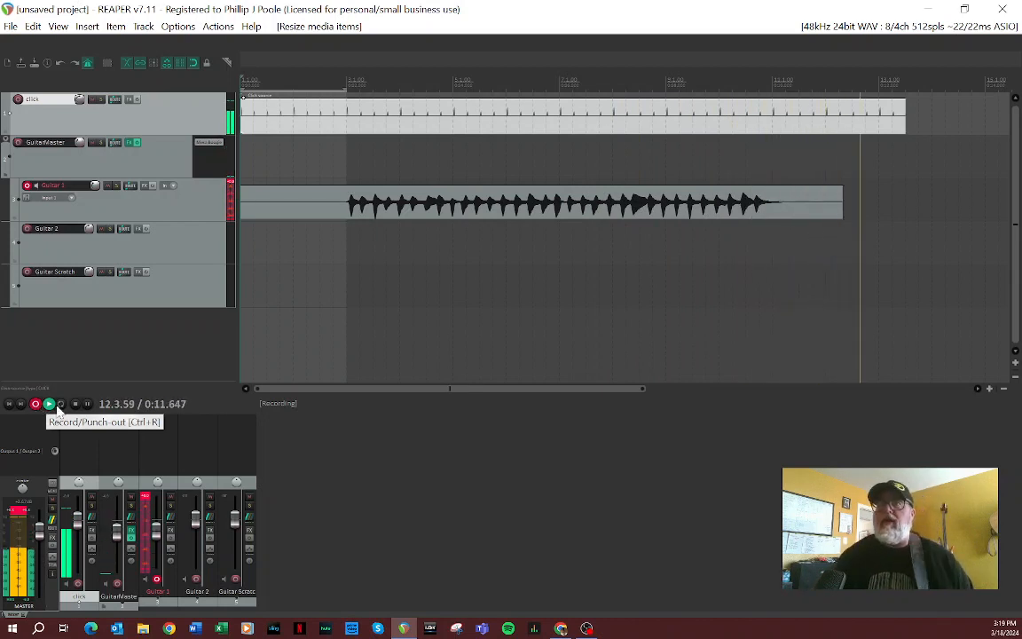
click(75, 404)
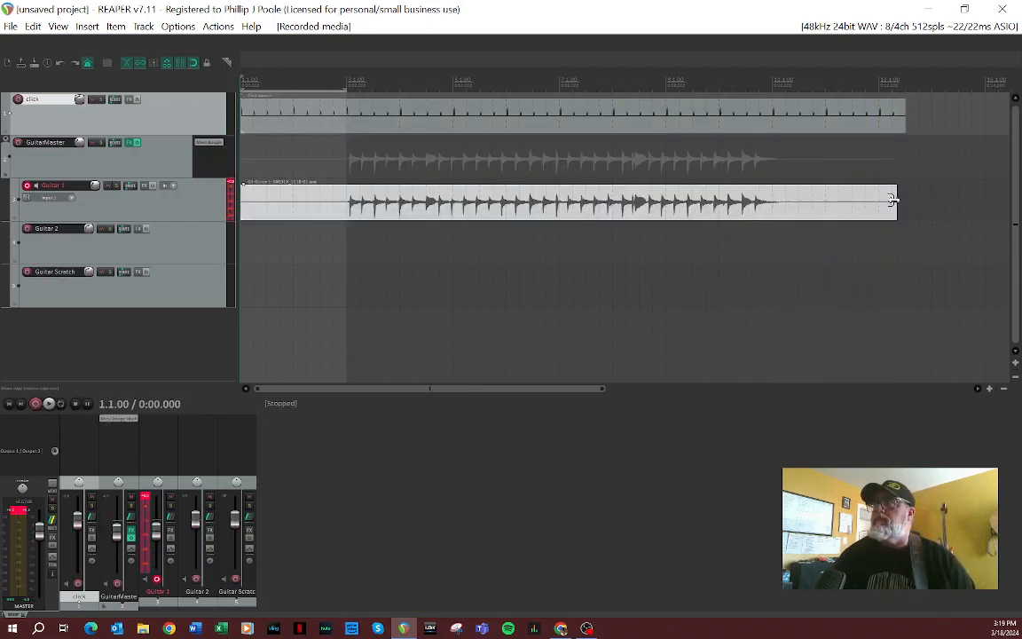
drag(892, 201, 776, 206)
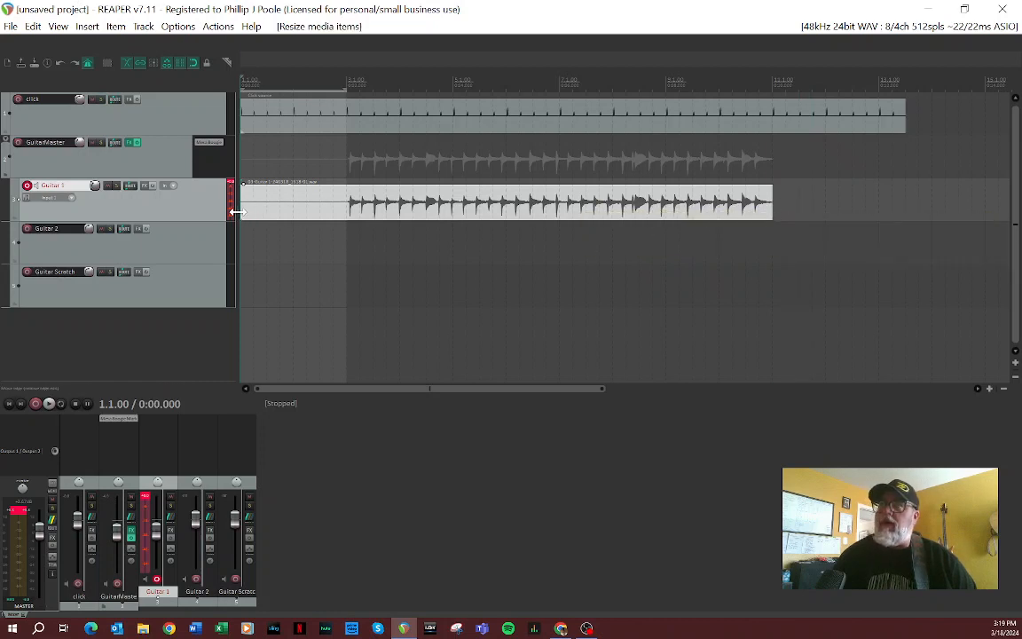
Step: Trim the start of the Guitar 1 item to 3.1.00 and enlarge the Guitar 1 track's height
drag(242, 211, 346, 219)
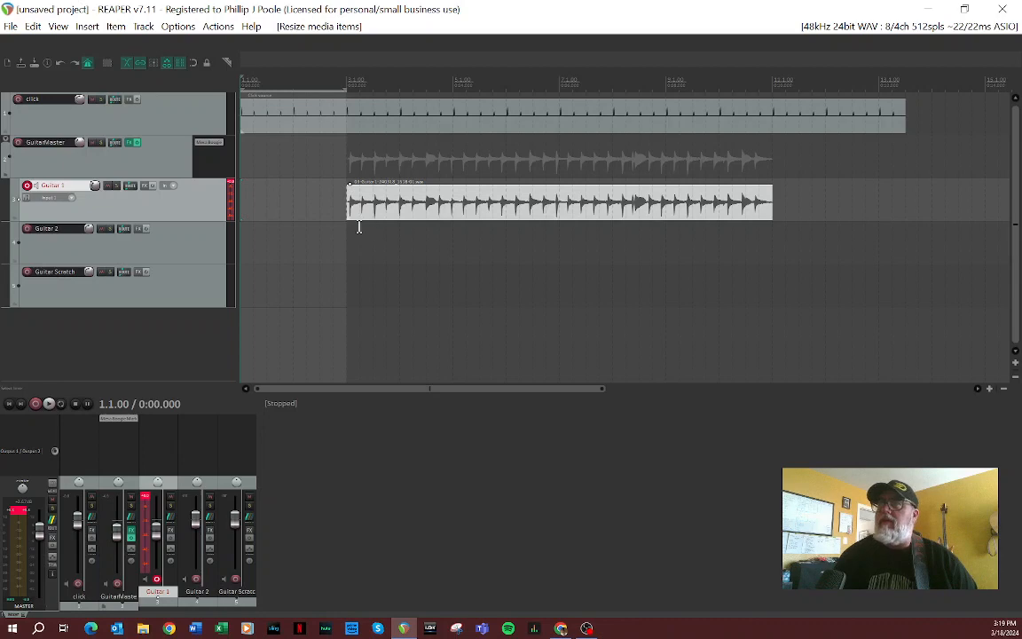
scroll(359, 227, up, 3)
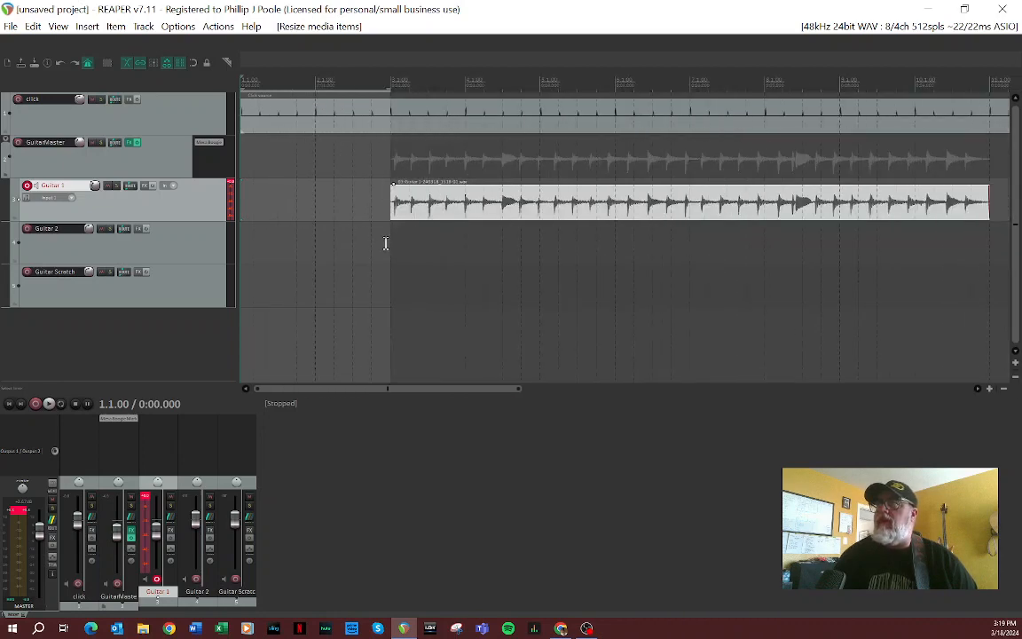
click(387, 244)
scroll(387, 244, up, 4)
scroll(611, 277, down, 2)
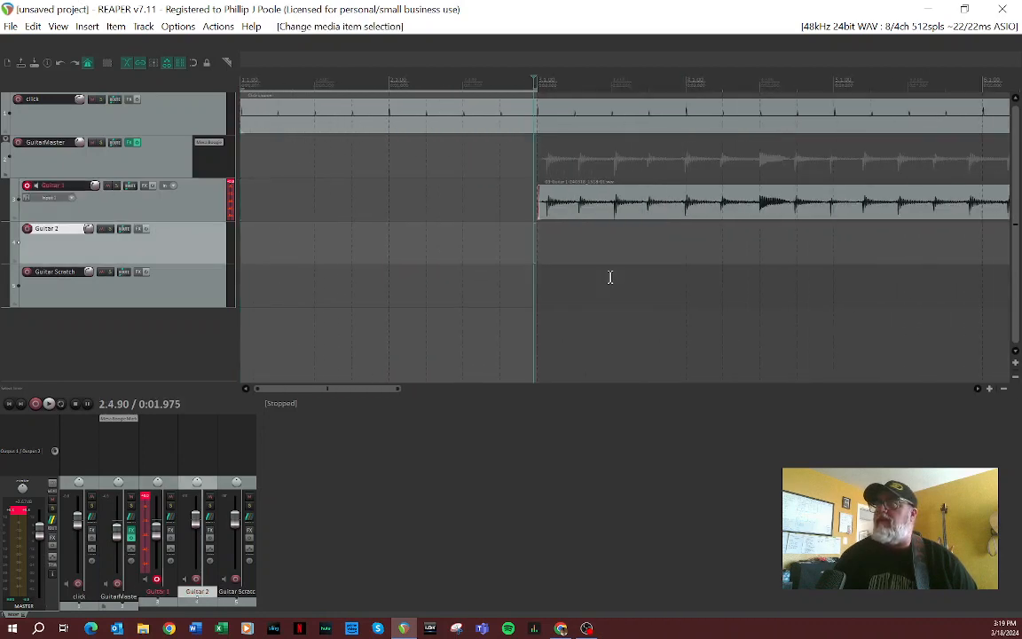
drag(220, 222, 219, 275)
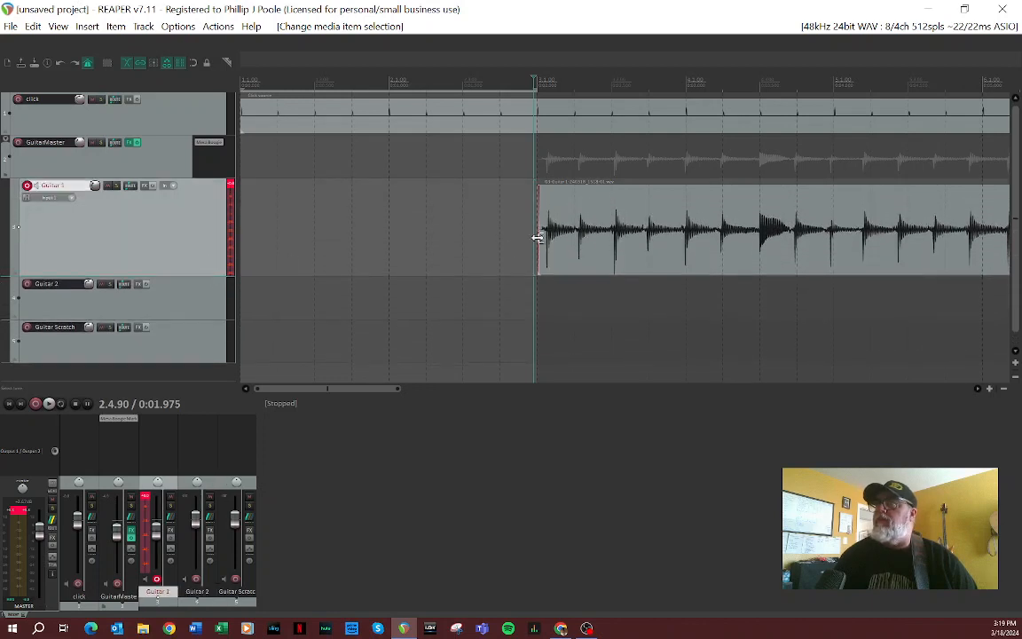
Step: Split the Guitar 1 item at 3.3.83 and stretch the first piece's start slightly before 3.1.00 so its notes meet the grid
click(646, 236)
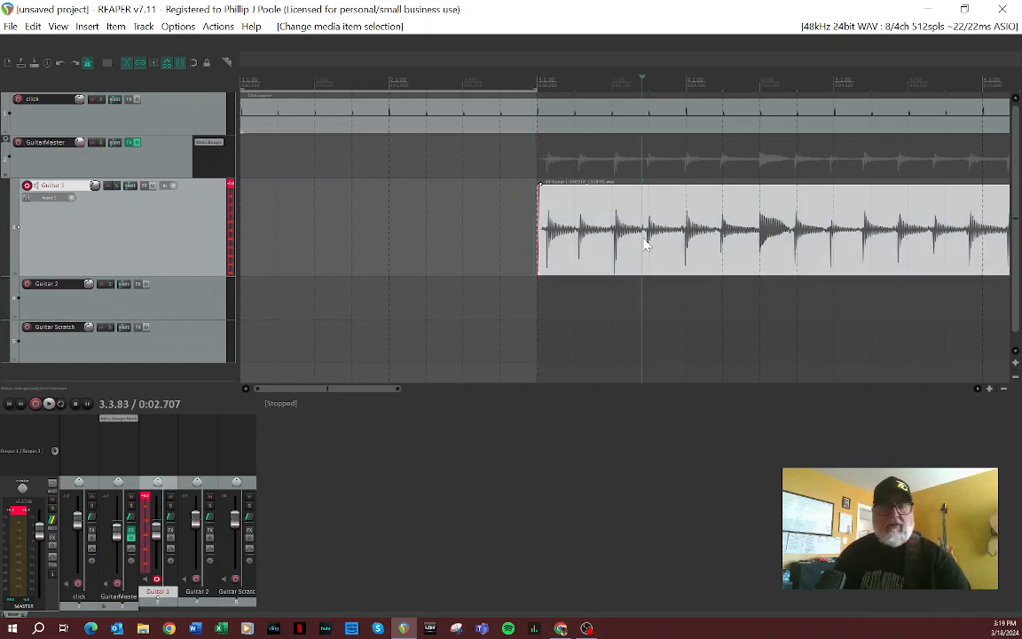
key(s)
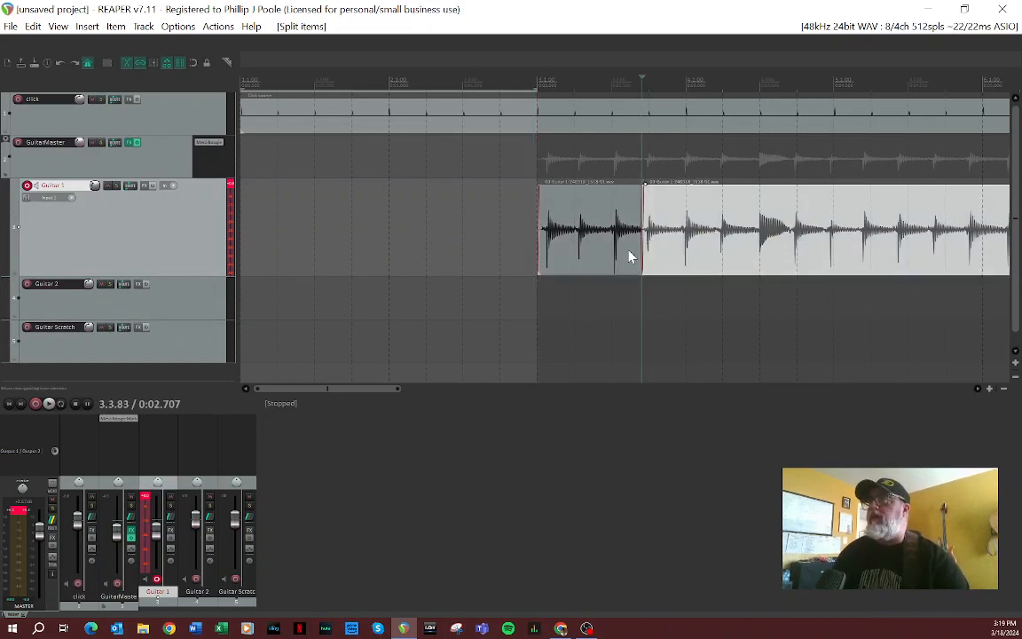
drag(540, 261, 531, 270)
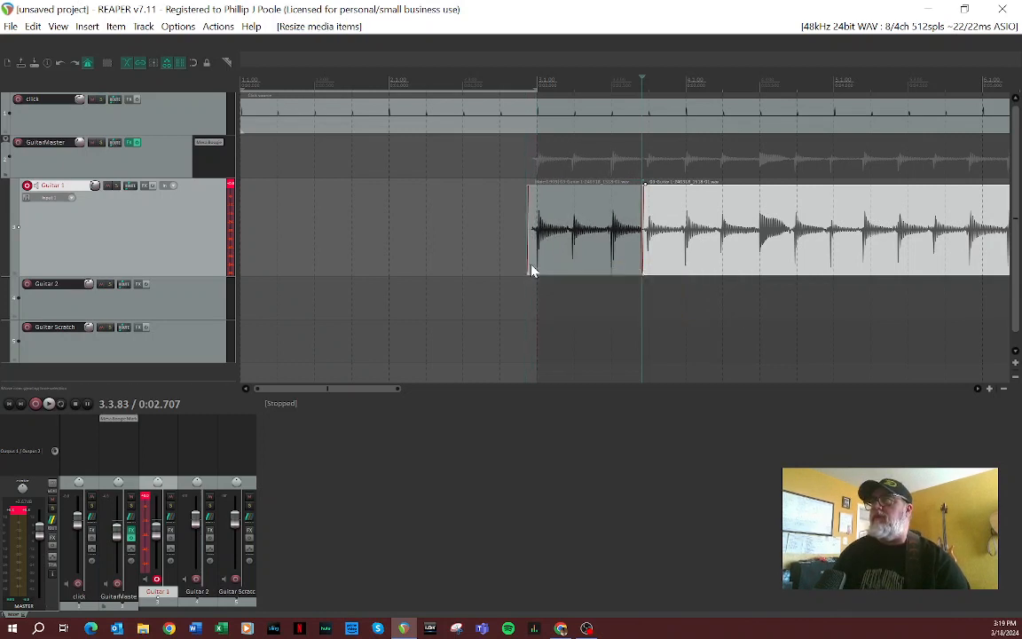
Step: Split the remaining Guitar 1 item at 4.3.83 and again at 6.1.61
click(792, 235)
key(s)
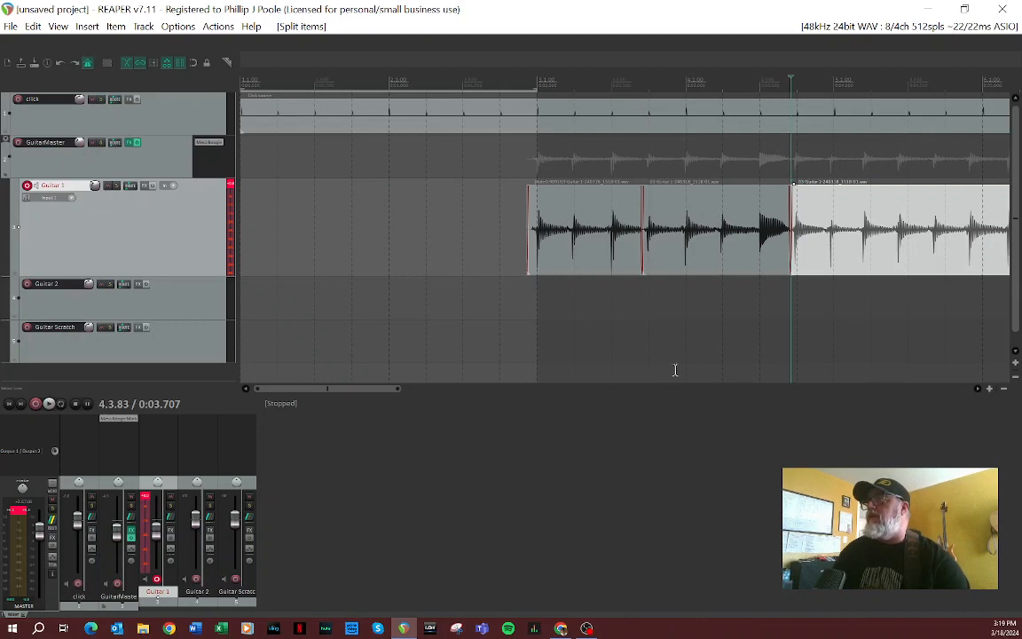
drag(396, 392, 474, 401)
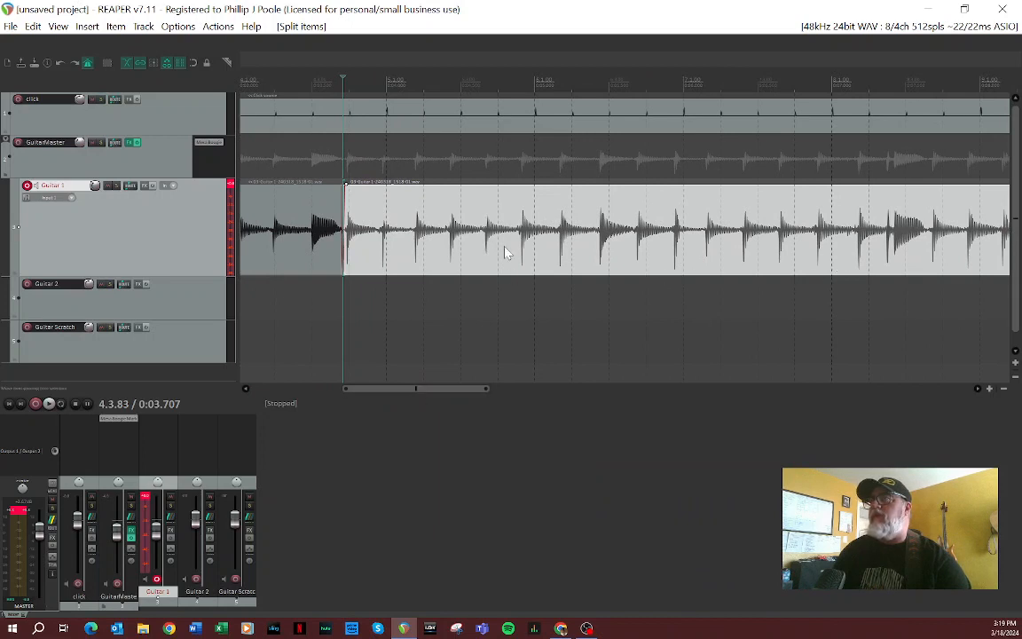
click(558, 255)
key(s)
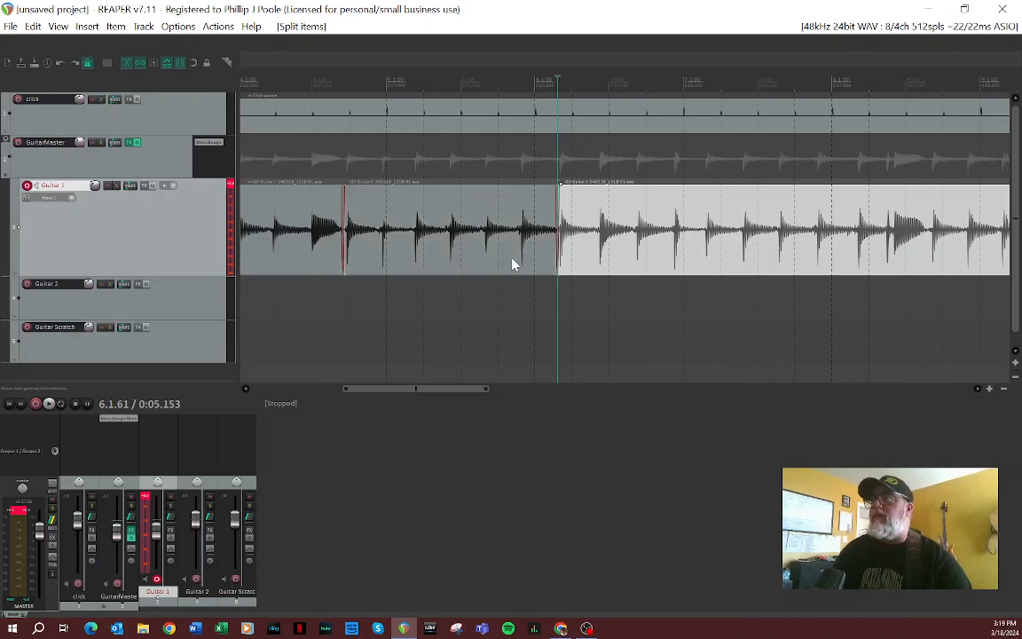
Step: Stretch the Guitar 1 piece starting at 4.3.83 to align its notes, and move the piece after it to about 6.2.00
click(479, 262)
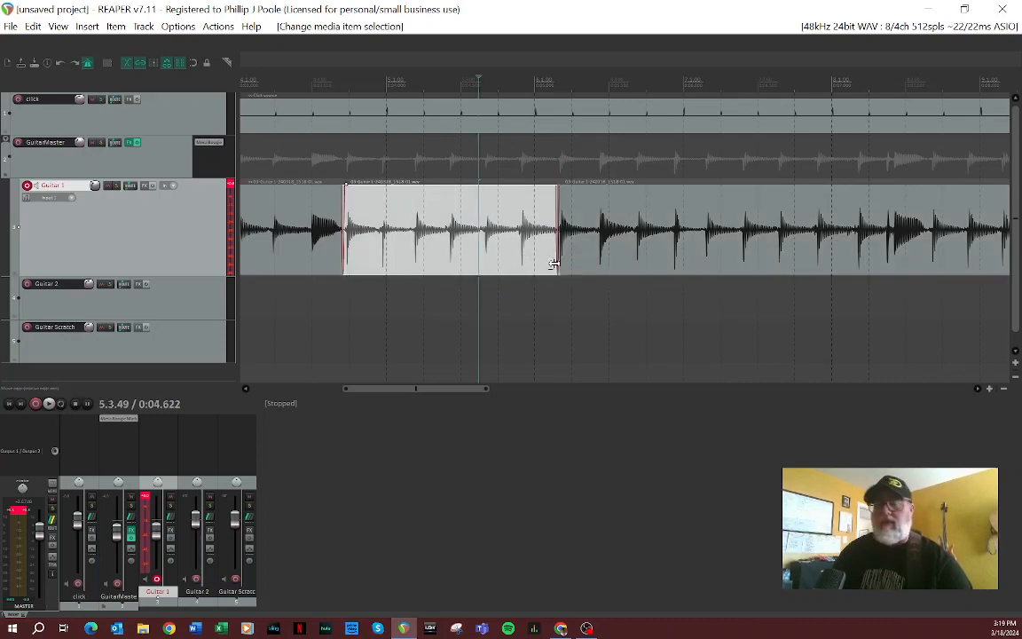
drag(555, 263, 590, 266)
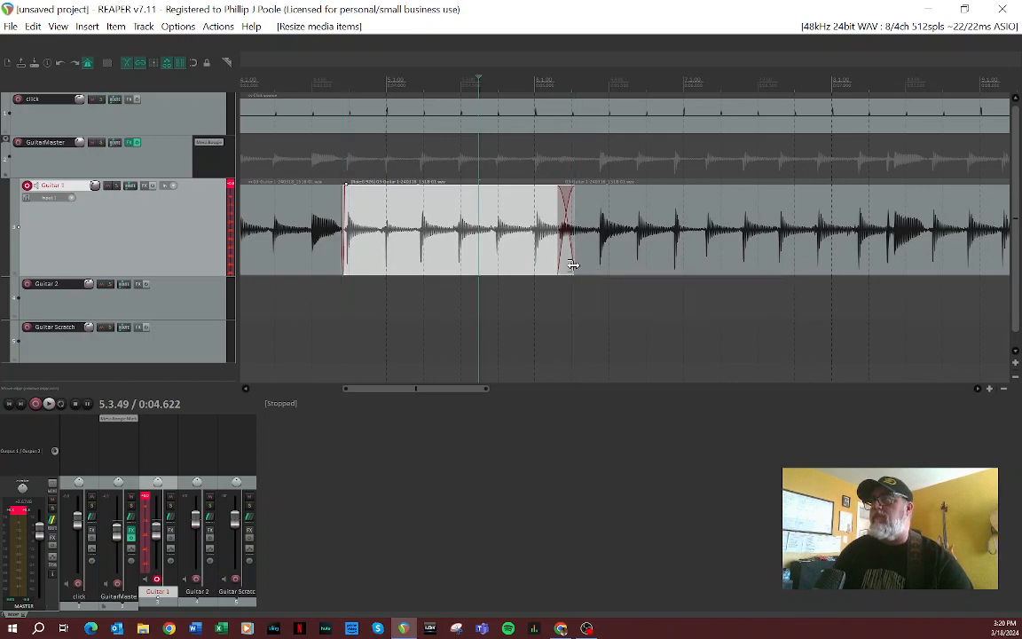
click(579, 266)
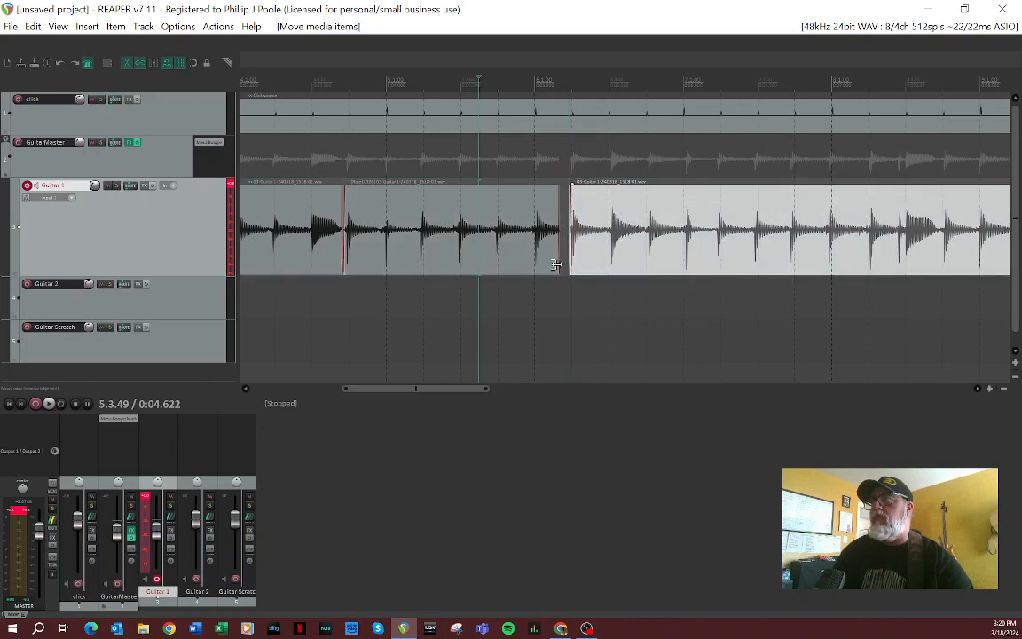
Step: Split the stretched Guitar 1 piece at 5.4.88 and stretch the short end piece to close the gap before the next item
click(532, 275)
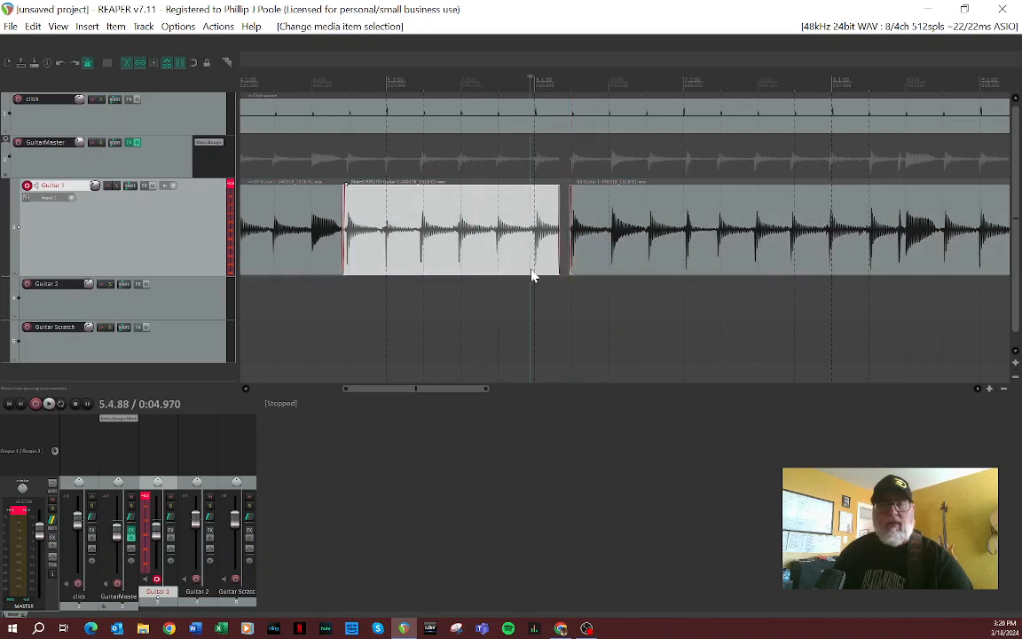
key(s)
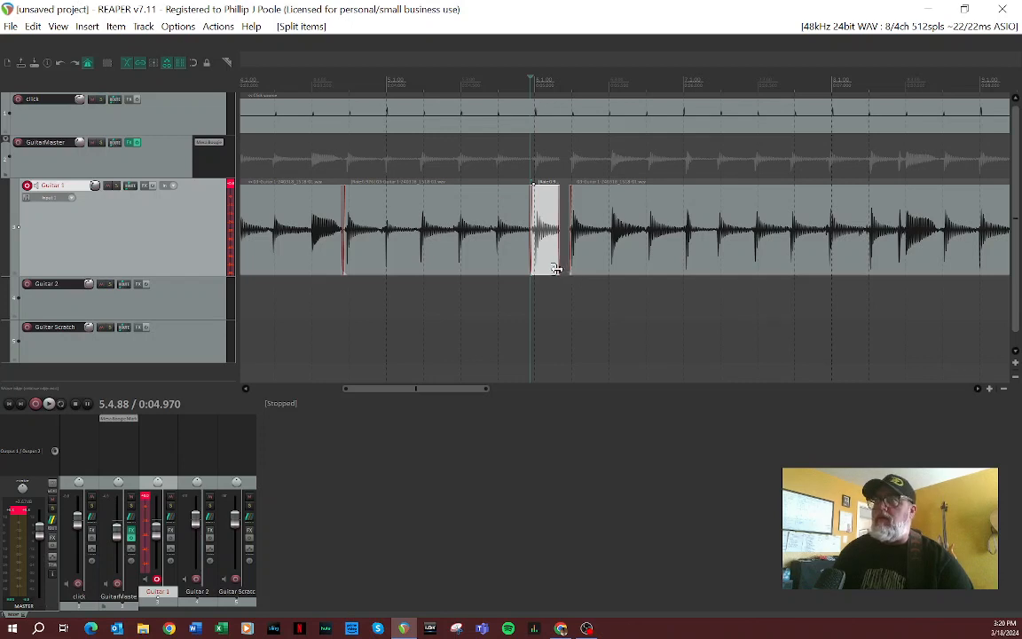
mouse_move(555, 269)
mouse_down()
mouse_move(570, 270)
mouse_move(558, 276)
mouse_up()
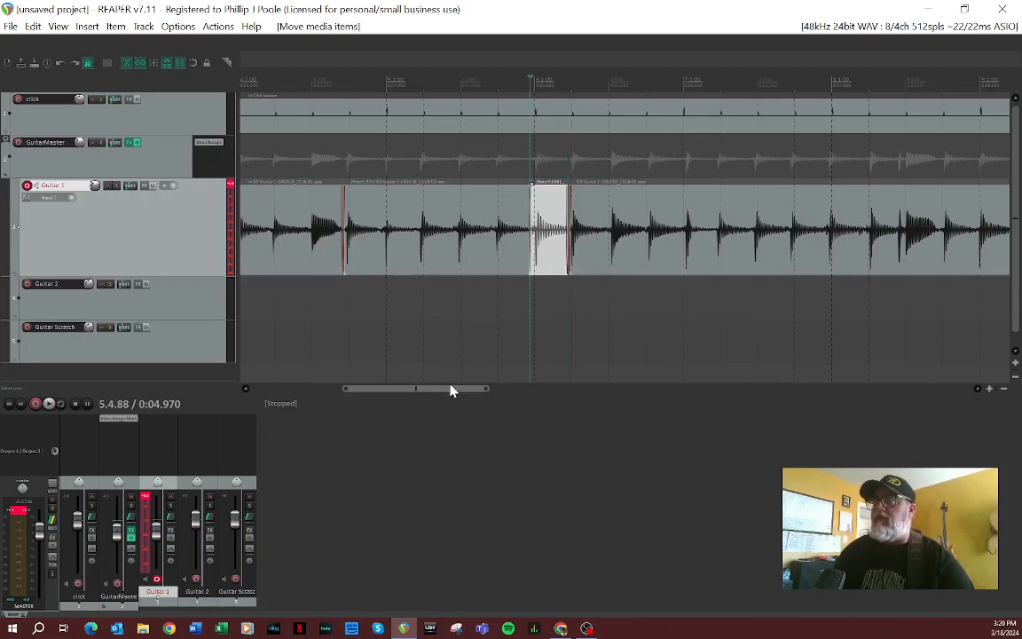
Step: Nudge the long last Guitar 1 piece slightly earlier so its first note lines up with the beat at 6.2.00
drag(450, 391, 504, 388)
drag(360, 235, 332, 241)
click(318, 229)
drag(417, 263, 414, 266)
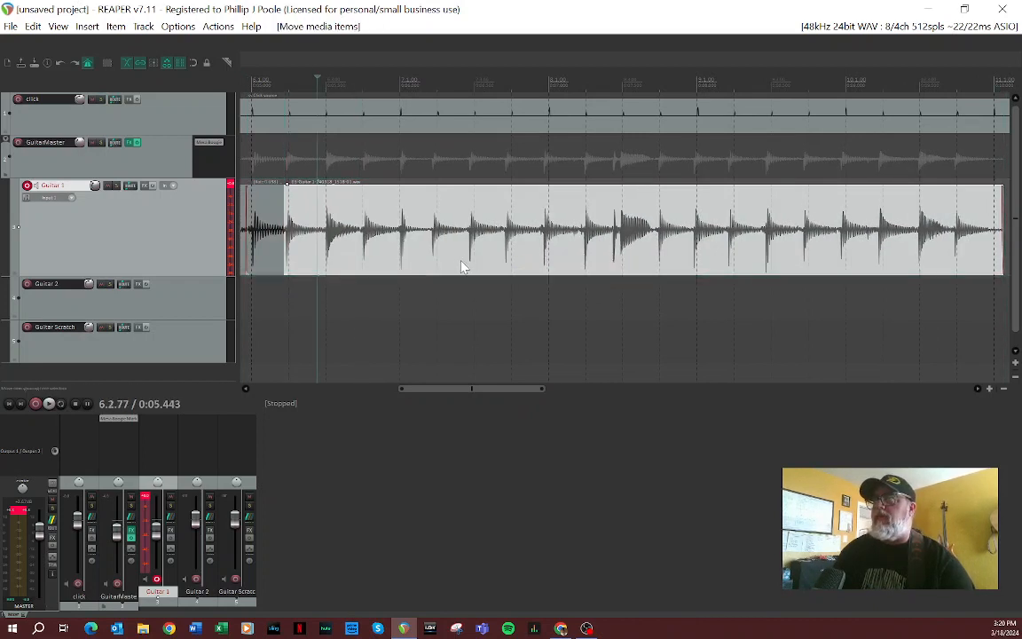
Step: Split the Guitar 1 audio at 7.2.69 and 7.1.64, nudging each separated piece slightly later onto the grid
click(465, 238)
key(s)
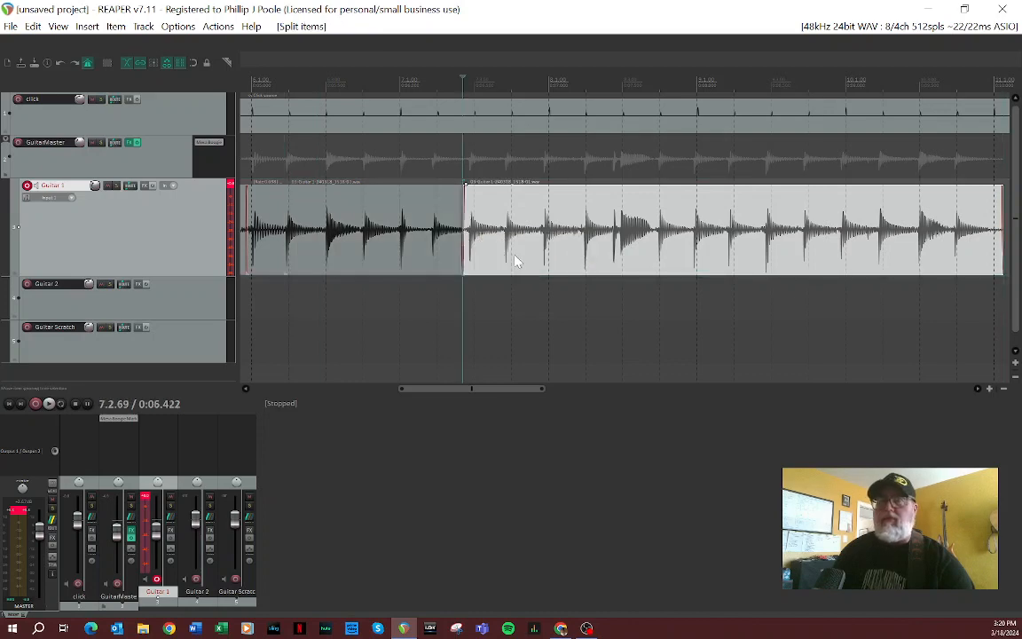
click(517, 260)
drag(516, 257, 522, 258)
click(426, 241)
key(s)
drag(449, 259, 451, 260)
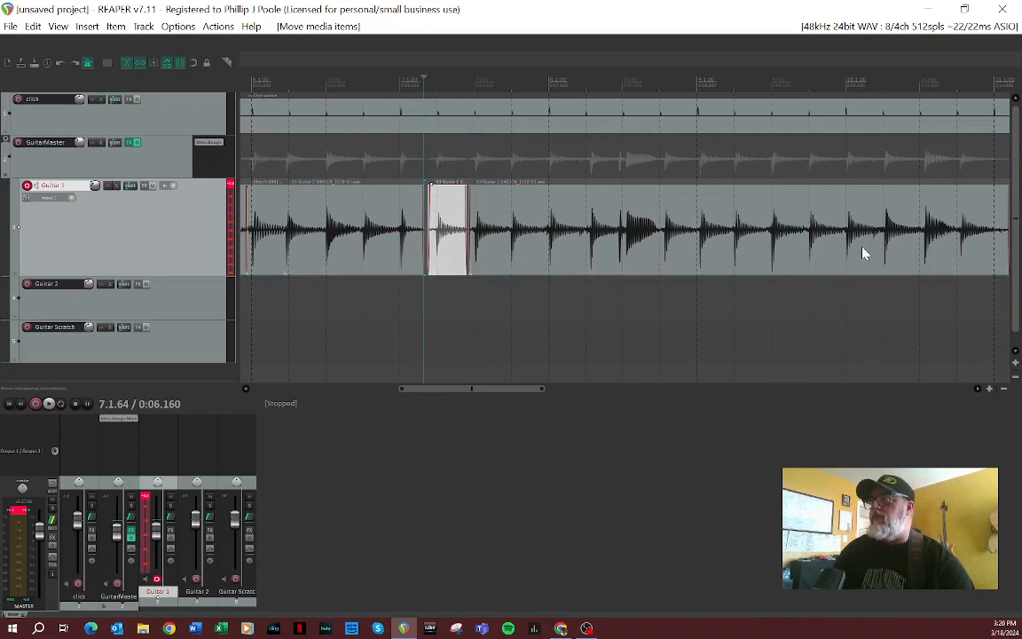
Step: Split the last Guitar 1 piece at 9.3.81 and 10.2.75, nudging each resulting end piece into line with the grid
click(803, 236)
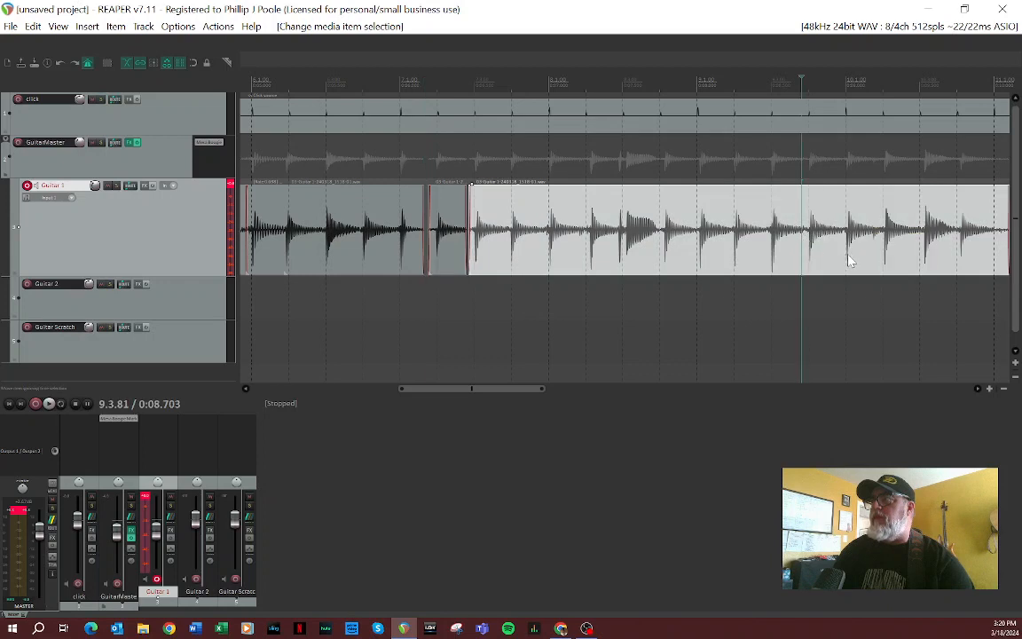
key(s)
drag(837, 246, 845, 259)
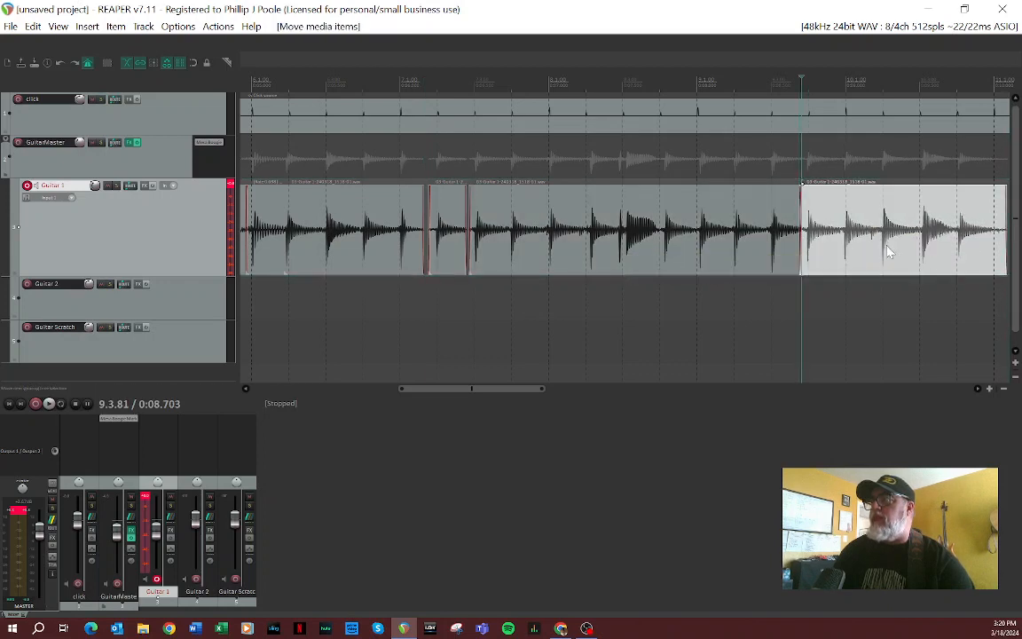
click(911, 246)
key(s)
drag(926, 258, 942, 267)
scroll(942, 264, down, 3)
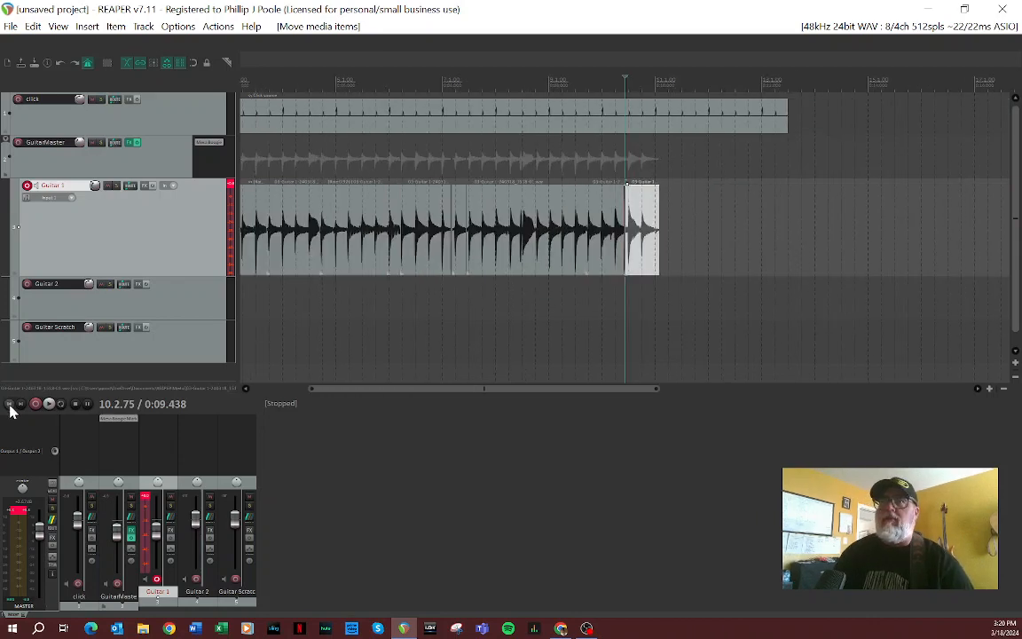
Step: Play the edited guitar take against the click from the project start and stop playback after listening
click(10, 405)
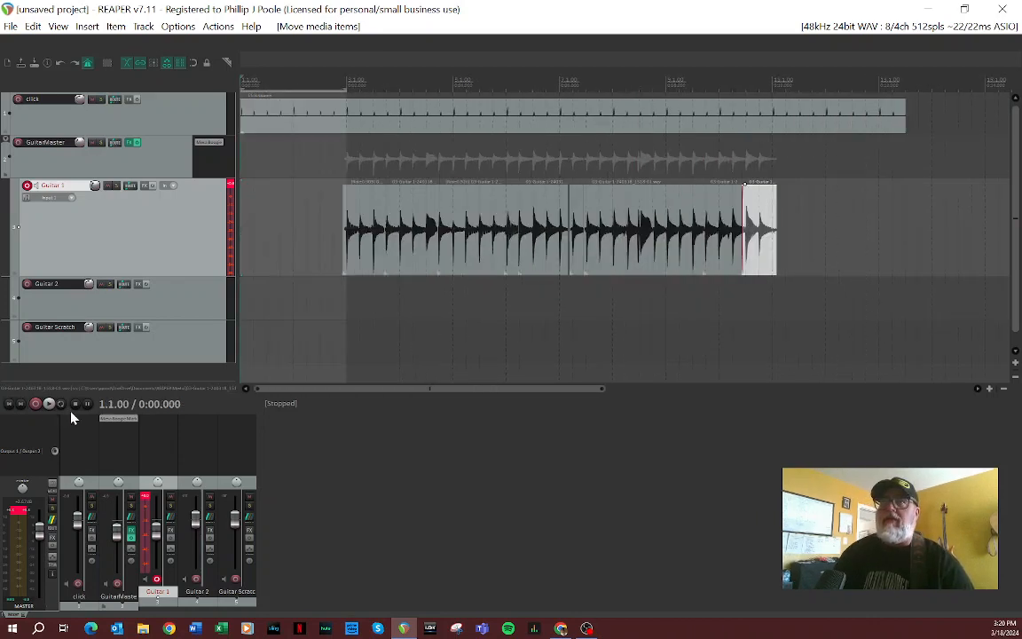
click(49, 405)
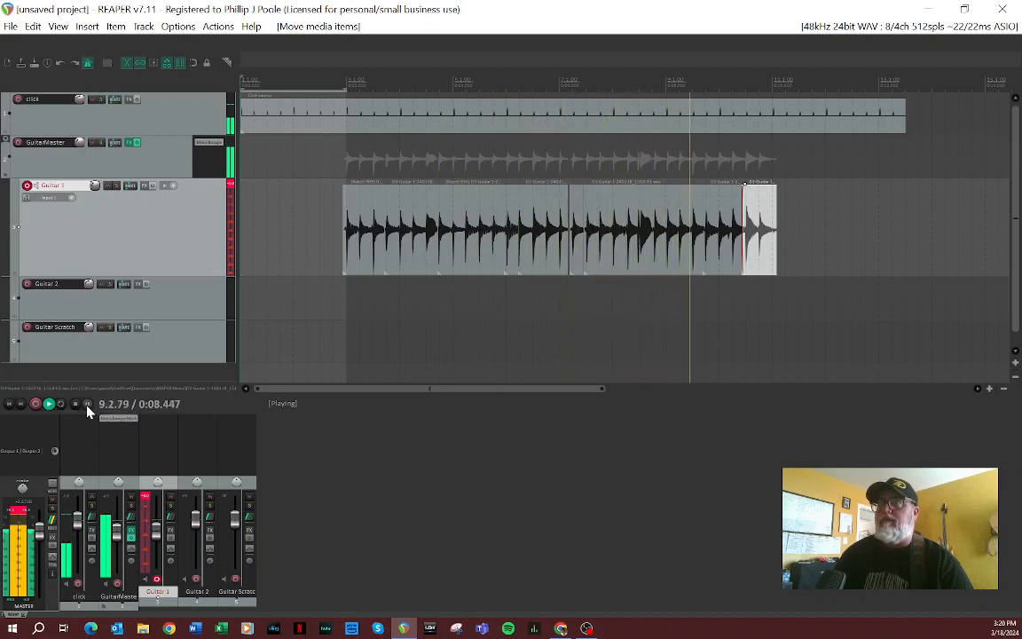
click(76, 405)
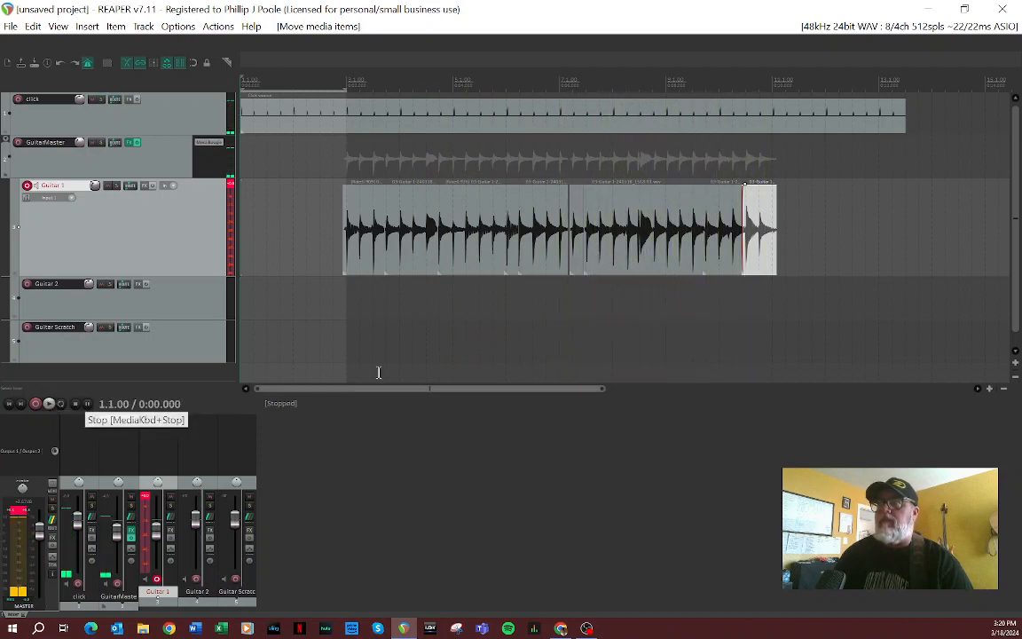
Step: Disarm the Guitar 1 track for recording and reduce its track height
click(28, 186)
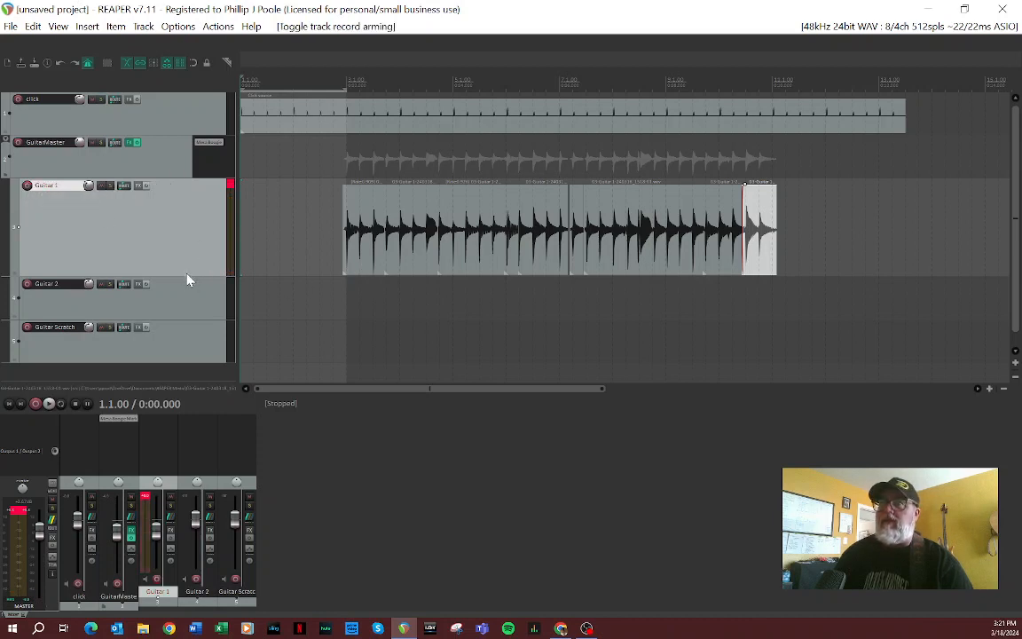
drag(185, 276, 184, 241)
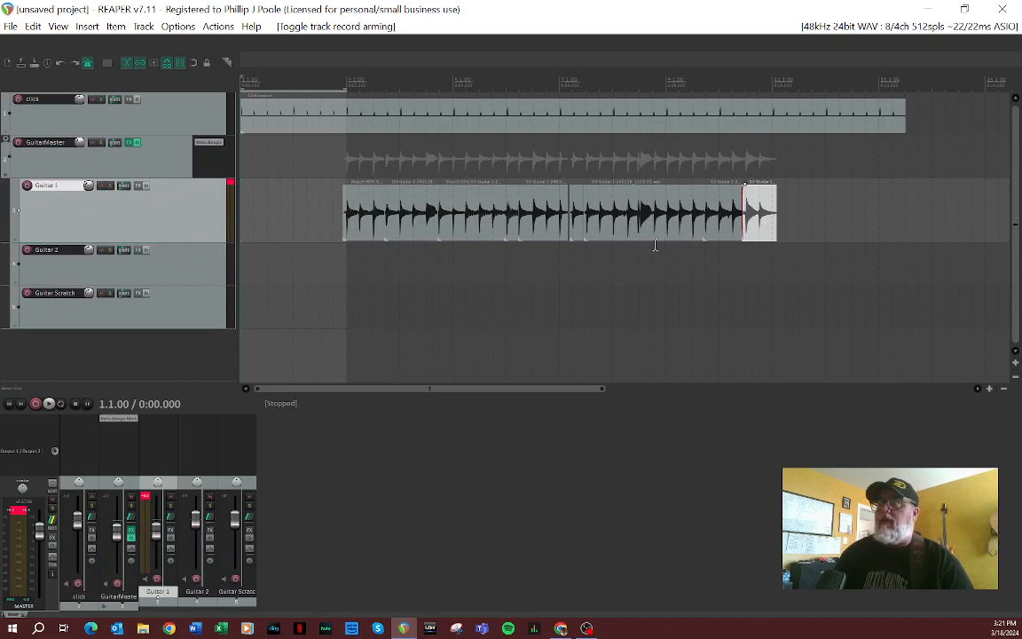
Step: Trim the end of the click source item back to 11.1.00
drag(902, 122, 777, 124)
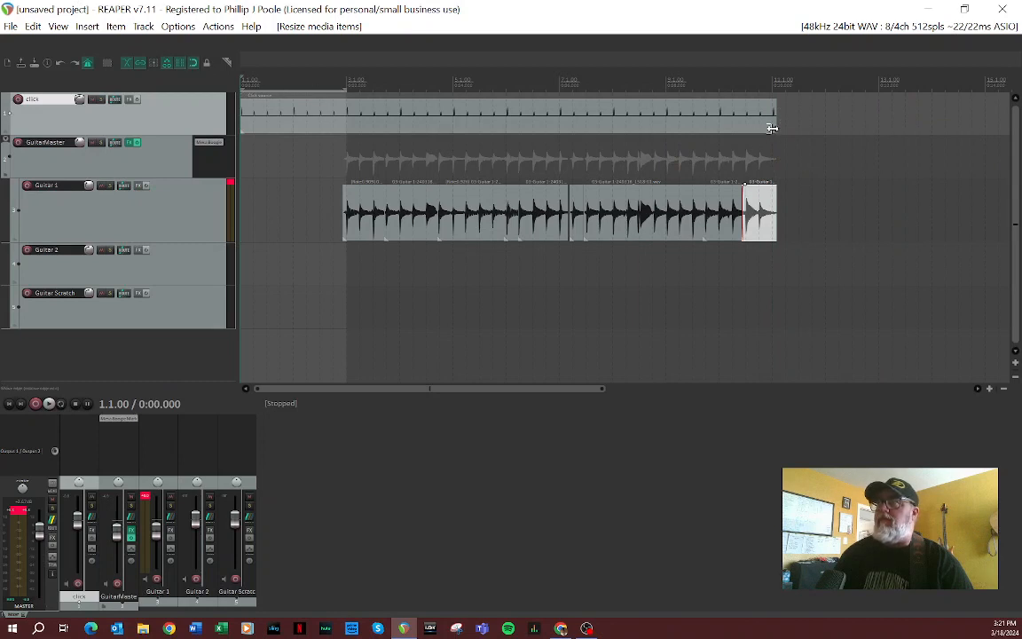
drag(776, 128, 772, 128)
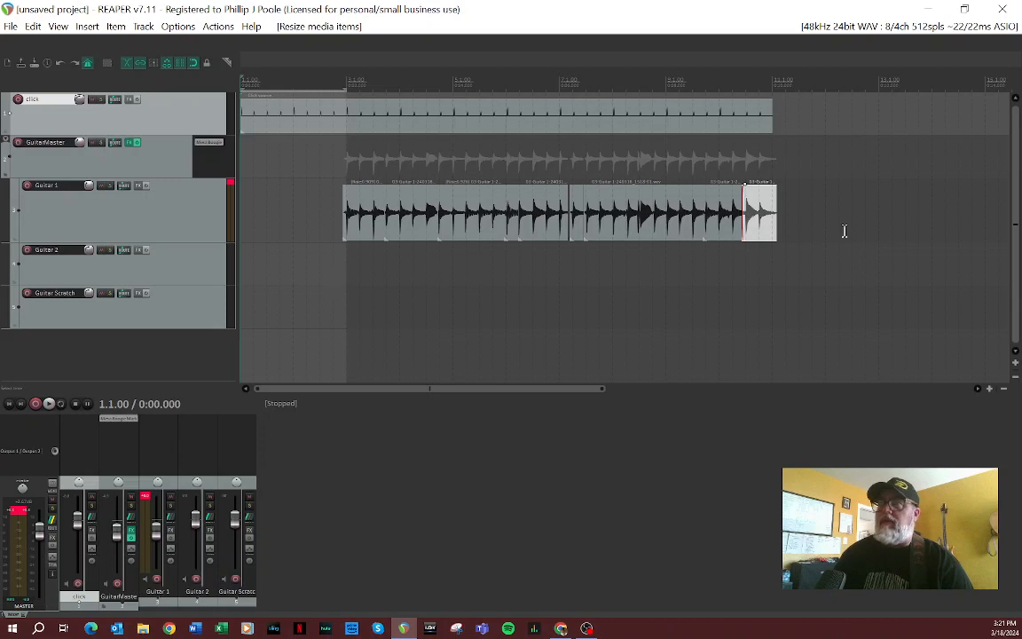
Step: Insert the VST3i EZdrummer 3 (Toontrack) instrument on a new track and build its multi-output routing tracks
right_click(39, 362)
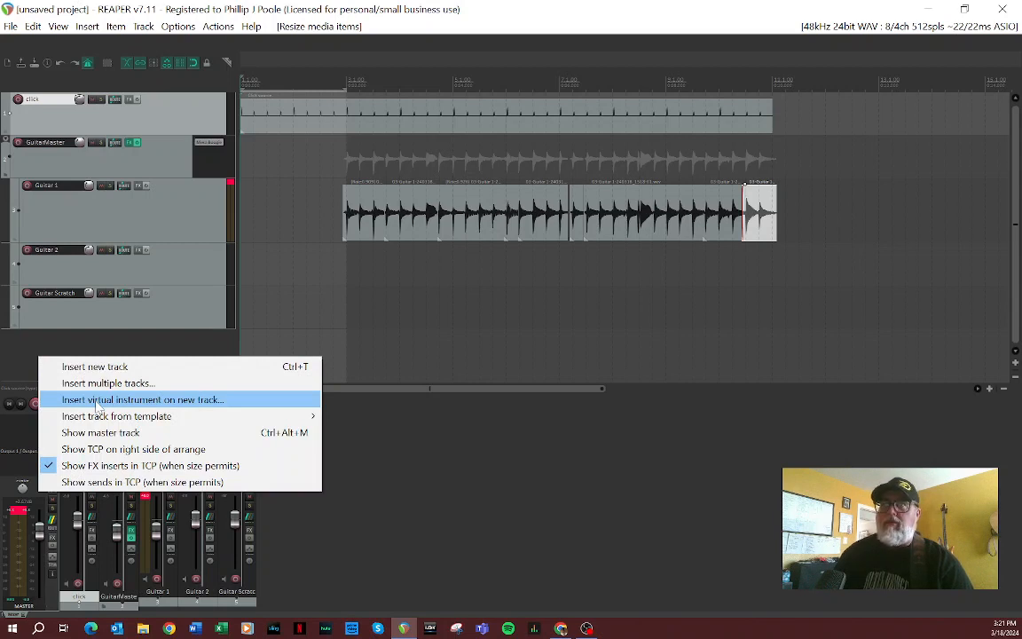
click(98, 401)
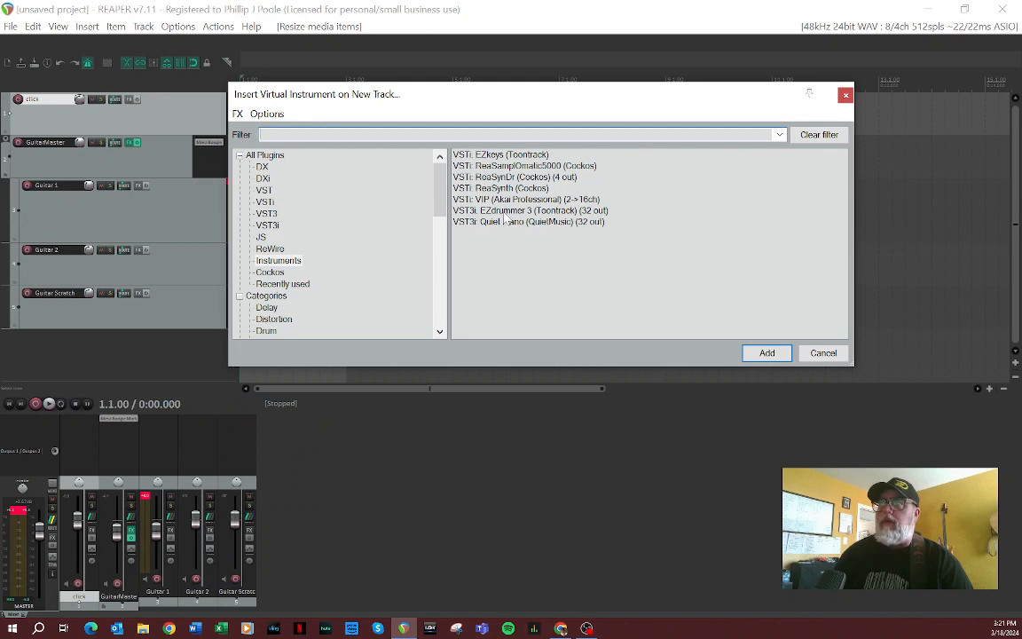
click(505, 210)
click(766, 352)
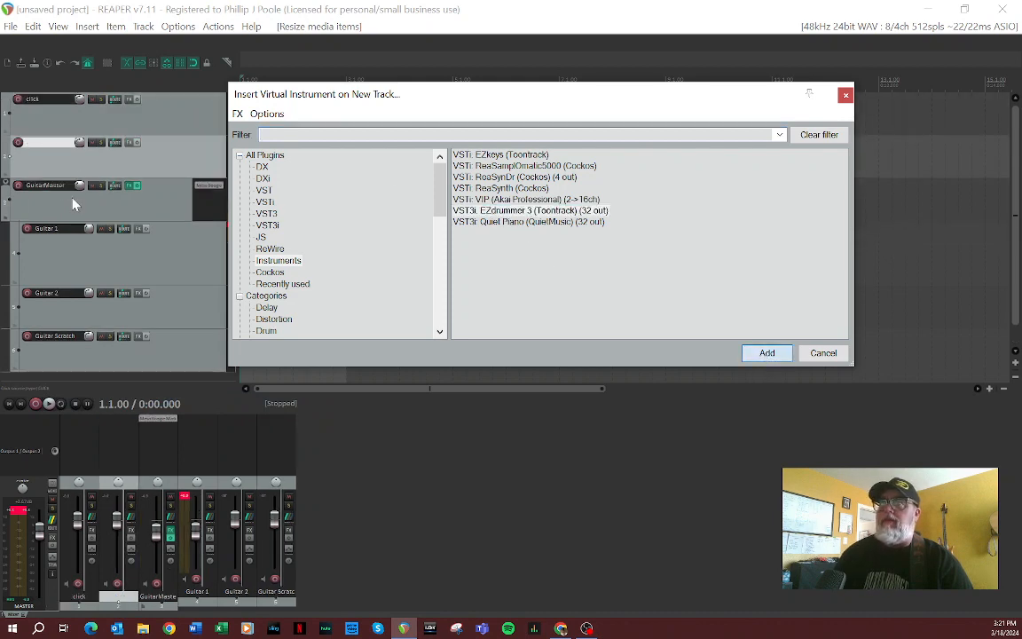
click(550, 432)
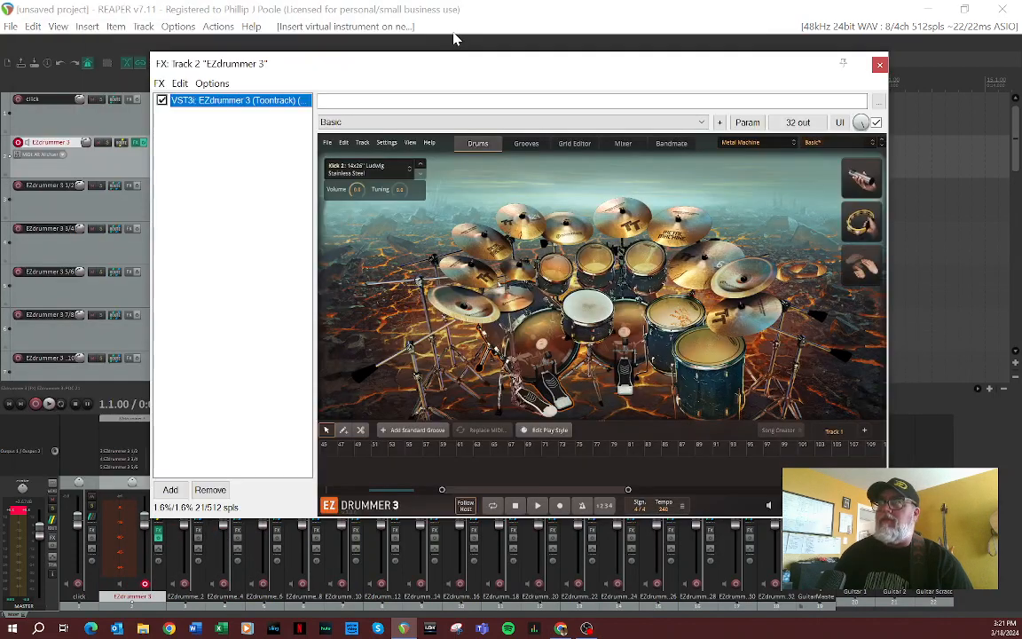
Step: Close the EZdrummer 3 plug-in window and select the GuitarMaster track
drag(450, 64, 542, 73)
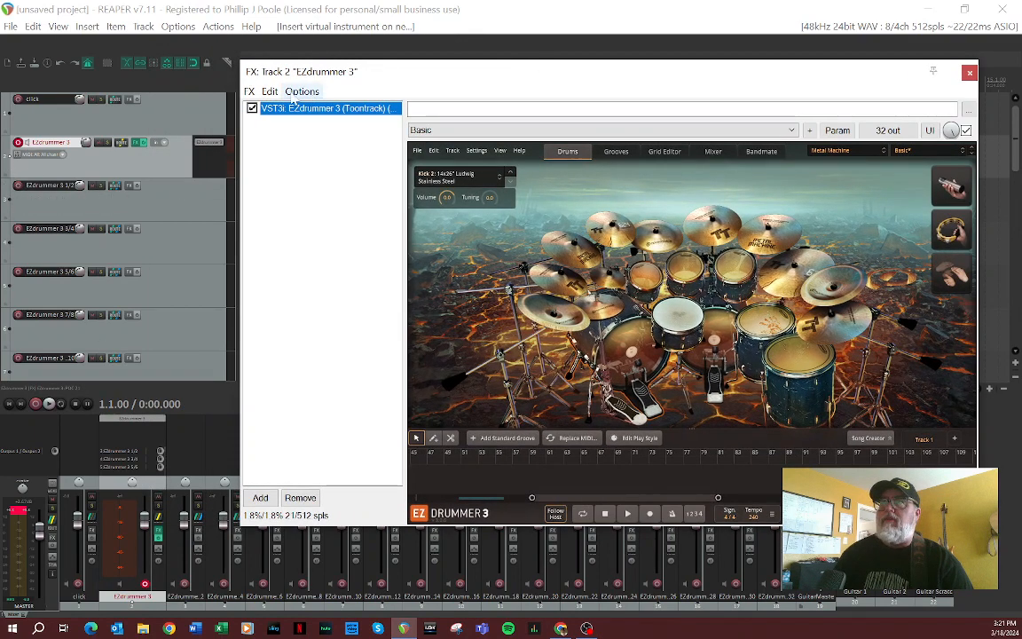
click(970, 73)
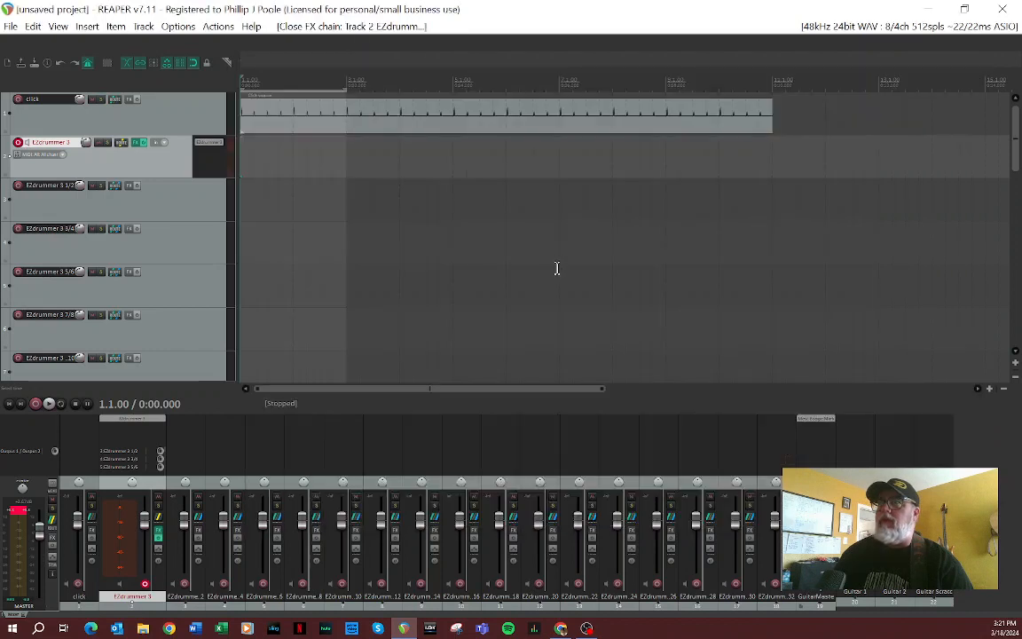
click(812, 609)
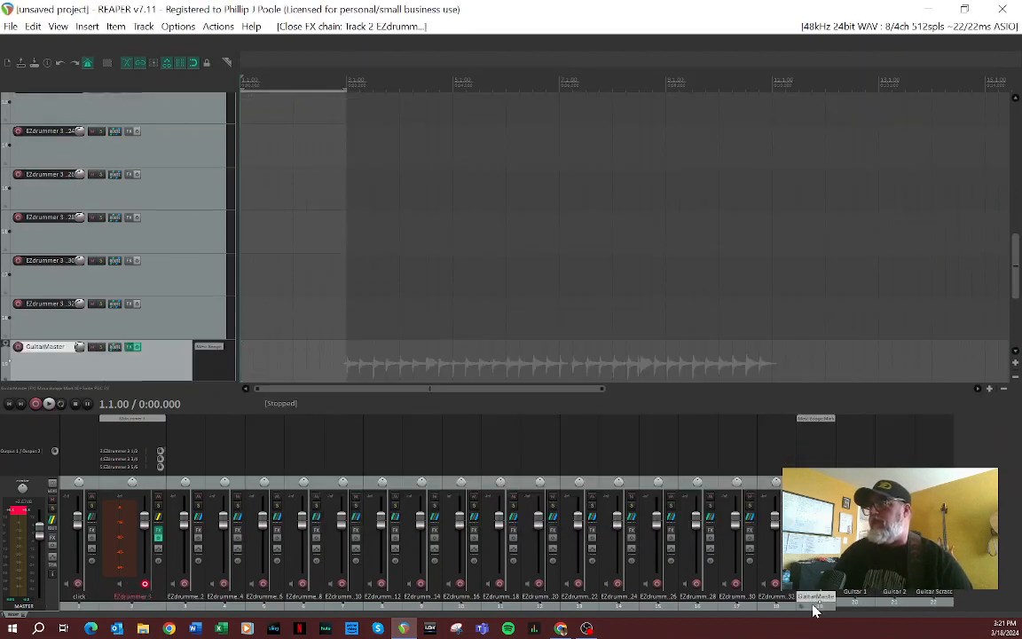
Step: Move the GuitarMaster folder with its three guitar tracks directly after the click track, ahead of the EZdrummer 3 tracks
click(946, 609)
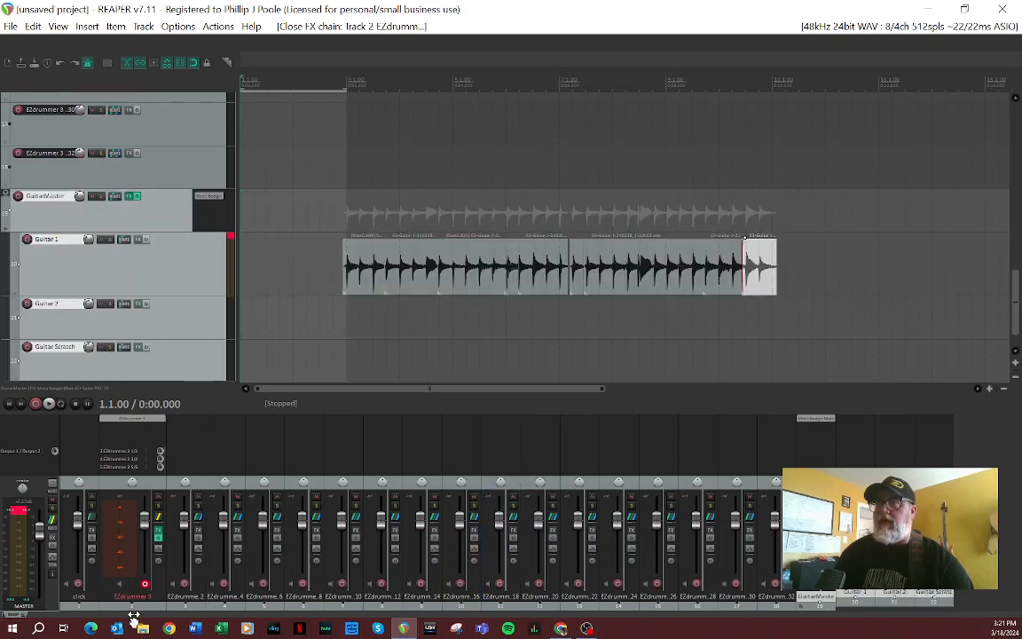
drag(108, 614, 106, 613)
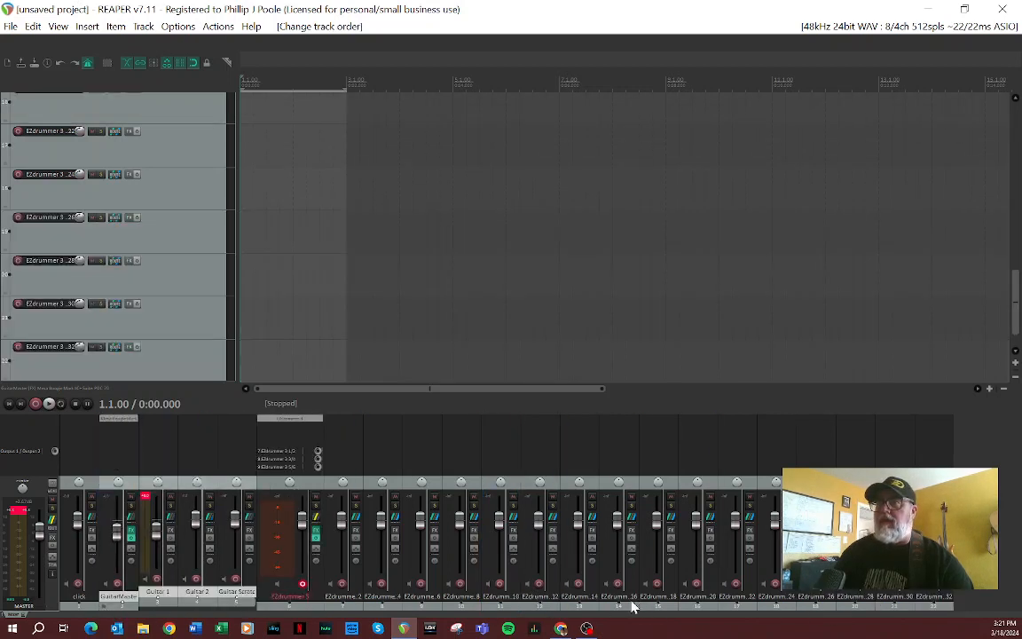
Step: Add a new track ahead of EZdrummer 3, make it the folder parent of the drum tracks, and disarm EZdrummer 3 for recording
double_click(974, 611)
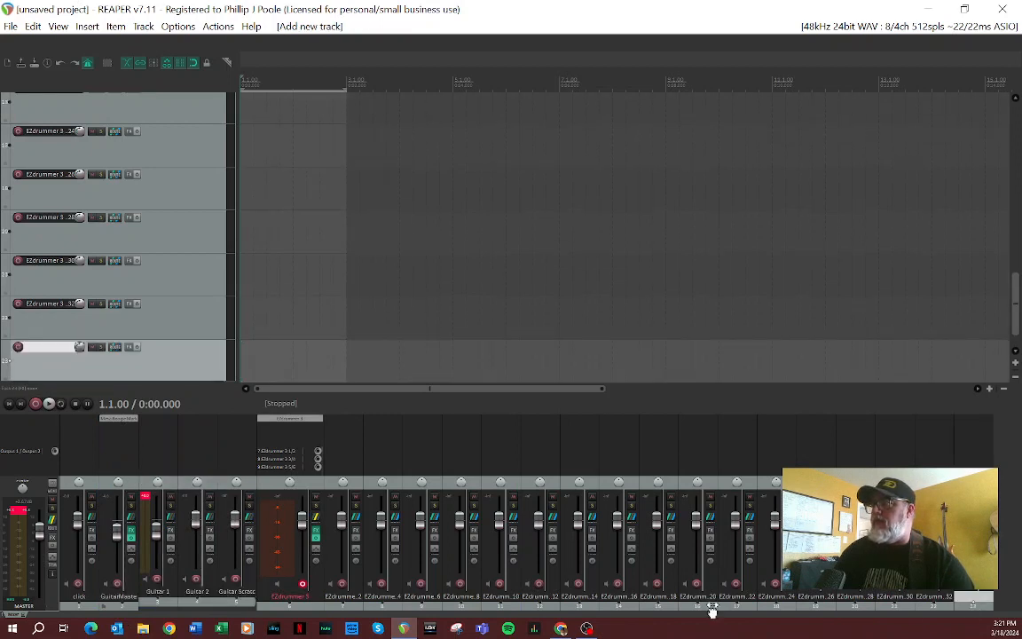
drag(711, 612, 284, 612)
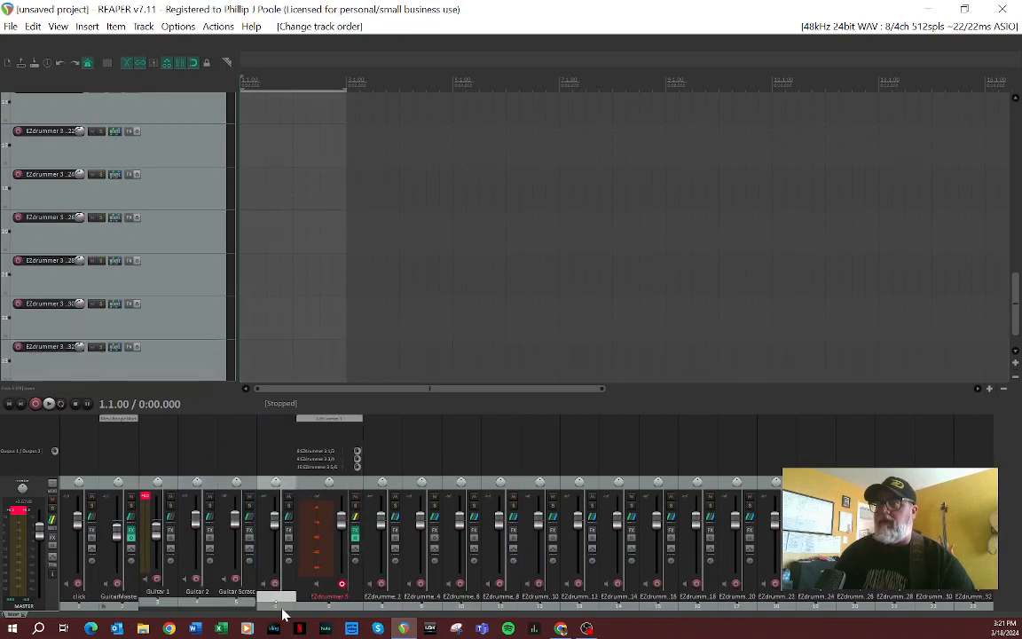
scroll(78, 235, up, 10)
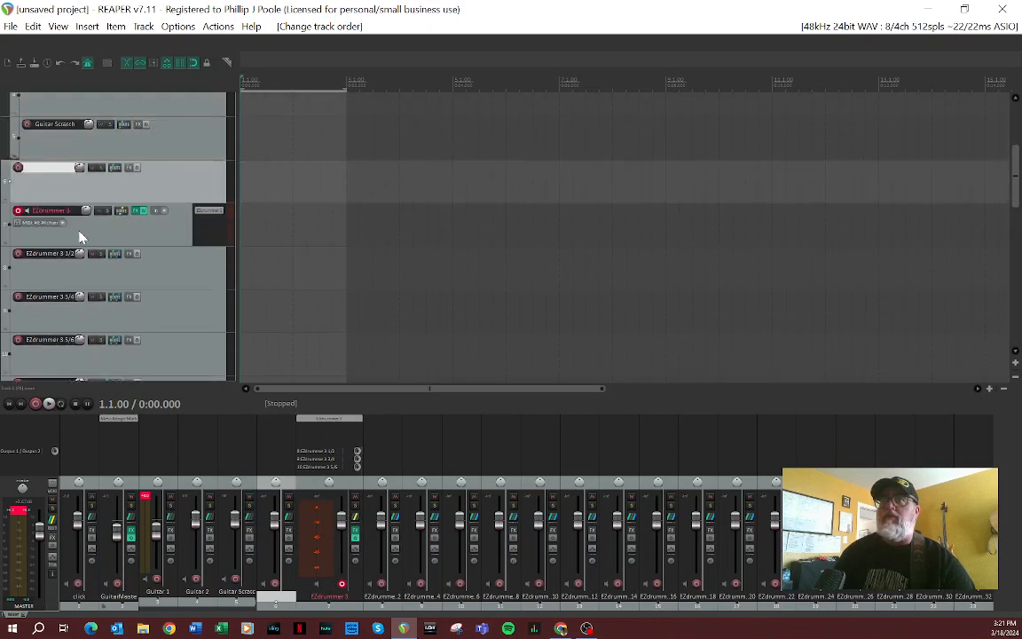
click(13, 186)
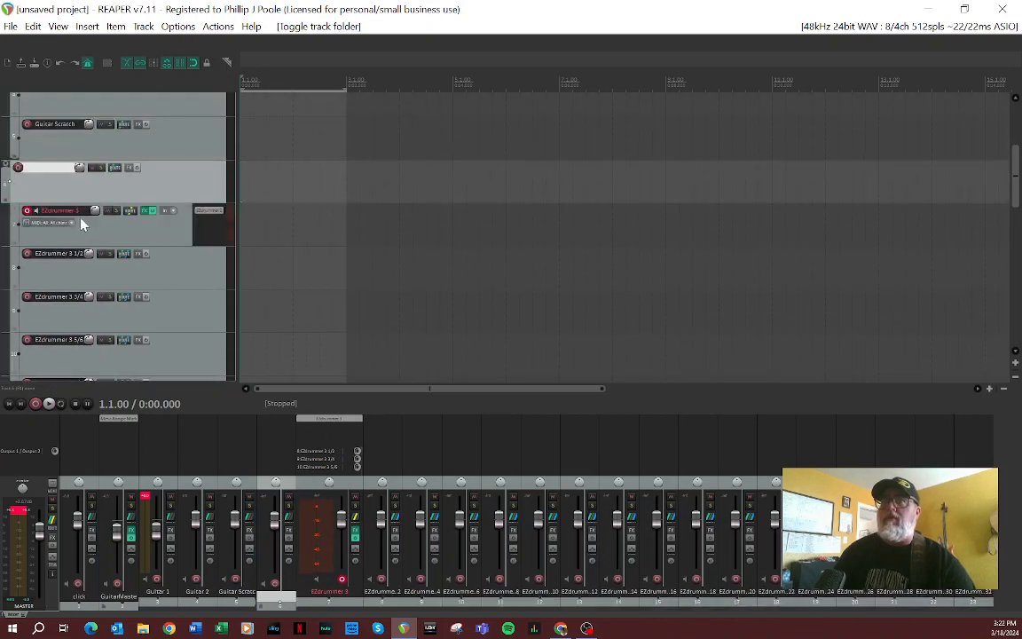
click(27, 210)
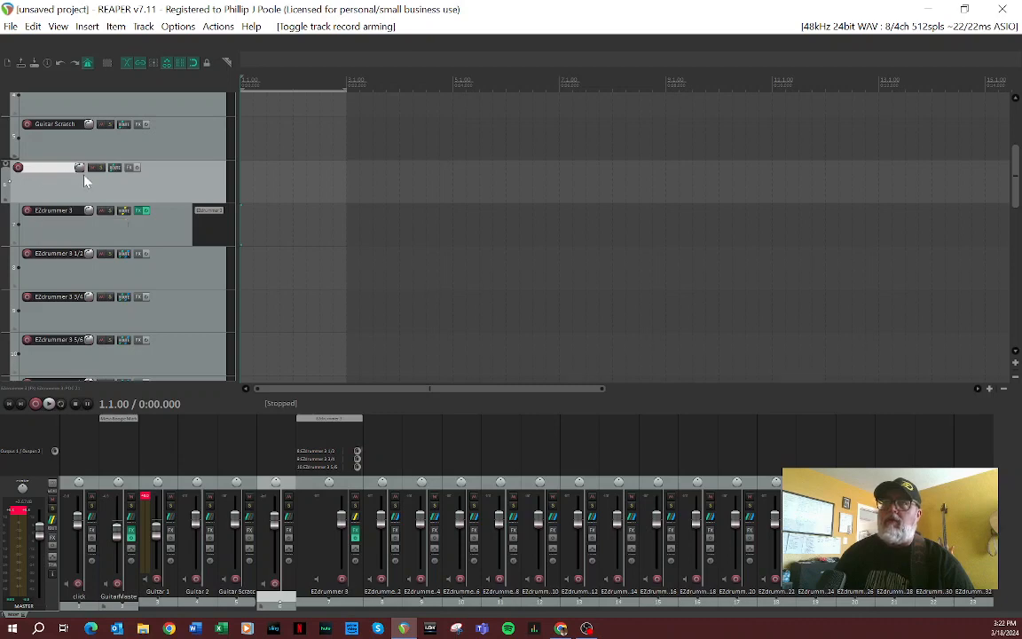
Step: Trim the end of the click source item back to 3.1.00
scroll(84, 181, up, 4)
scroll(84, 181, down, 2)
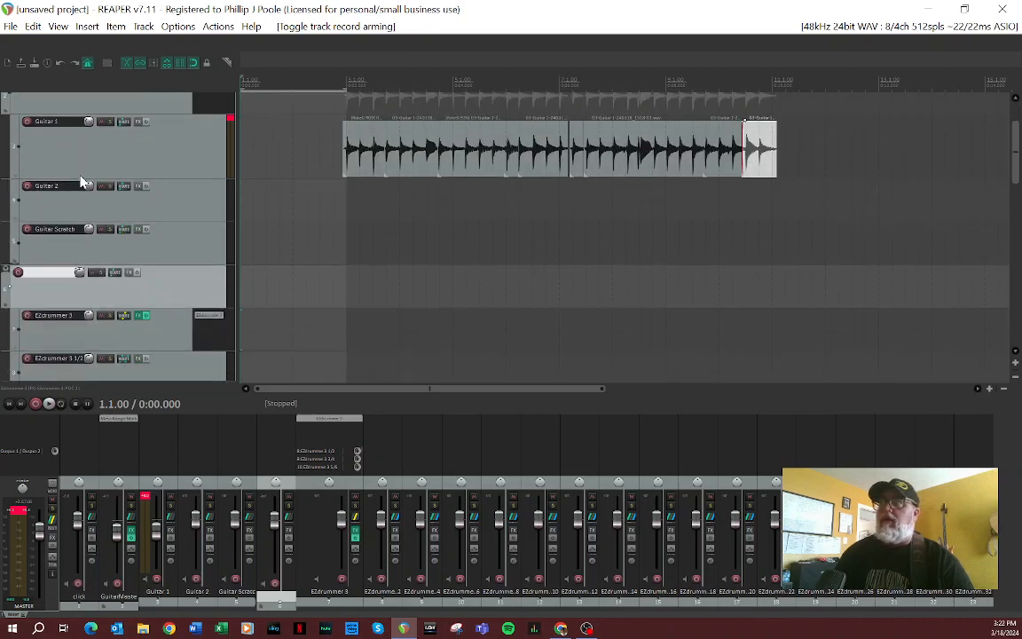
scroll(81, 182, up, 2)
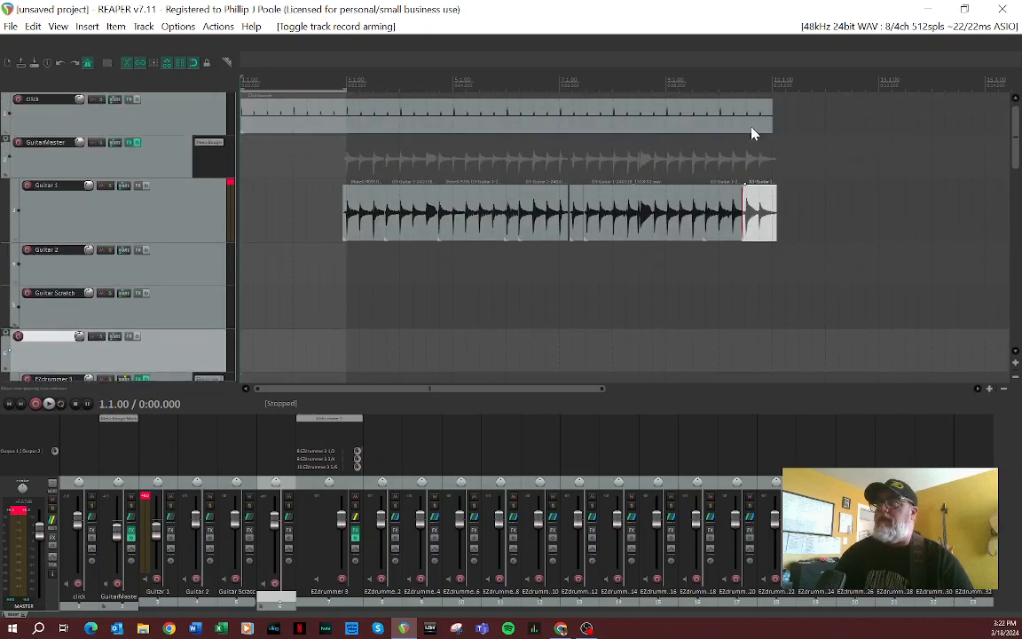
drag(772, 119, 346, 119)
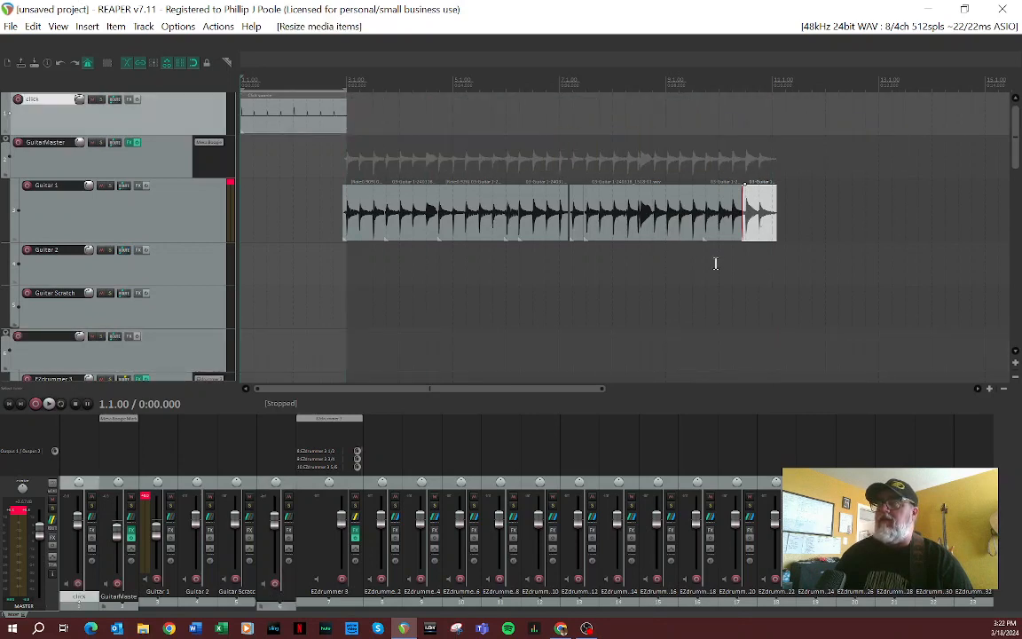
Step: Open the EZdrummer 3 plug-in window from its track and place it over the arrangement
scroll(348, 323, down, 2)
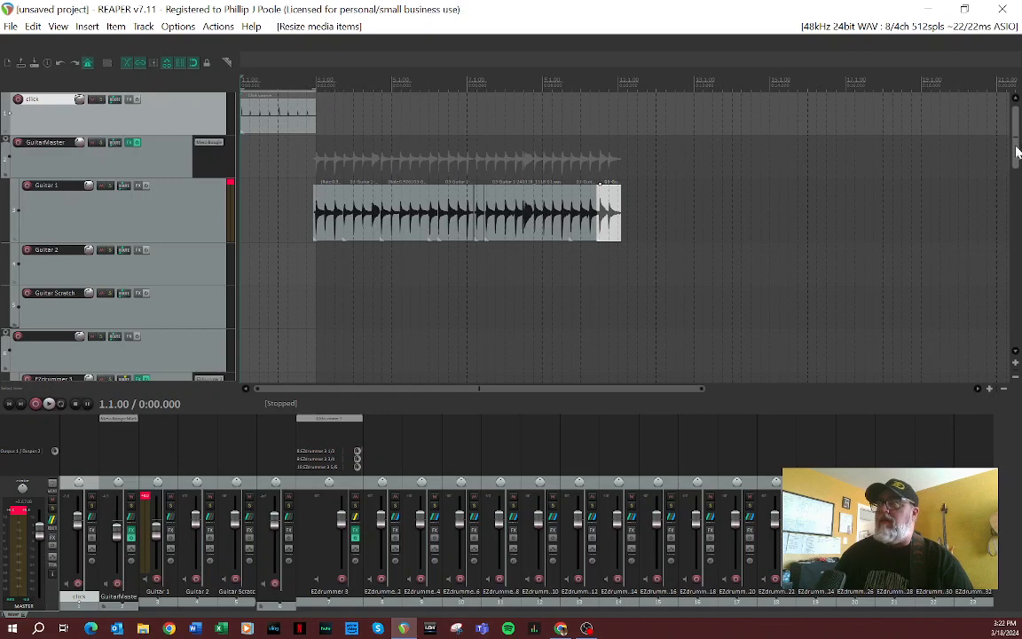
scroll(1018, 164, down, 1)
scroll(1017, 164, down, 3)
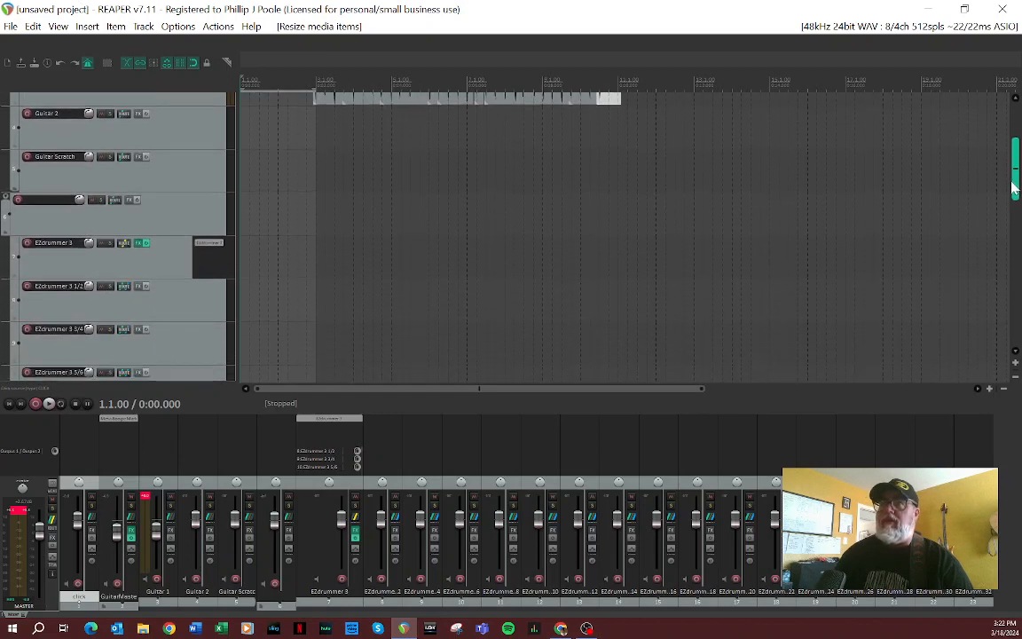
click(328, 418)
drag(273, 39, 603, 64)
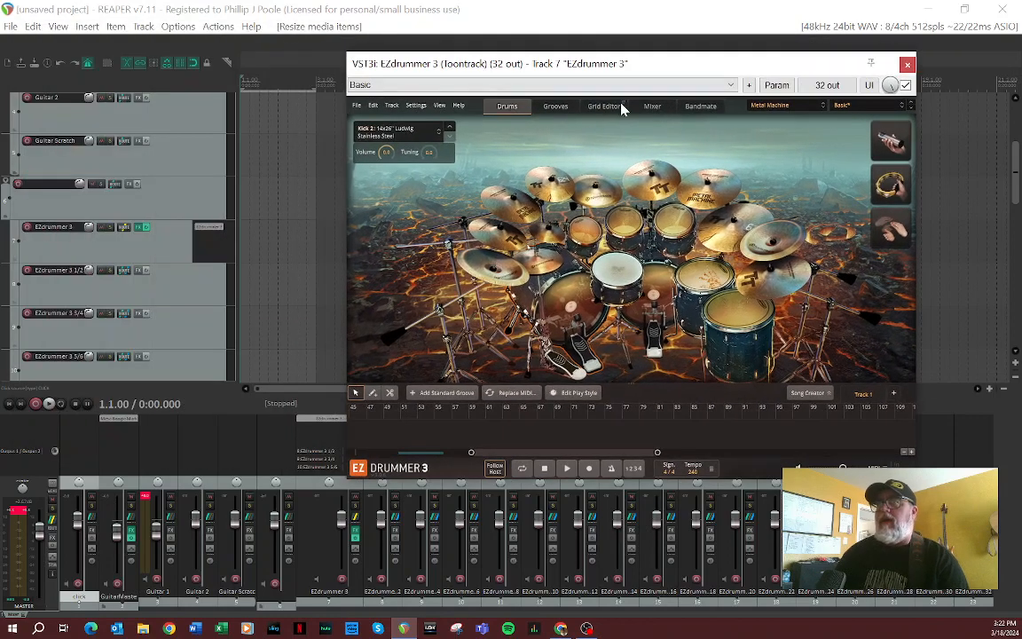
Step: Enable repeat and extend the end of the time selection to 11.1.00, moving the EZdrummer 3 window aside and back
click(60, 404)
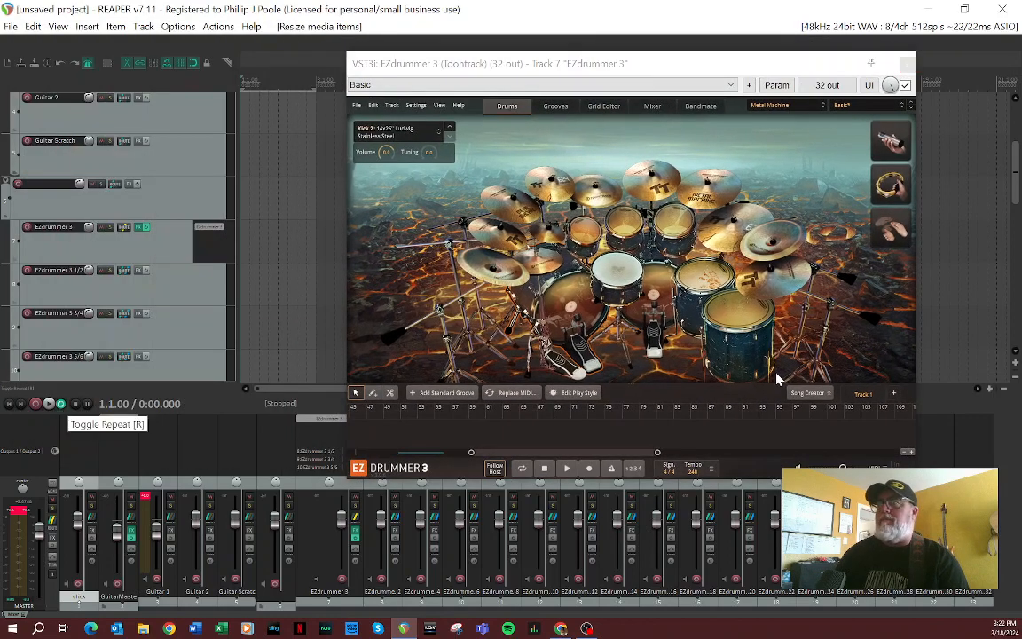
scroll(967, 195, up, 4)
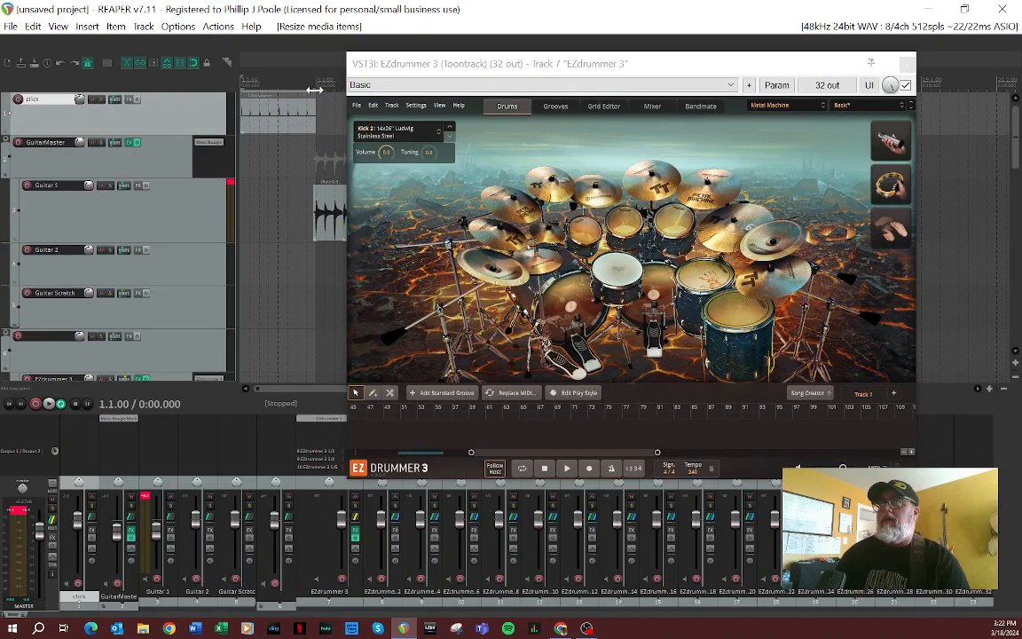
drag(315, 90, 466, 79)
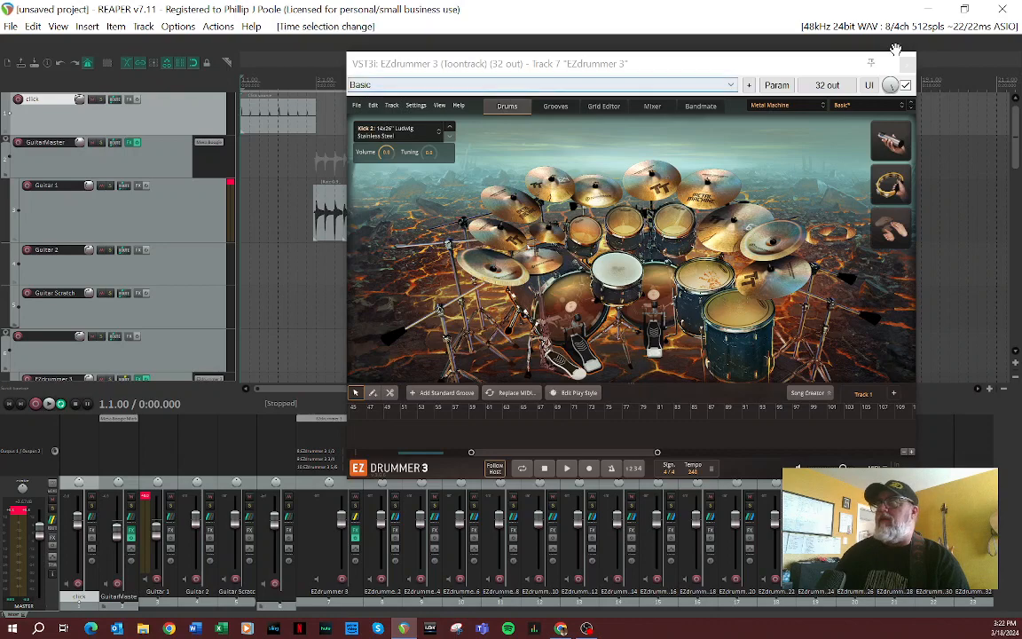
click(830, 64)
drag(831, 66, 772, 262)
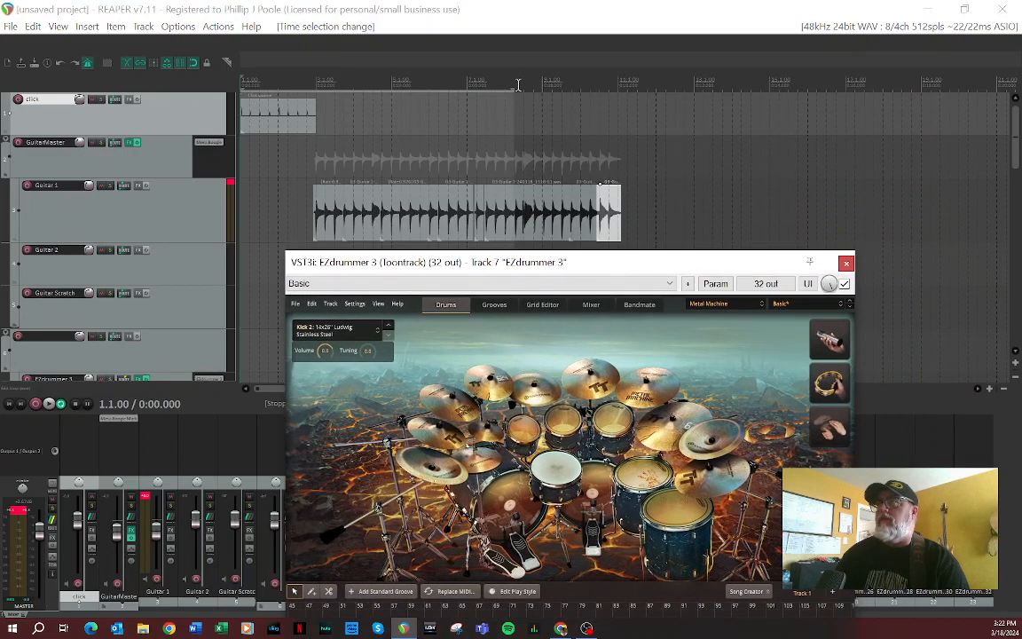
drag(519, 85, 617, 90)
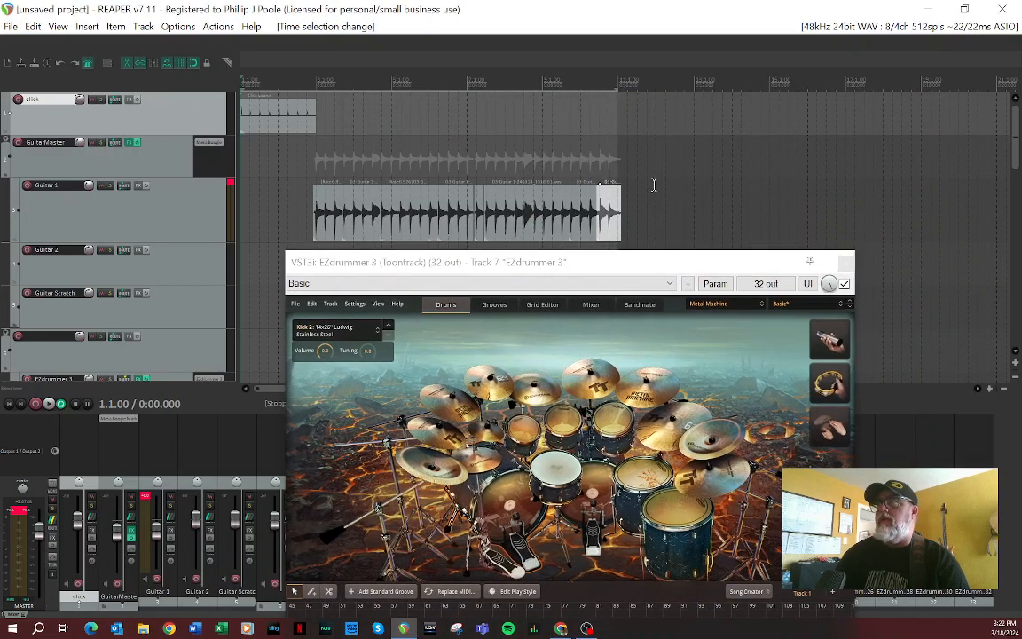
drag(625, 263, 652, 85)
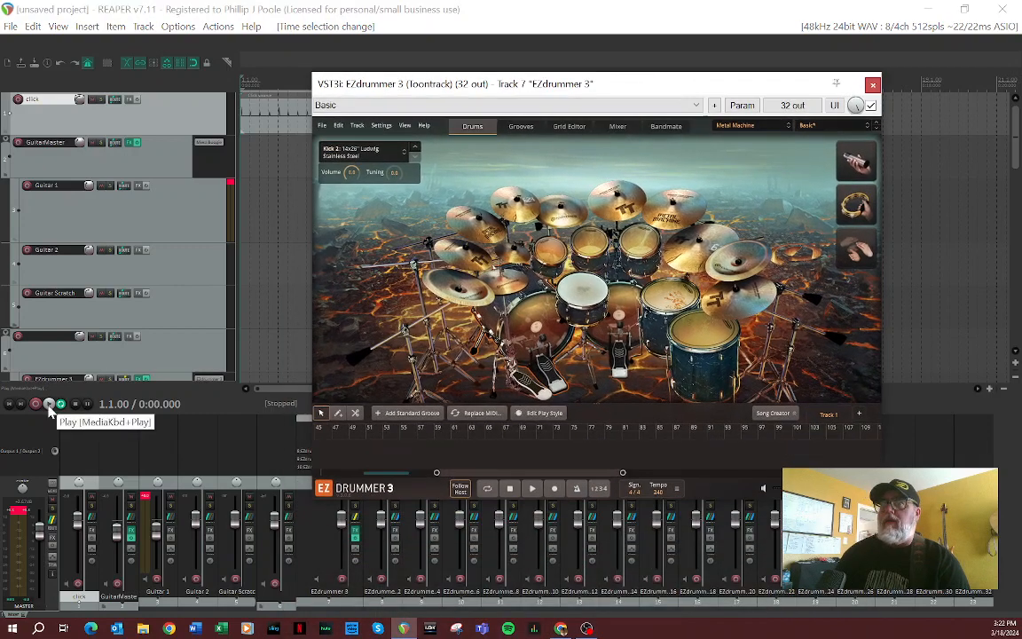
Step: Play the looped guitar section from the project start with the EZdrummer 3 window kept open
click(10, 405)
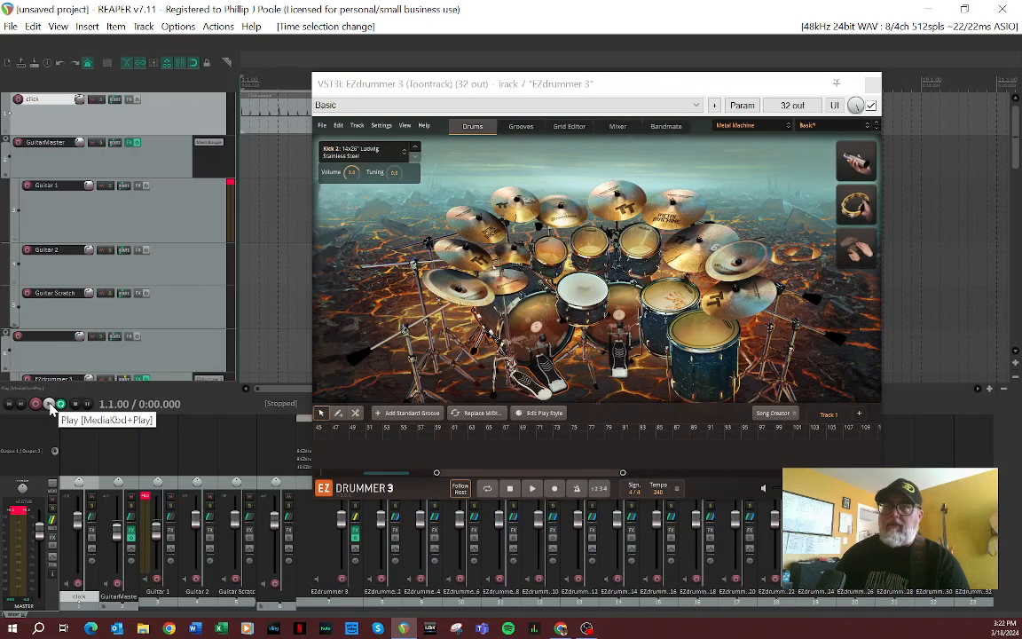
click(49, 405)
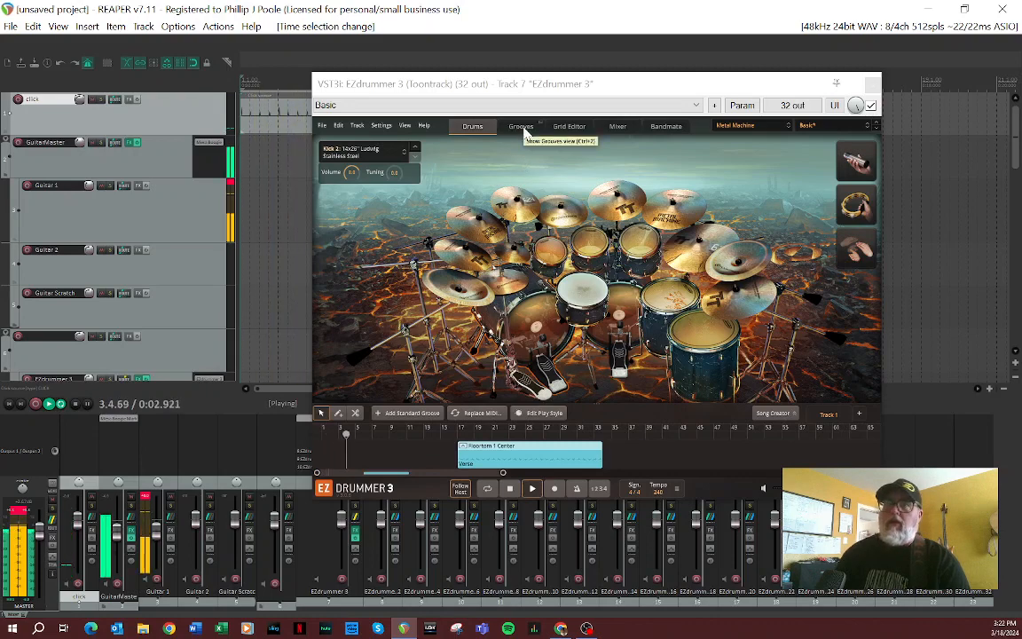
drag(495, 83, 481, 62)
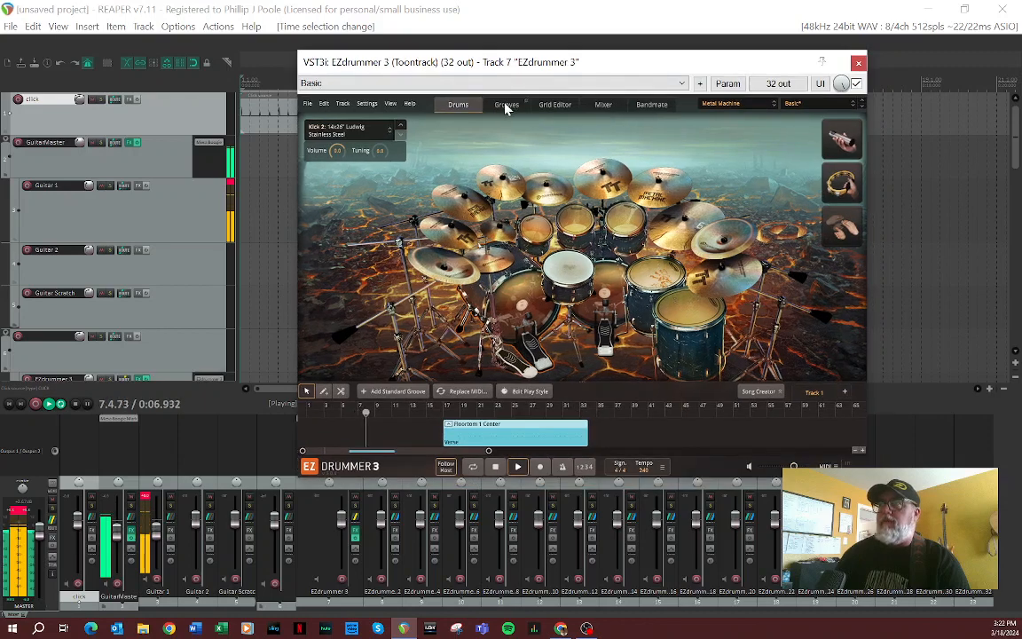
Step: Preview the Verse 02 groove of The Races 80 BPM from the EZX Rock! library's Midtempo Straight 4/4 grooves
click(506, 104)
scroll(353, 315, down, 3)
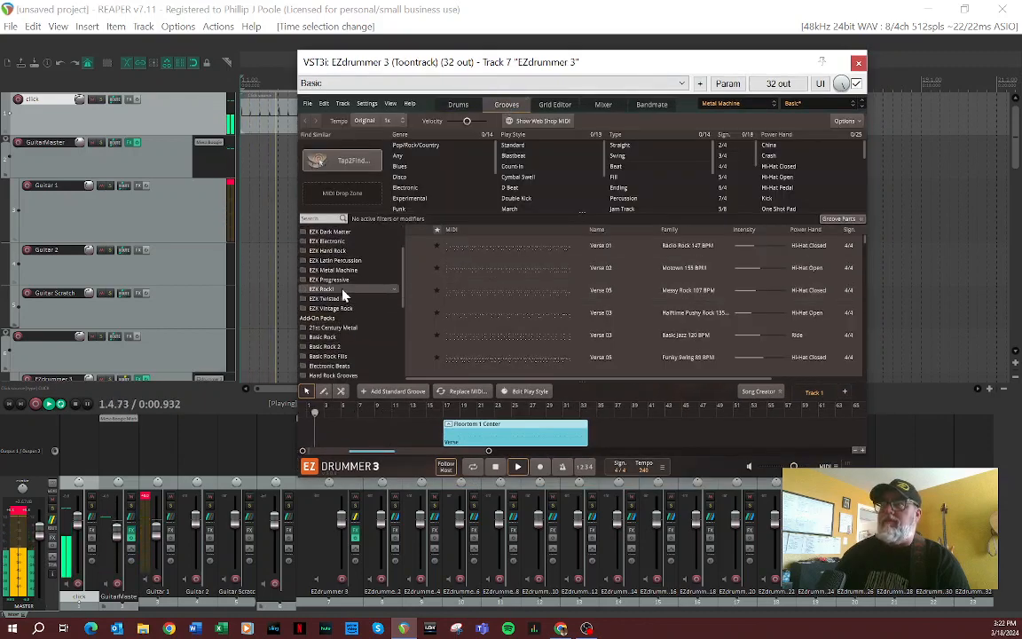
click(344, 291)
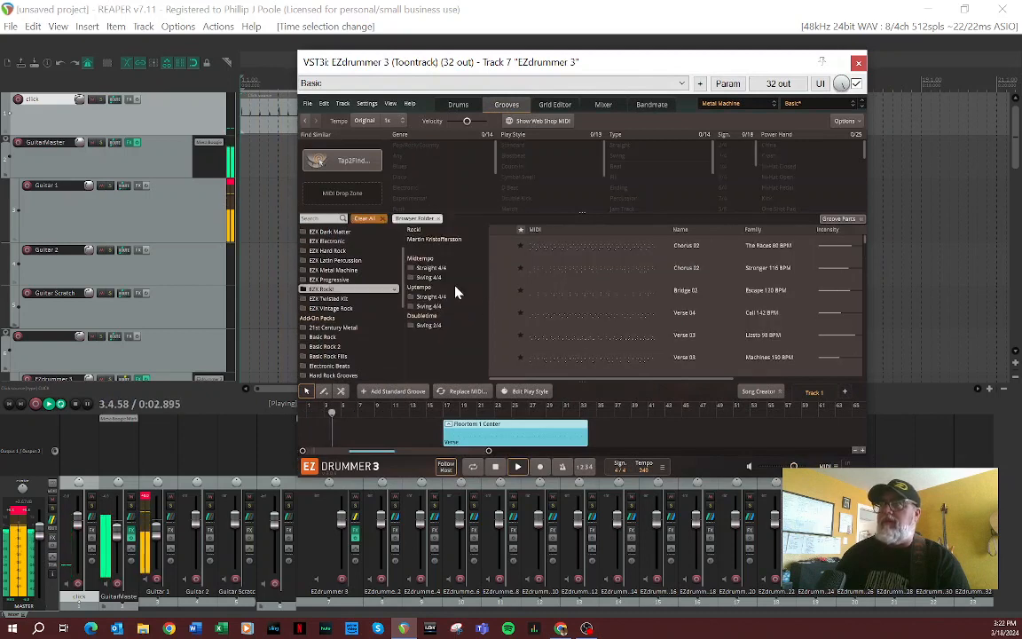
click(452, 267)
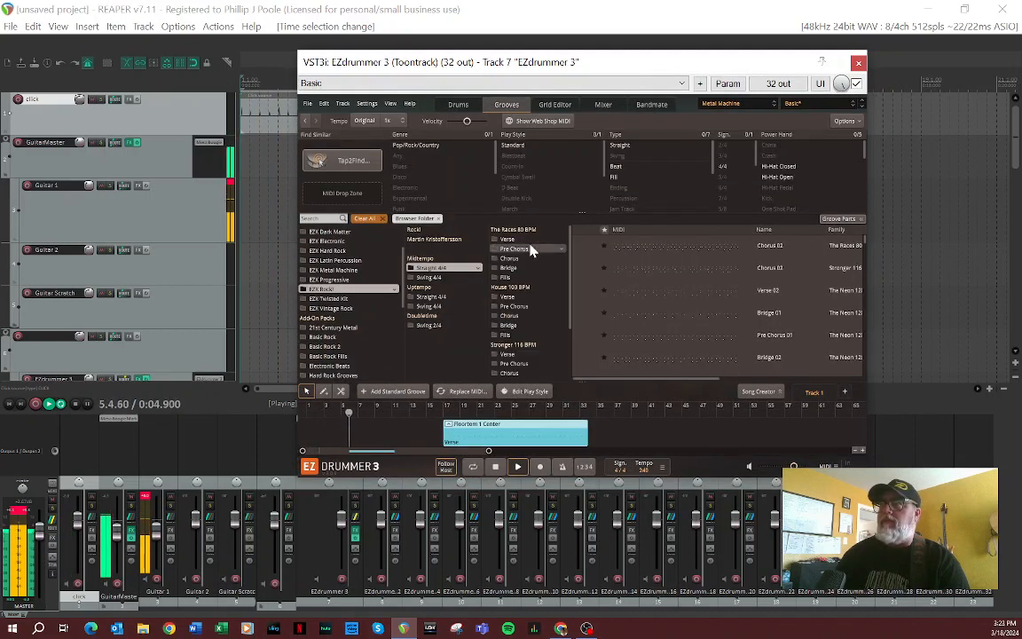
click(507, 239)
click(583, 269)
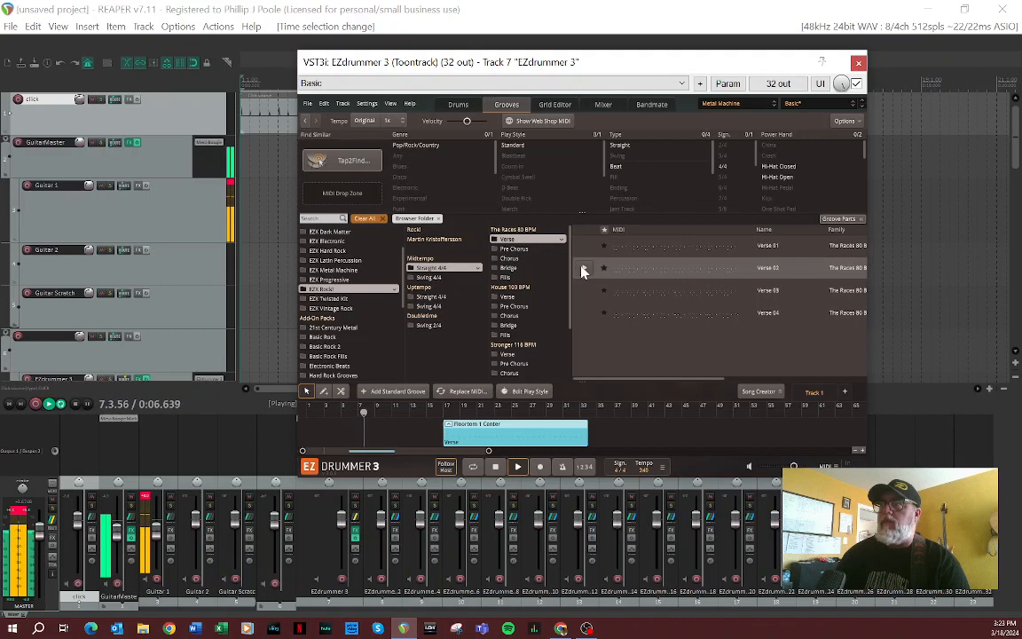
click(582, 269)
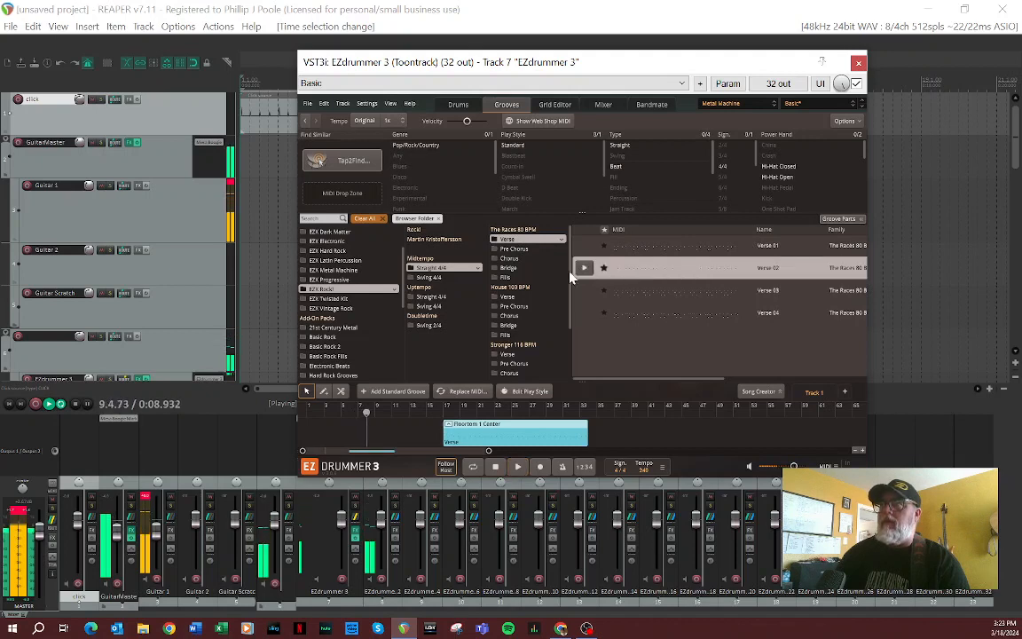
Step: Preview the Verse 02 and Fills 07 grooves from EZX Rock! Uptempo Straight 4/4 against the guitar loop
click(429, 298)
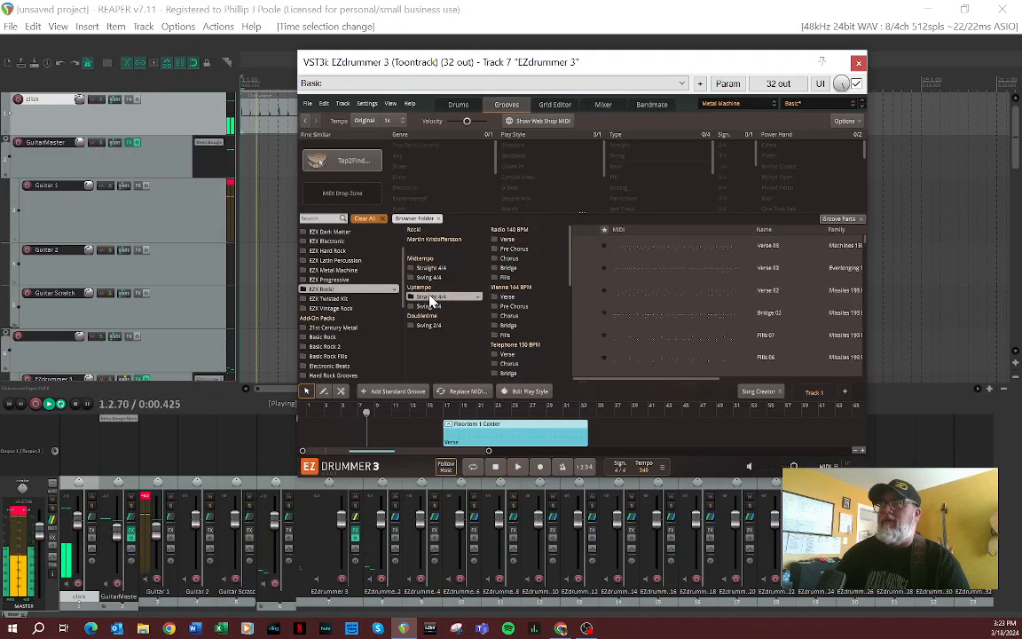
click(583, 269)
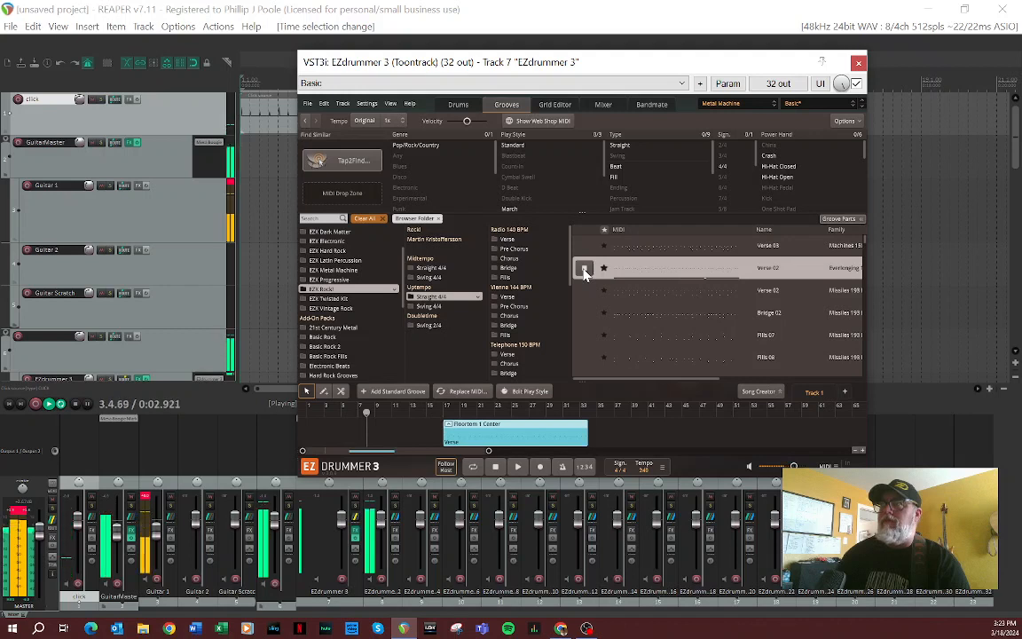
click(584, 336)
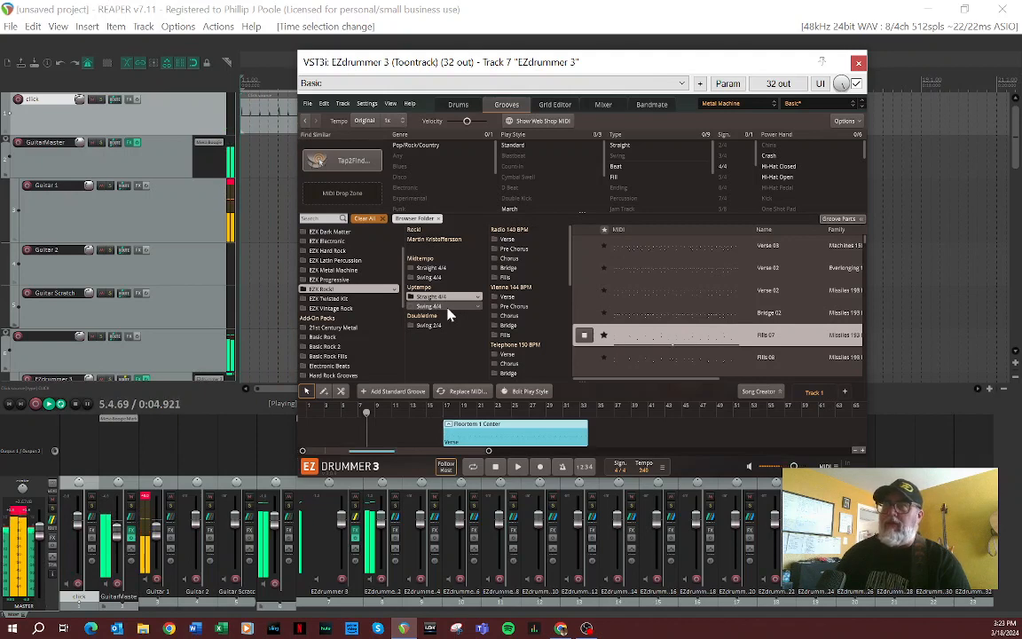
Step: Preview the Chorus 03 and Chorus 01 grooves of Call 142 BPM from EZX Rock! Uptempo Swing 4/4
click(448, 307)
click(584, 337)
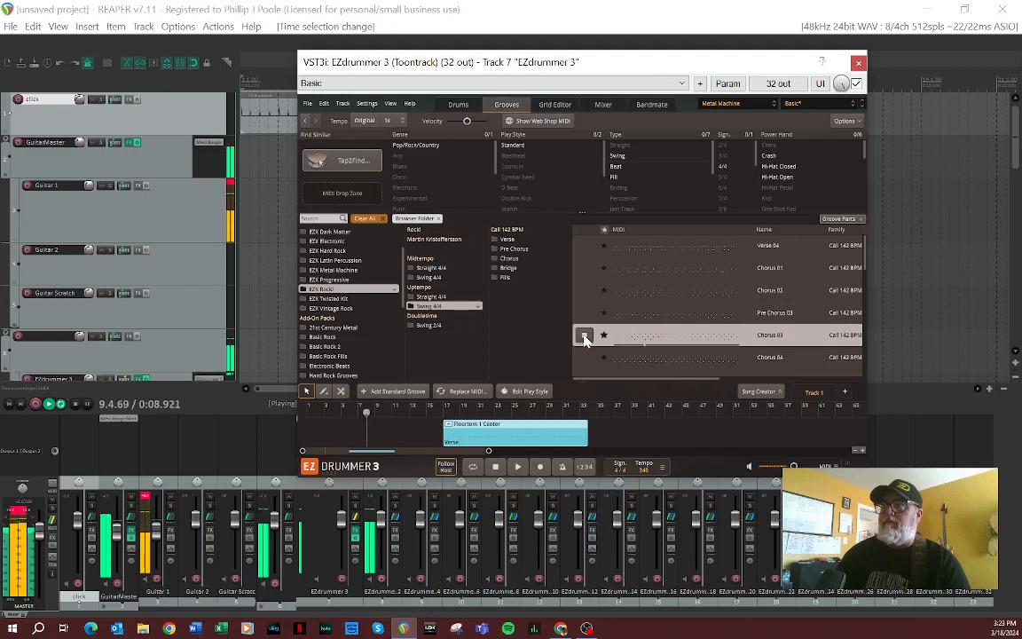
click(585, 269)
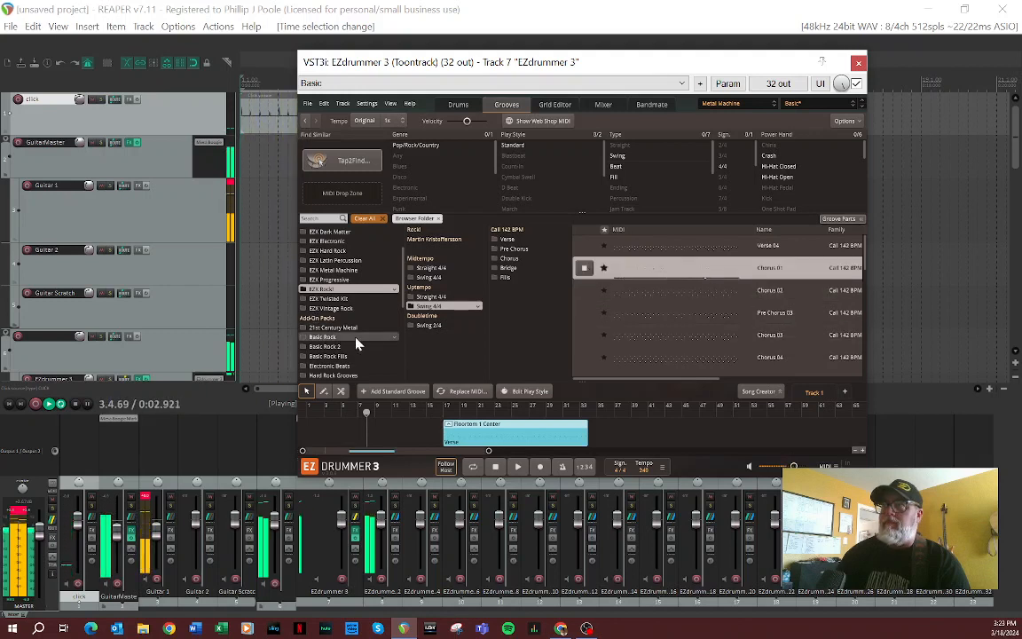
Step: Preview the Pre Chorus 02 groove of Arn Ume 116 BPM from Basic Rock's Midtempo Straight 4/4 grooves
scroll(358, 344, down, 3)
scroll(355, 341, up, 2)
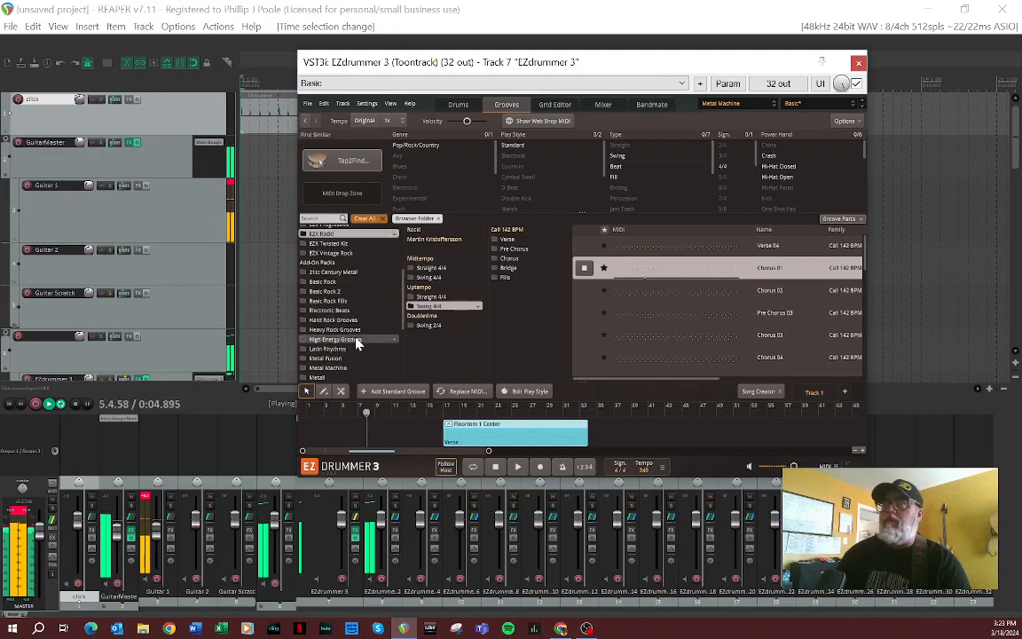
click(336, 282)
click(430, 286)
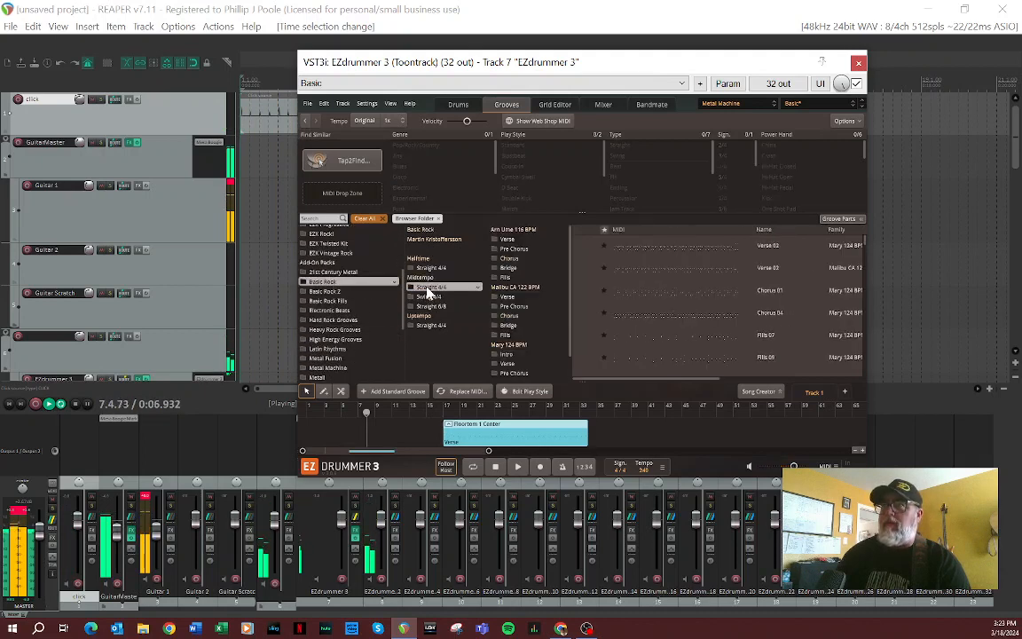
click(532, 249)
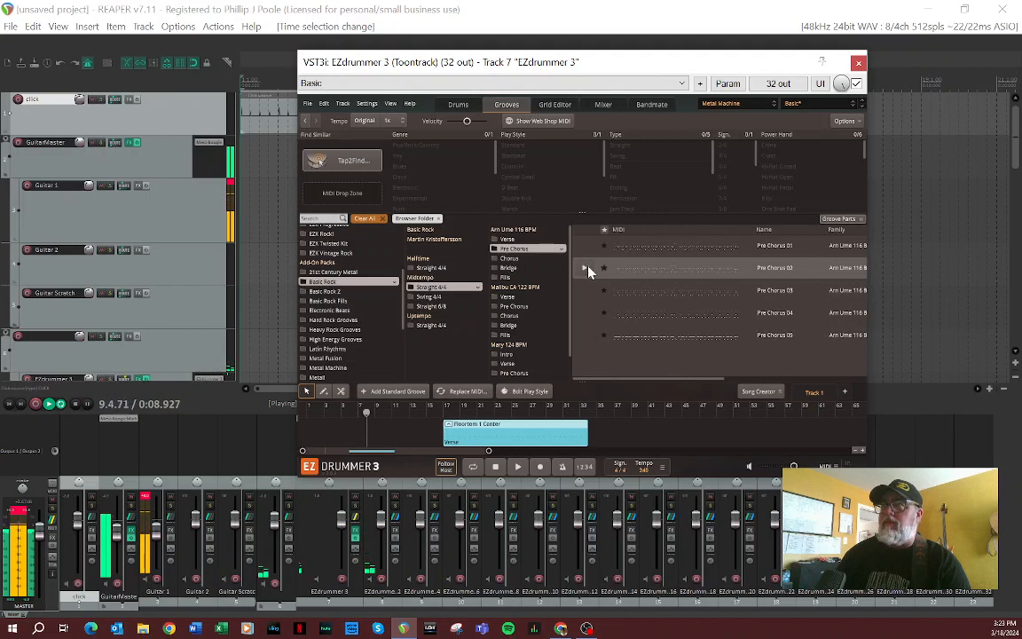
click(584, 270)
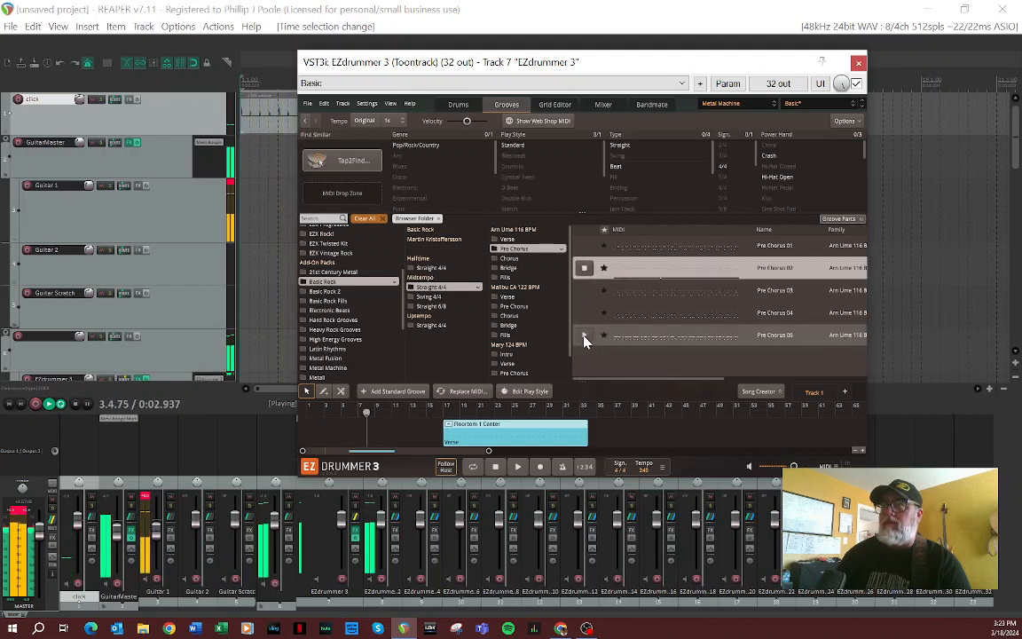
Step: Preview Human 100 BPM Verse 02 and El Fantastico 105 BPM Intro 02 from Metal Machine's Heavy Straight 4/4 grooves
click(342, 369)
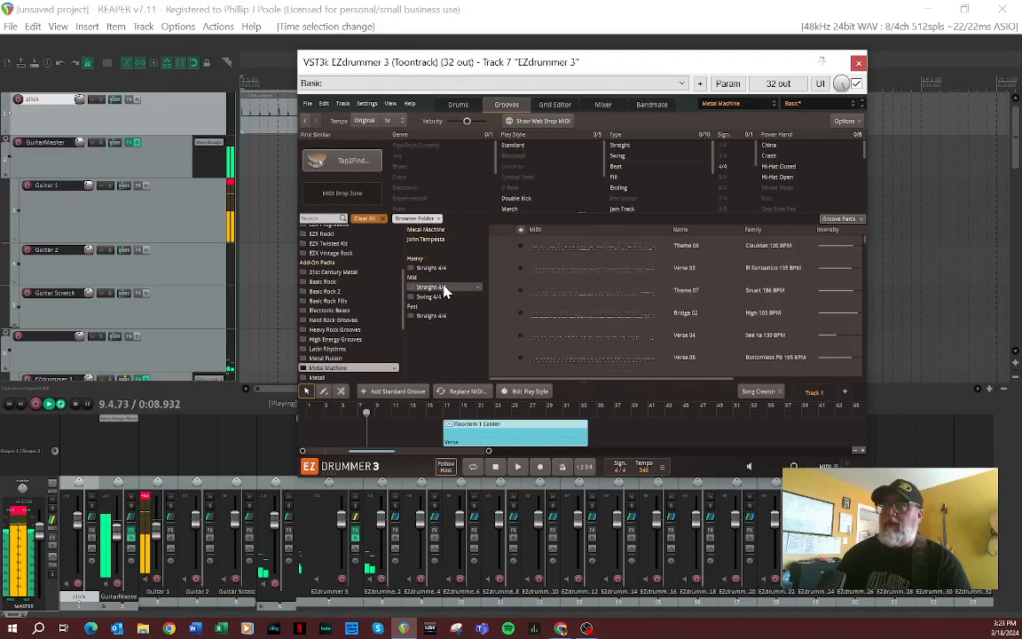
click(446, 269)
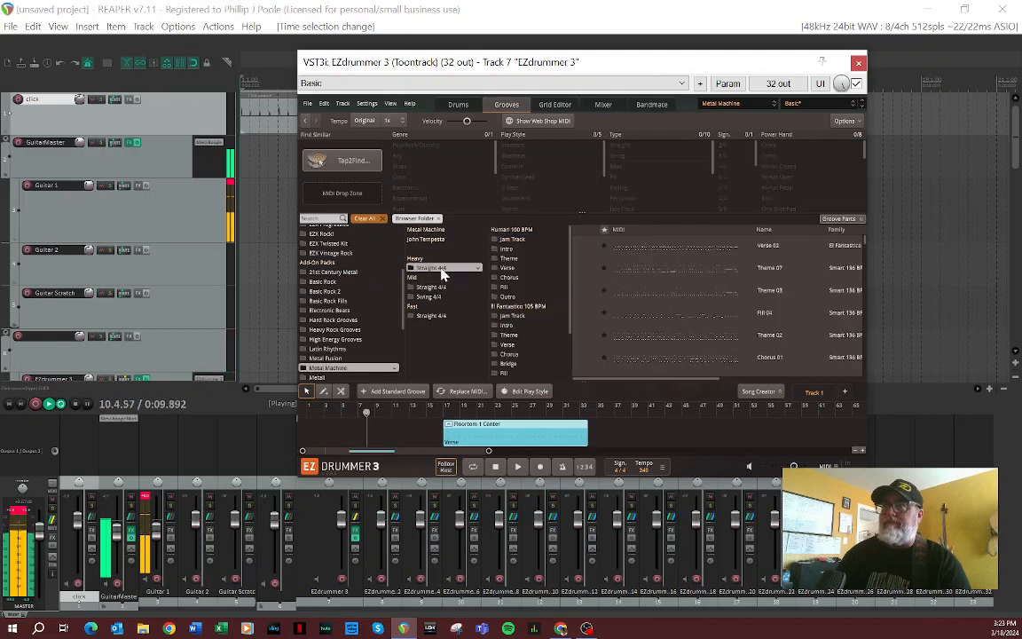
click(537, 248)
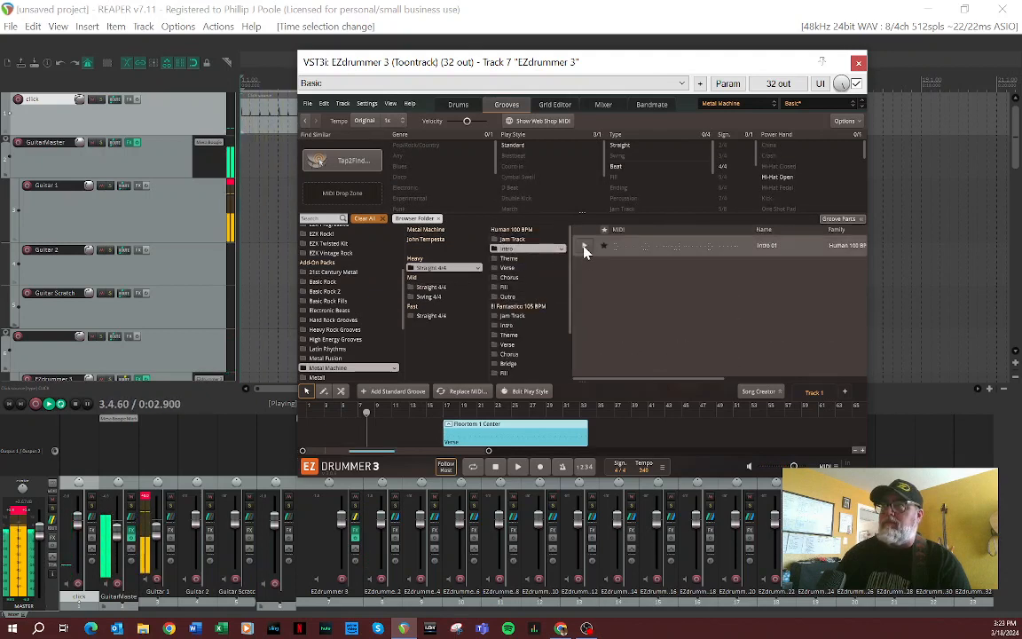
click(524, 267)
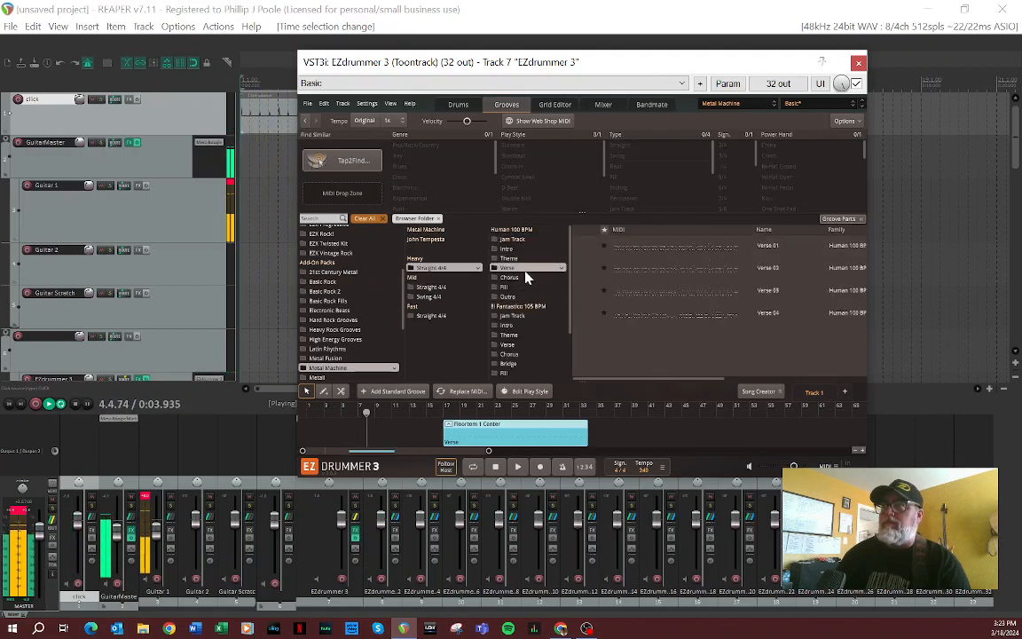
click(584, 269)
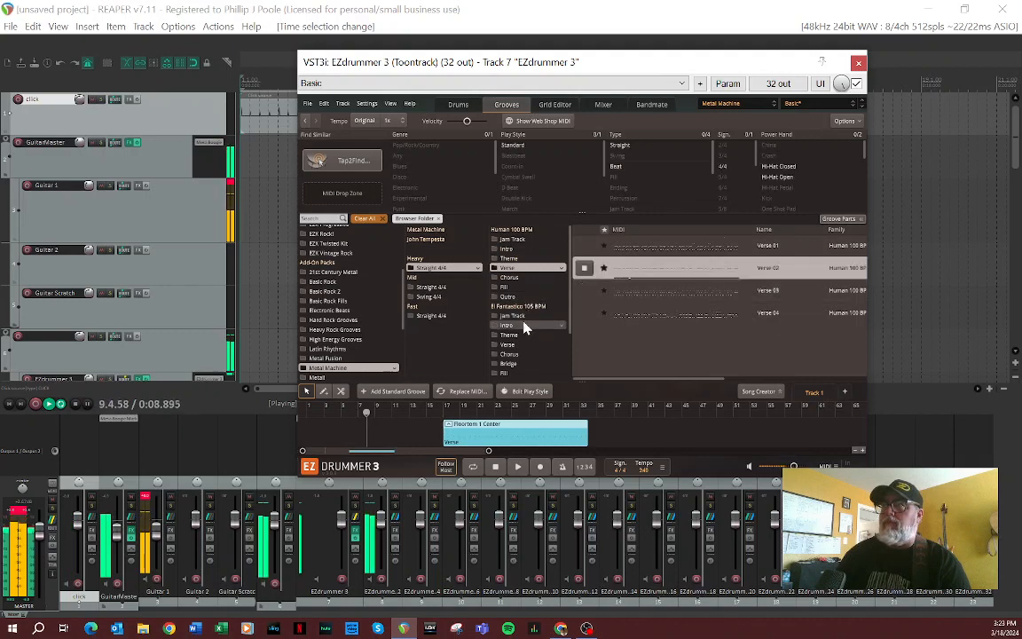
click(523, 326)
click(584, 268)
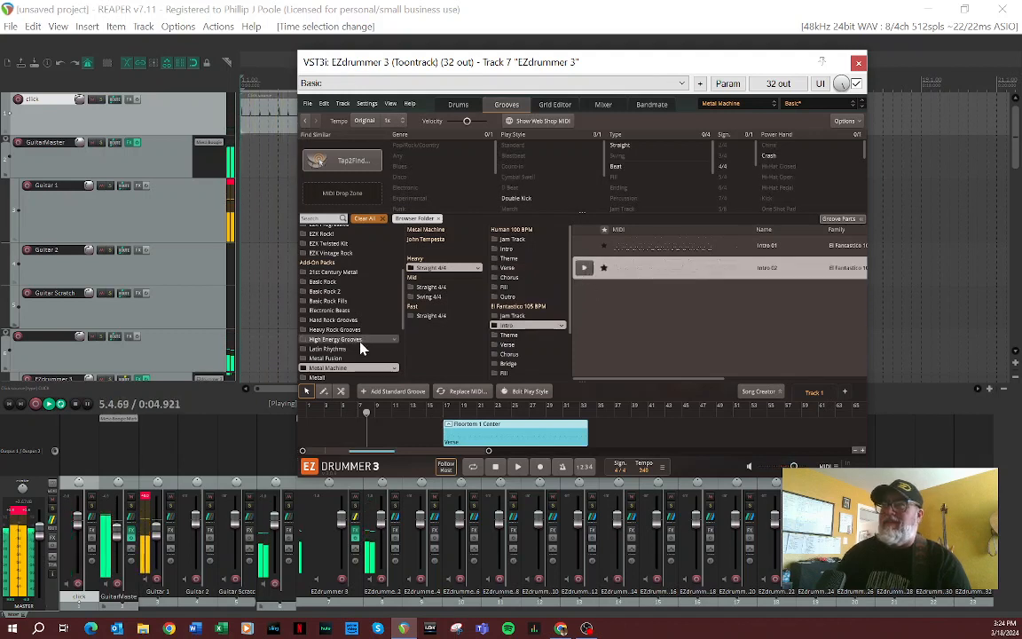
Step: Preview the Verse 01 groove of Asphyxiation 78 BPM from the Metal! library and set the groove tempo to 1/2x
scroll(359, 347, down, 1)
scroll(360, 347, down, 3)
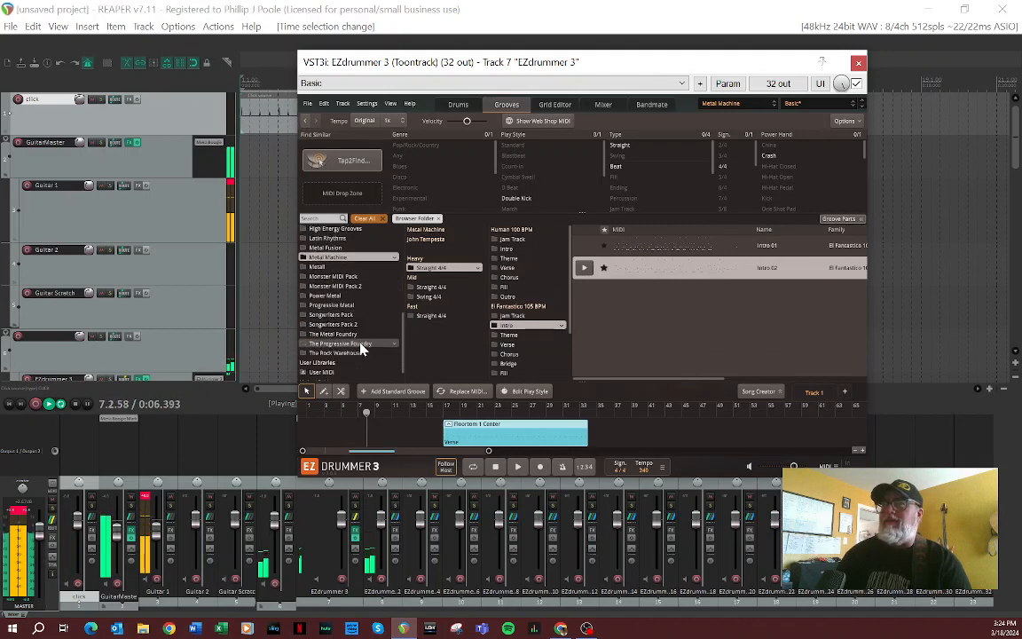
click(342, 266)
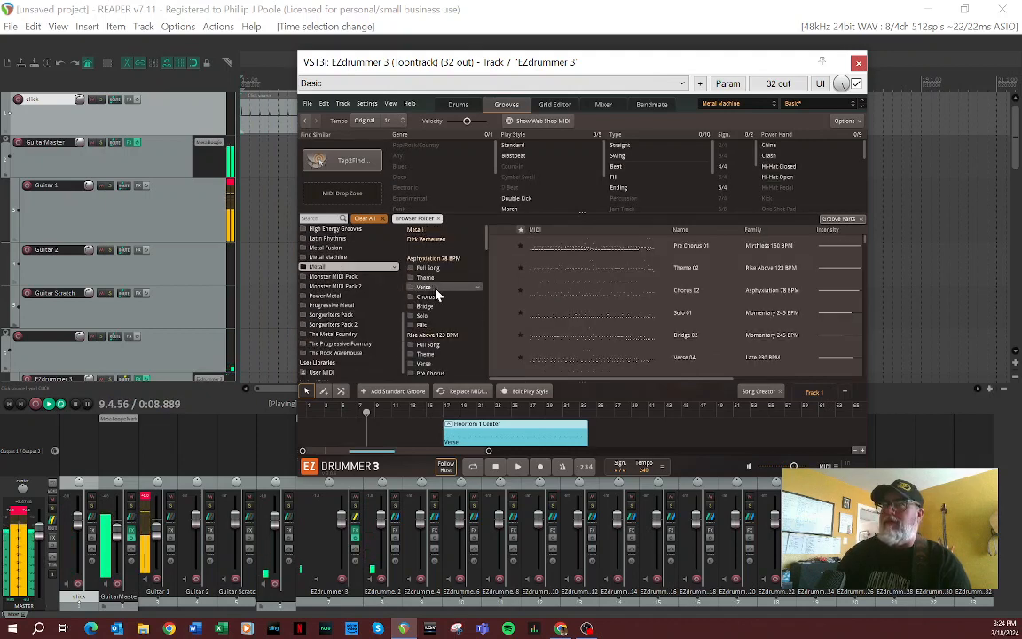
click(435, 288)
click(502, 246)
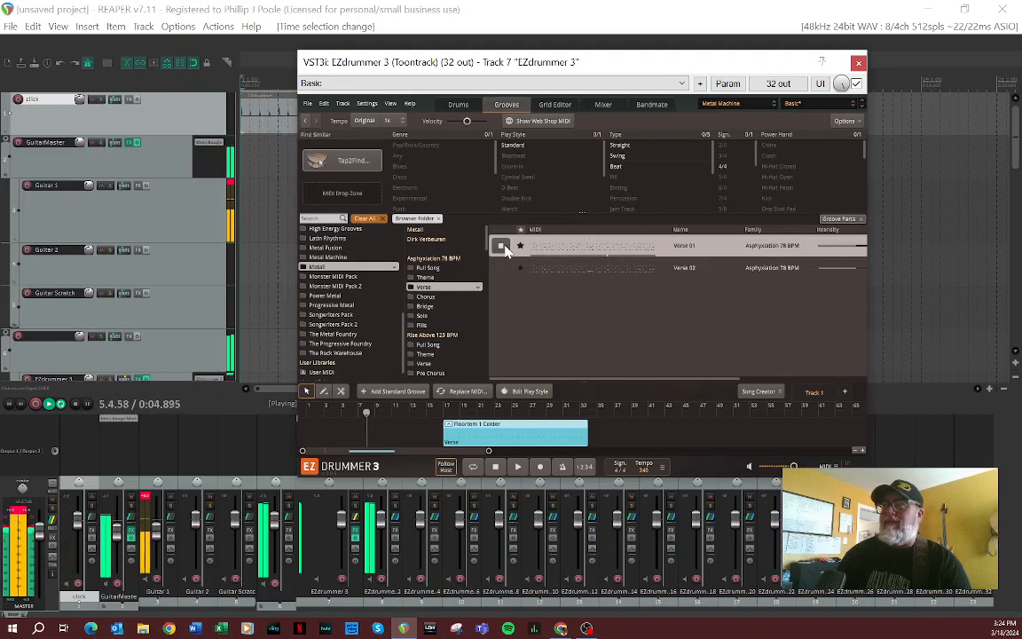
click(394, 121)
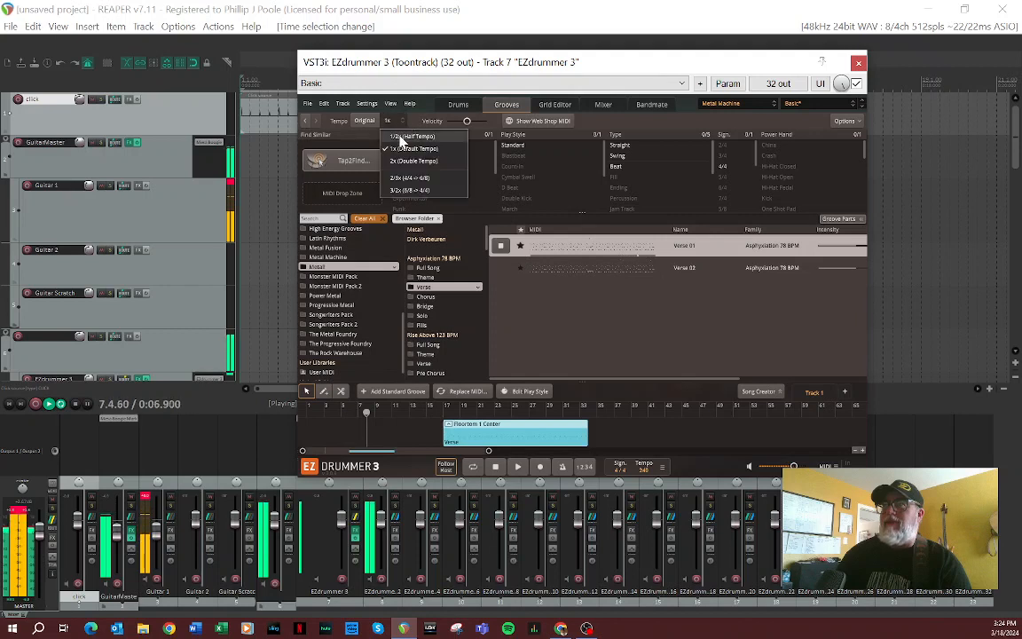
click(410, 144)
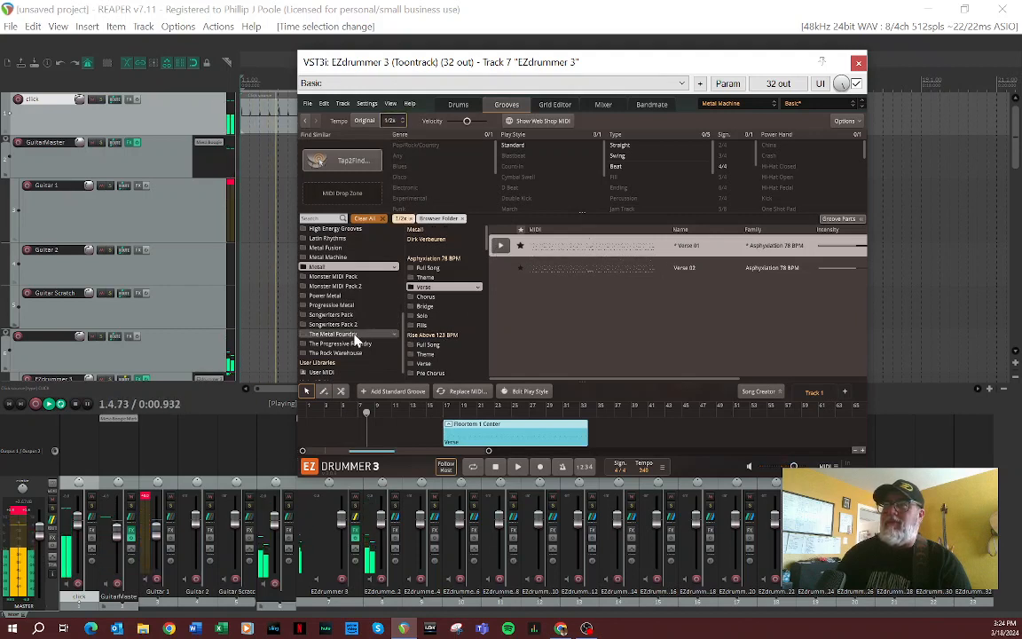
Step: Preview Hats Open Variations 01 of Song 01 160 BPM from The Metal Foundry's Gene Hoglan Straight 4/4 grooves
click(358, 338)
click(448, 279)
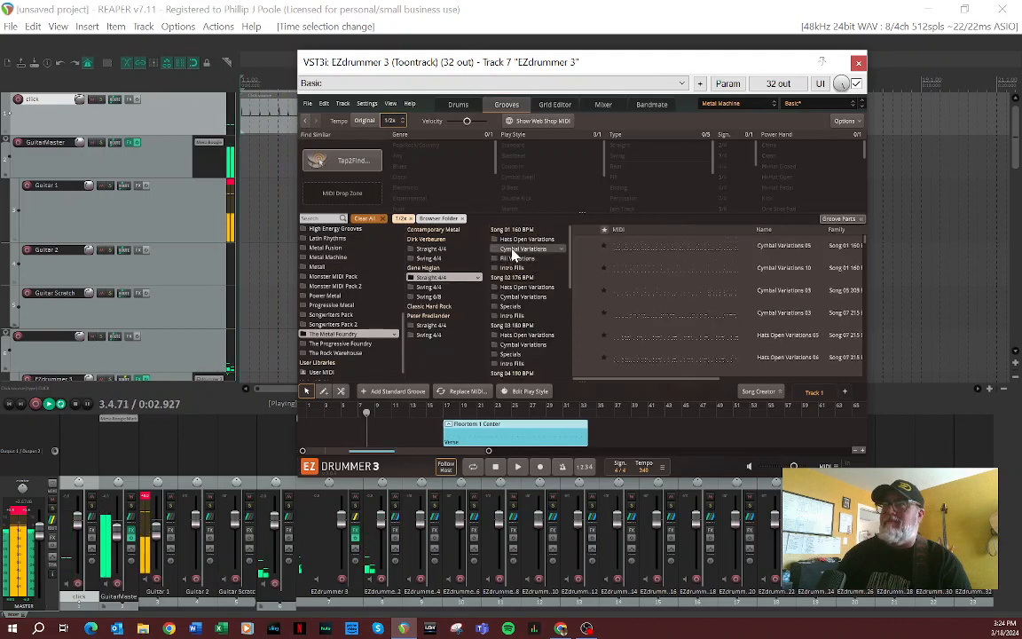
click(526, 239)
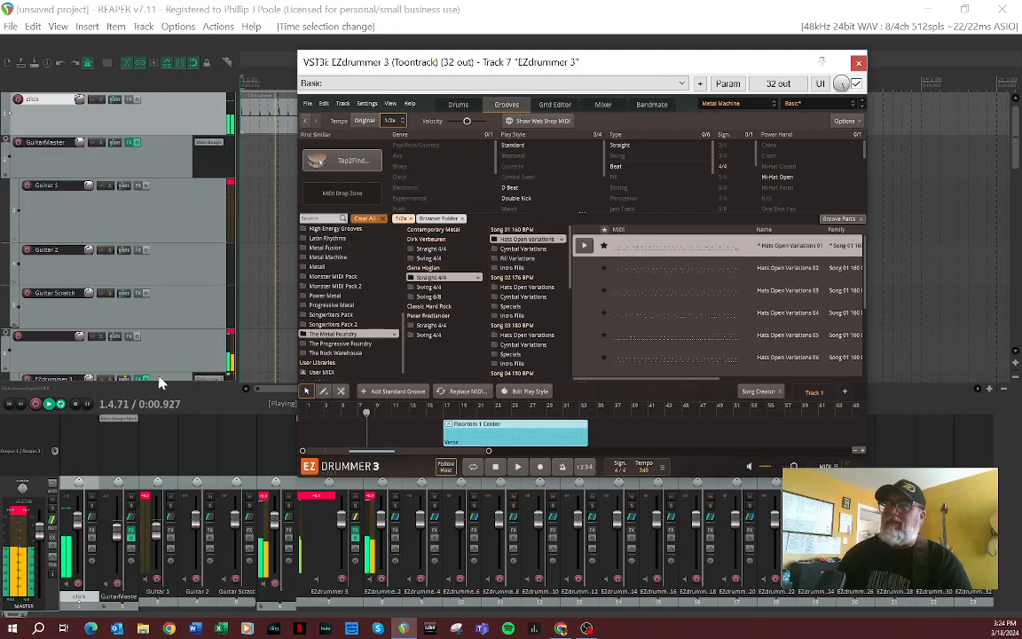
Step: Stop playback and insert the Hats Open Variations 01 groove on the Guitar 2 track, starting at measure 3
click(77, 406)
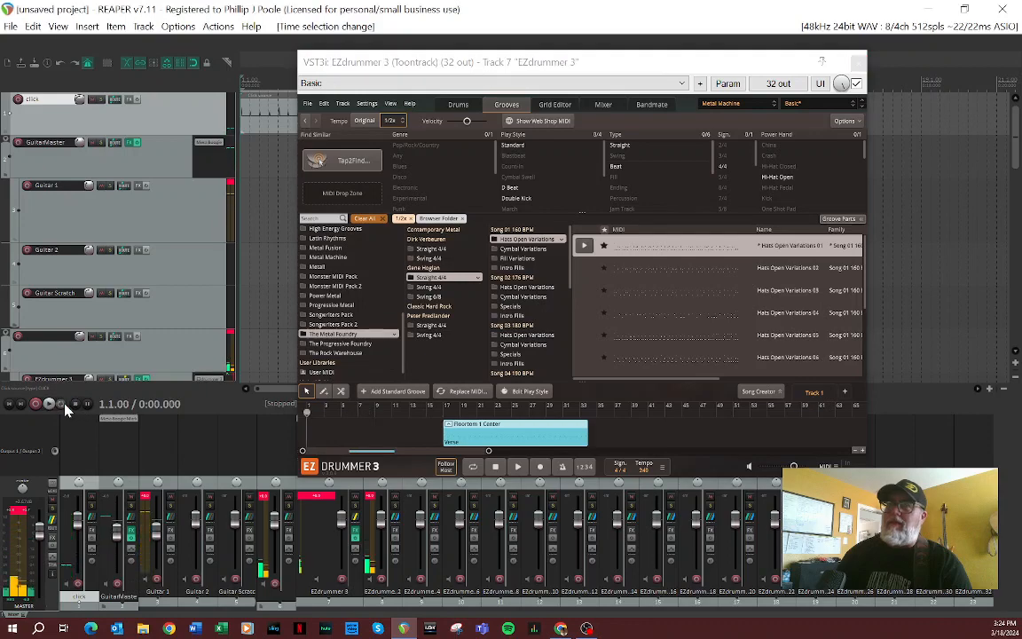
drag(587, 69, 854, 126)
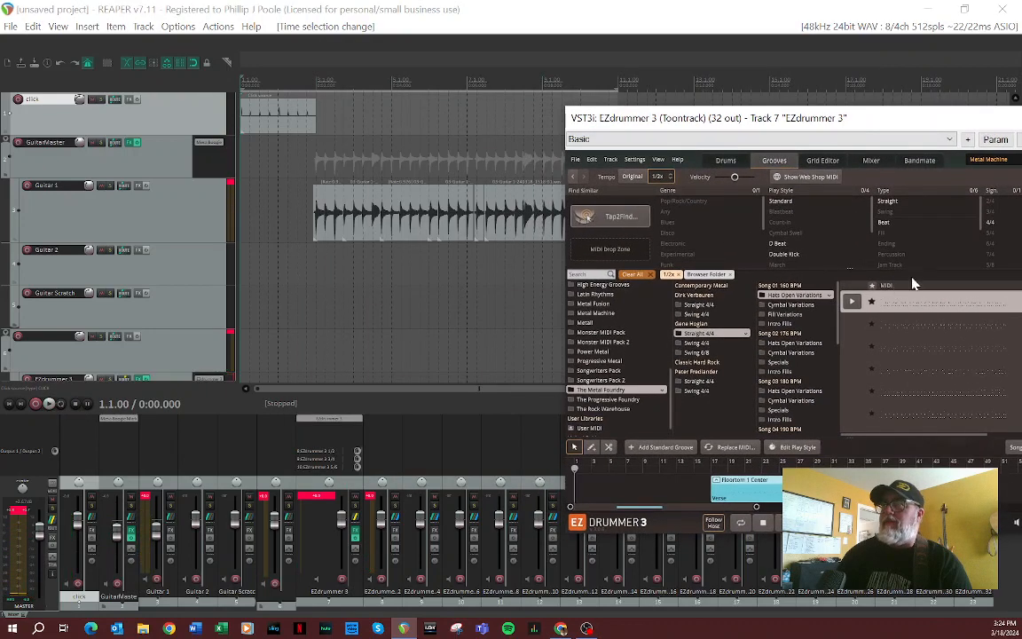
drag(918, 308, 319, 281)
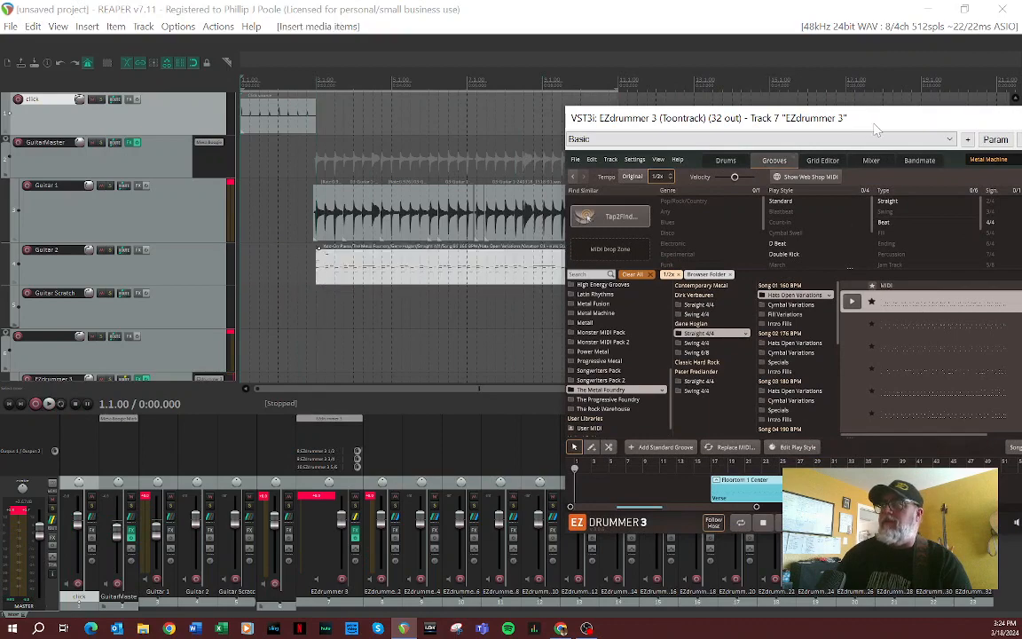
Step: Remove the Floortom 1 Center groove from EZdrummer 3's internal song track and close the plugin window
drag(876, 130, 498, 98)
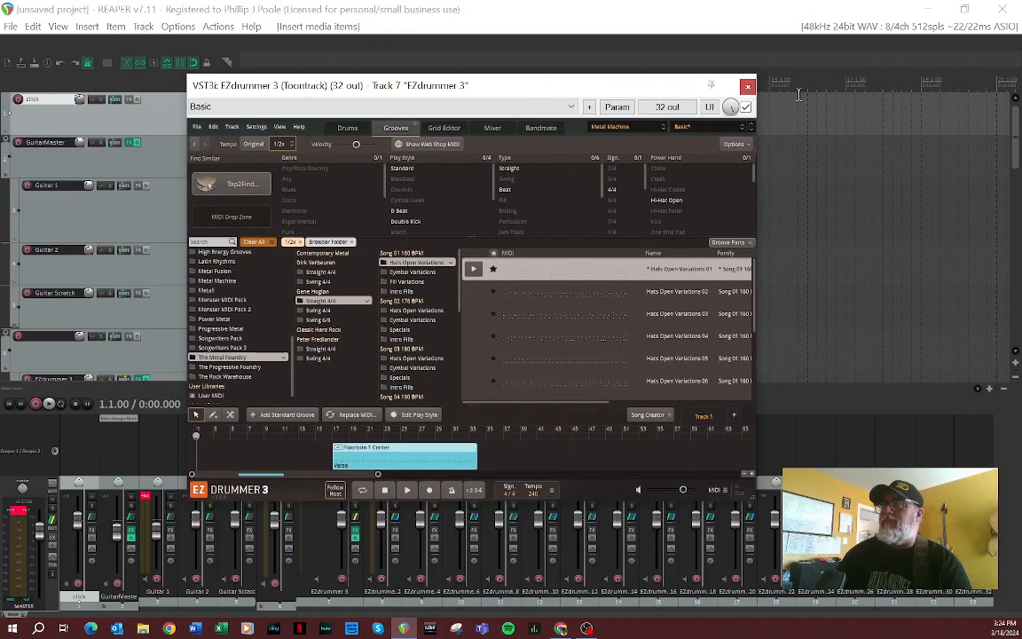
right_click(422, 461)
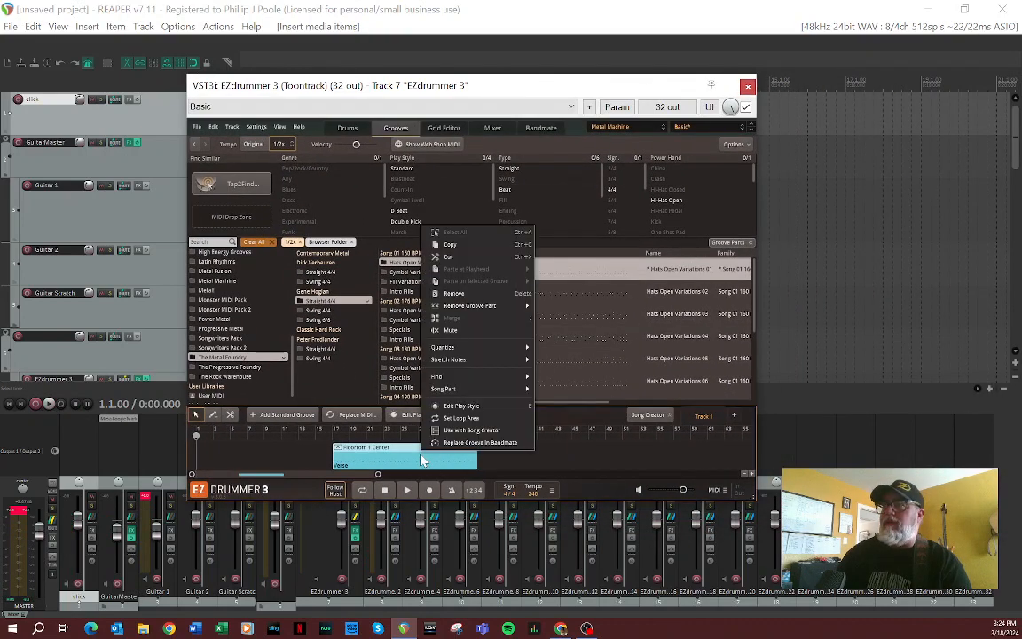
click(477, 294)
click(748, 86)
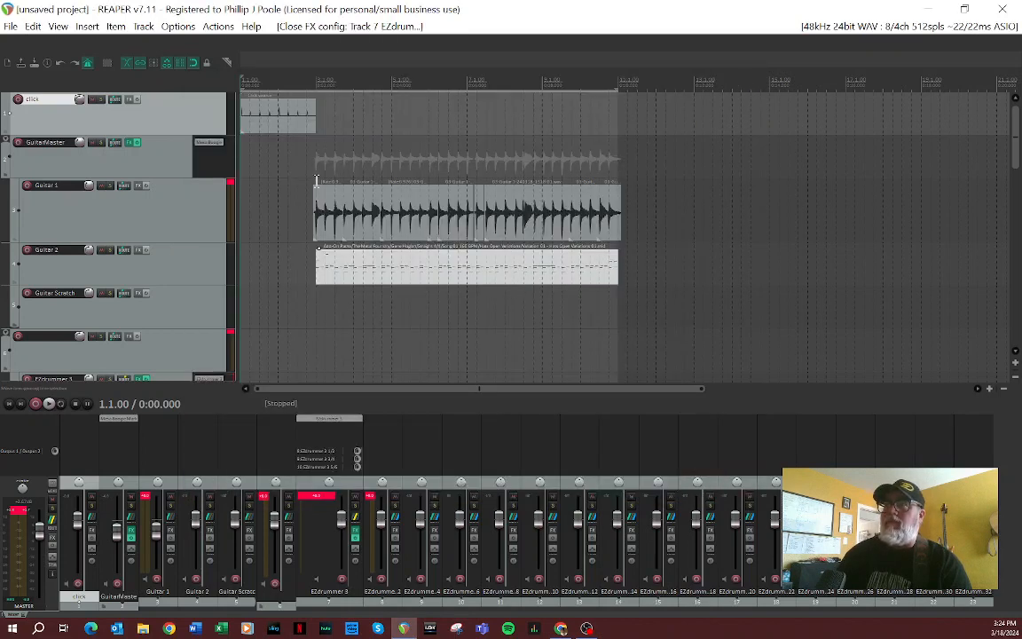
Step: Test playback of the inserted groove and move its MIDI item from Guitar 2 to the EZdrummer 3 track
click(49, 405)
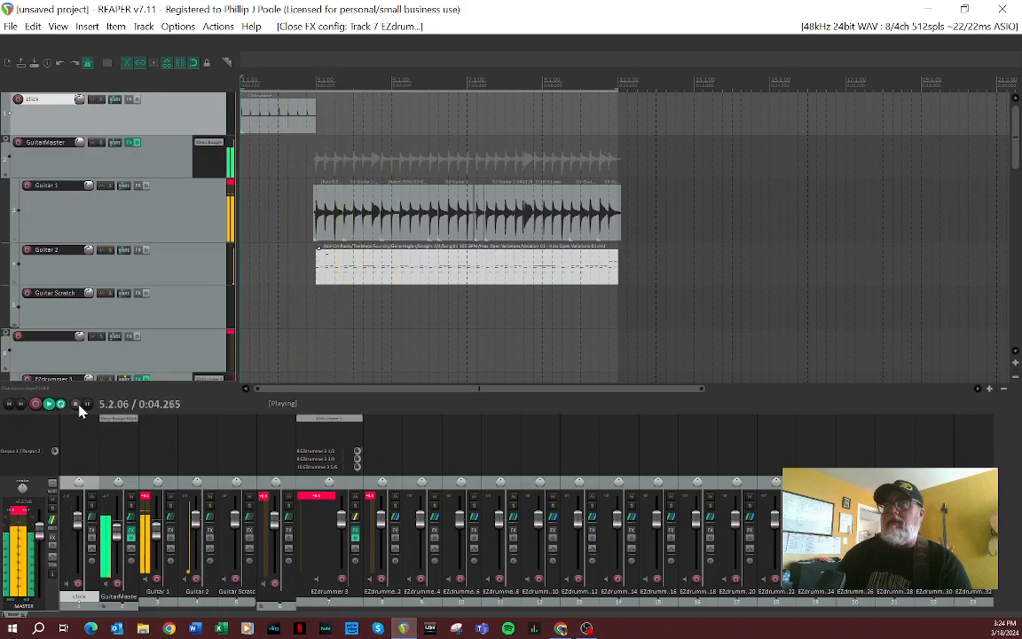
click(76, 405)
drag(383, 283, 376, 370)
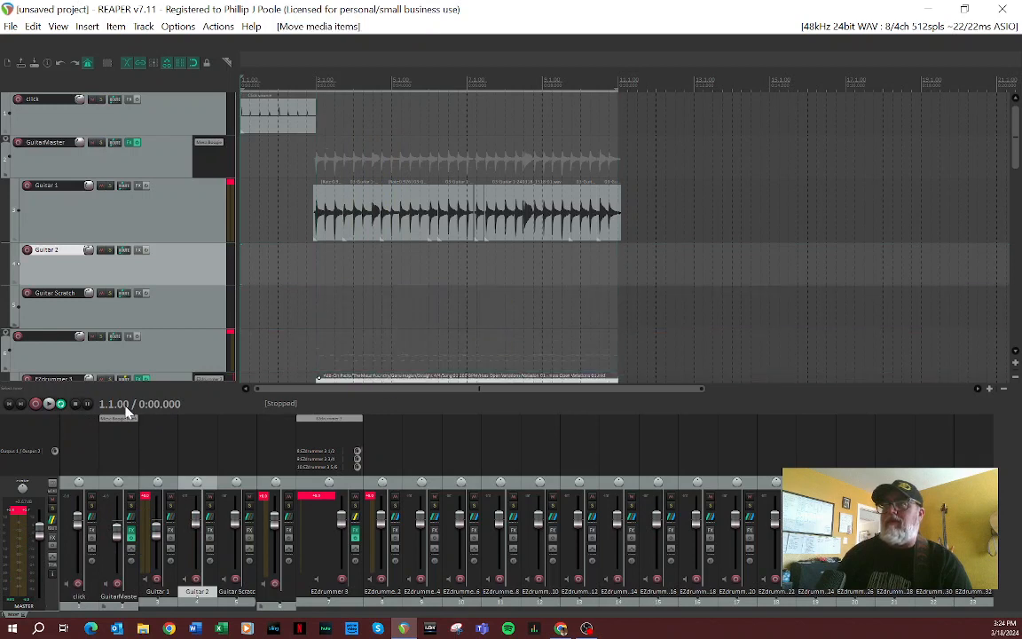
Step: Play the project from the start to check the drum groove against the guitar, and turn off repeat
click(50, 405)
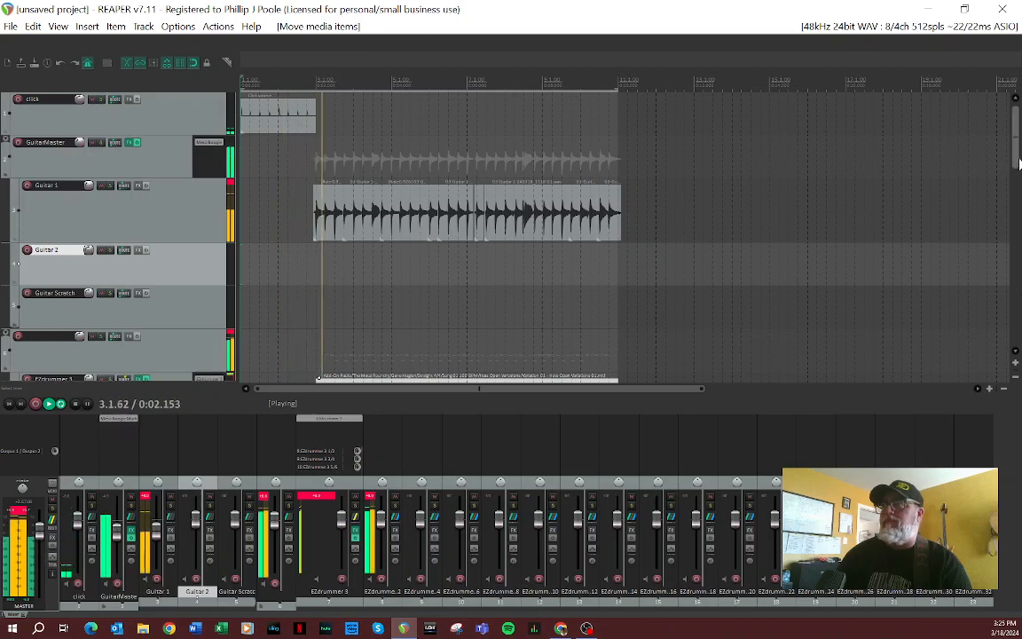
scroll(1016, 182, down, 3)
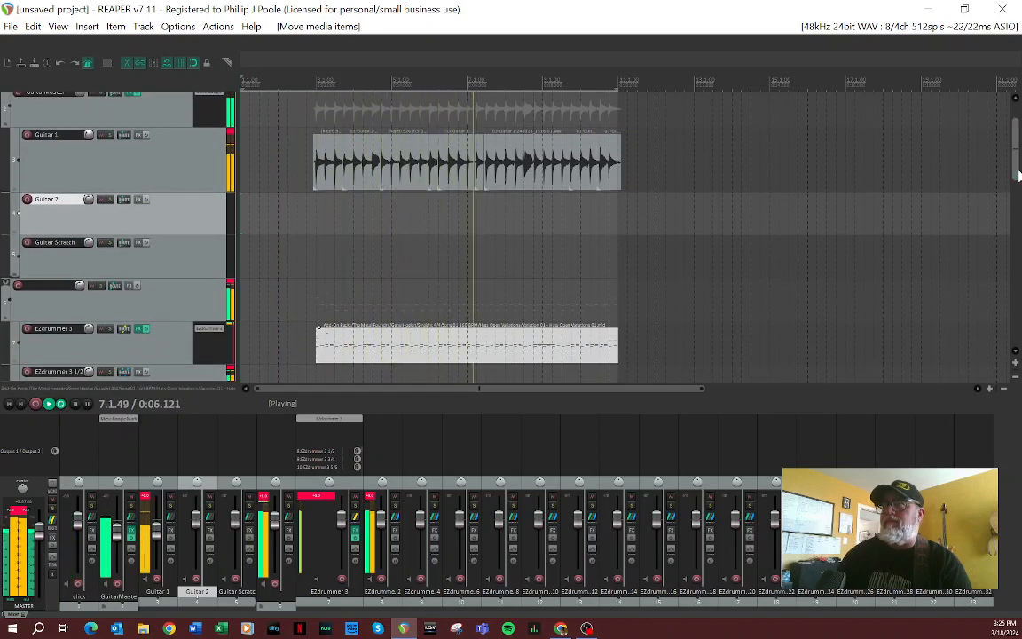
click(76, 408)
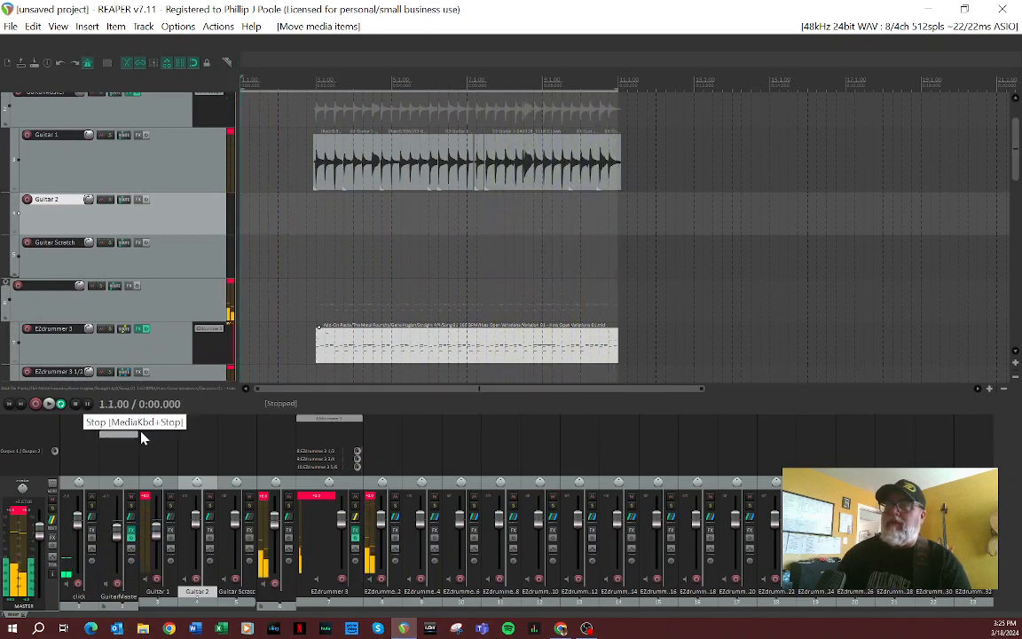
click(61, 404)
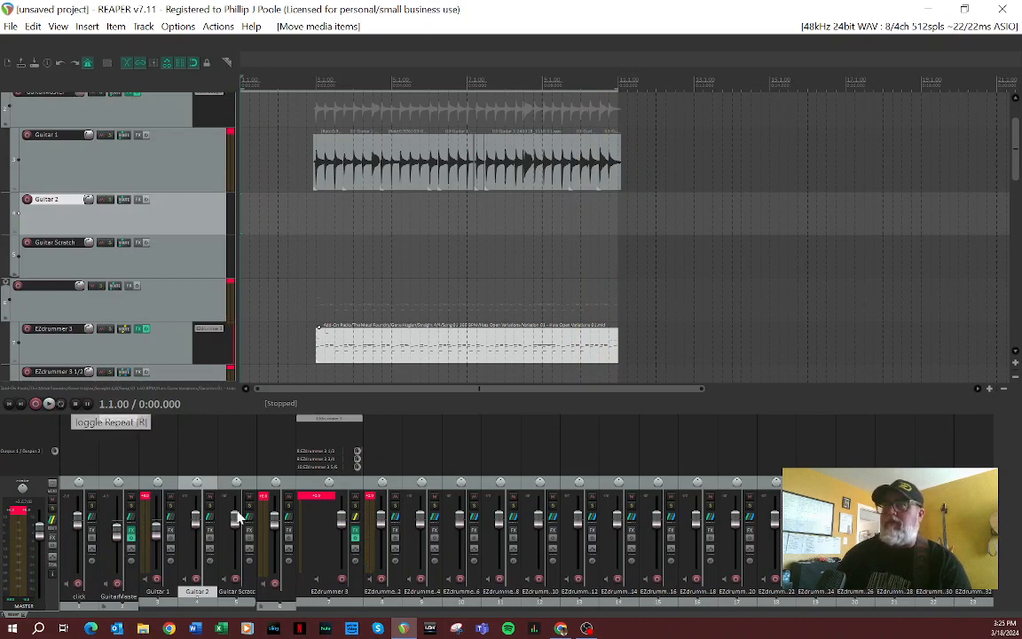
Step: Audition Intro Fills 02 and 01 of Song 01 160 BPM in EZdrummer 3 and insert Intro Fills 01 at the EZdrummer 3 track's start
click(207, 337)
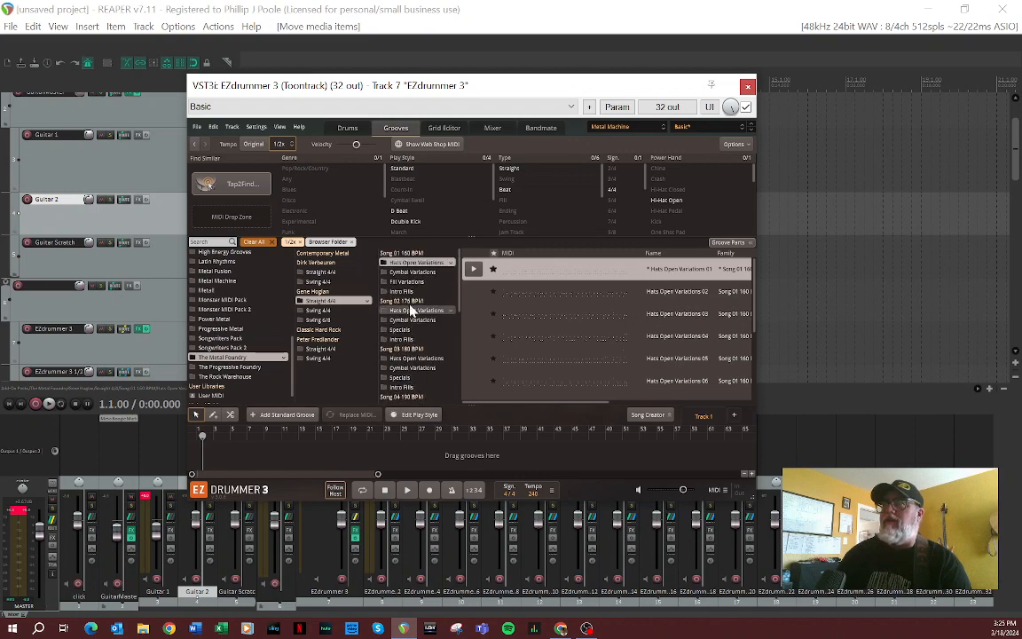
click(414, 293)
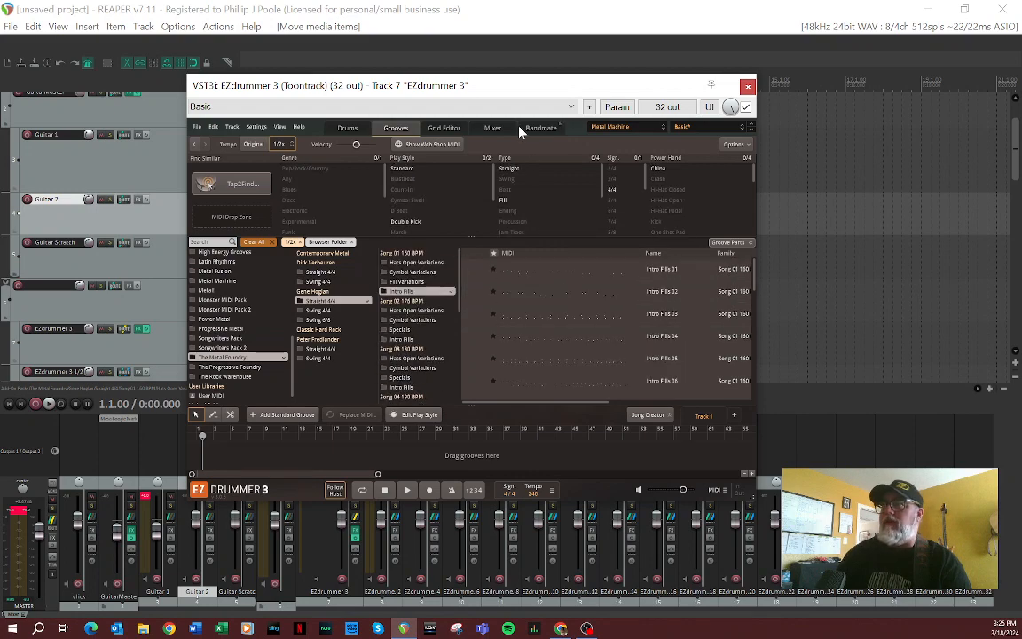
drag(529, 91, 798, 83)
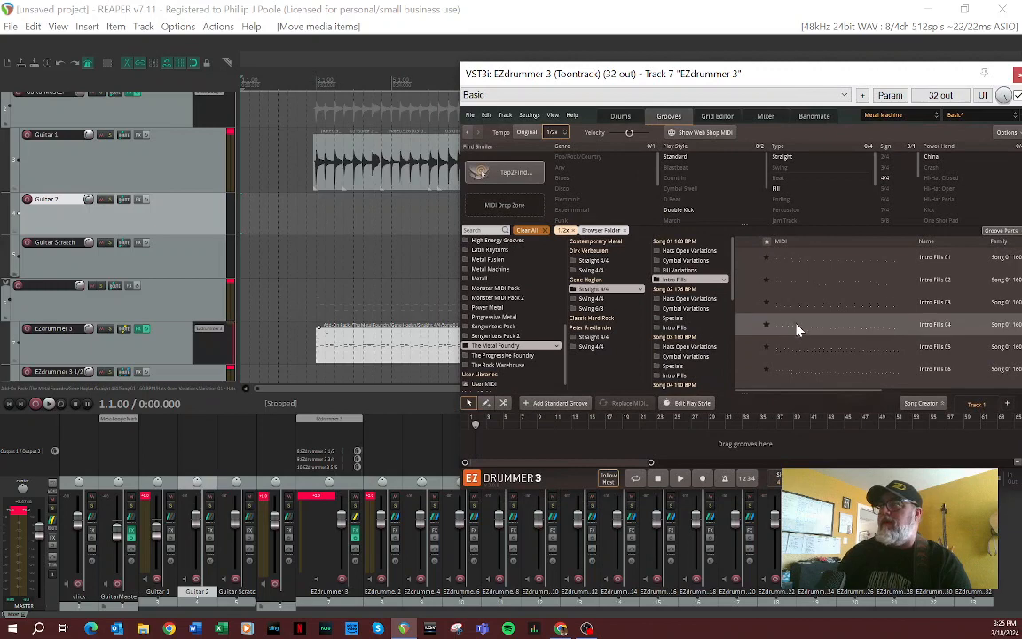
click(748, 281)
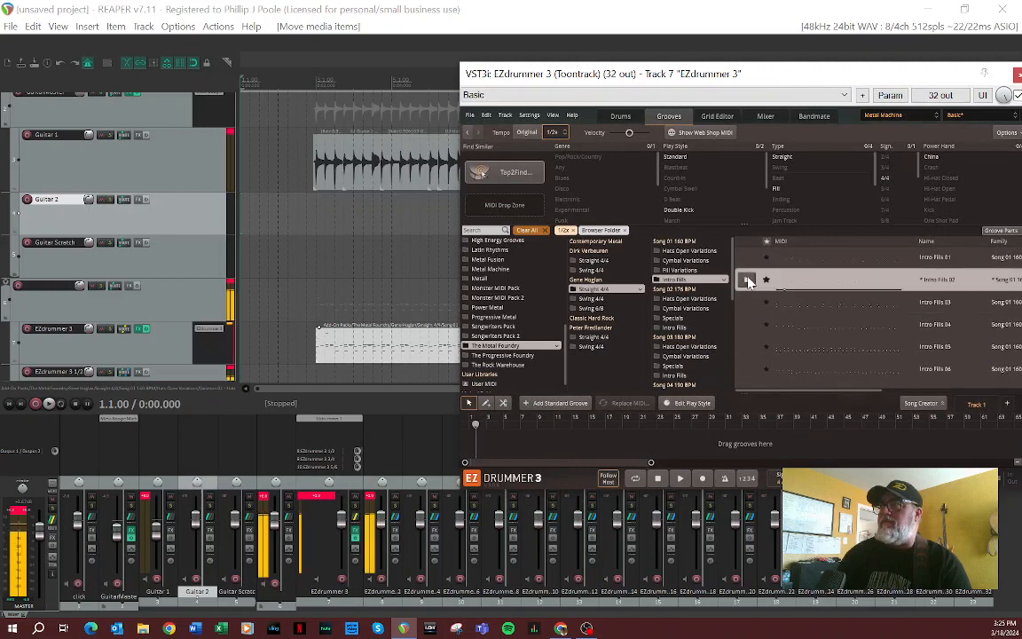
click(747, 259)
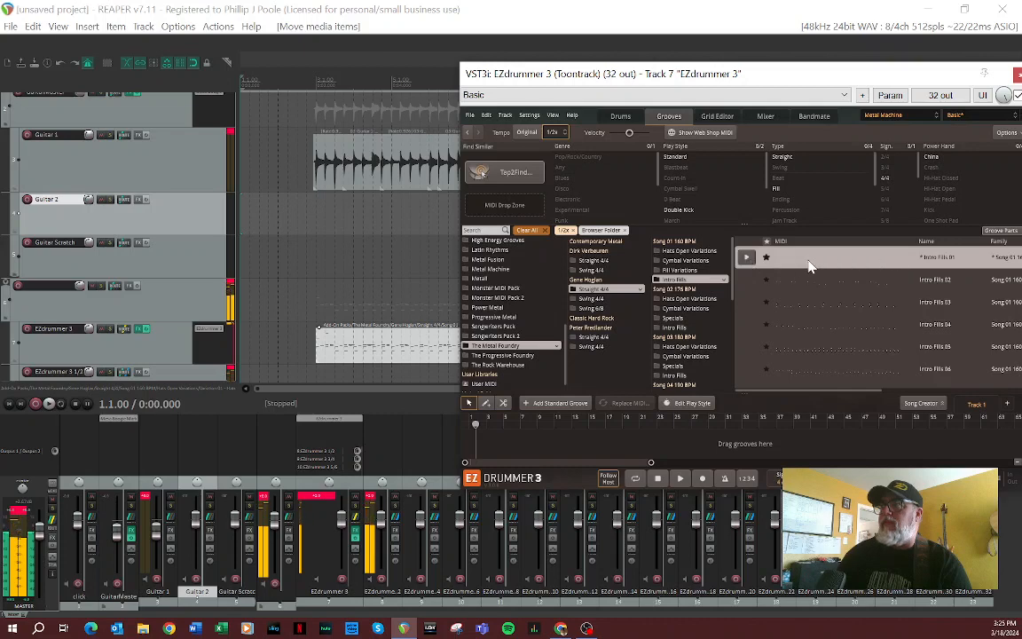
drag(747, 260, 244, 351)
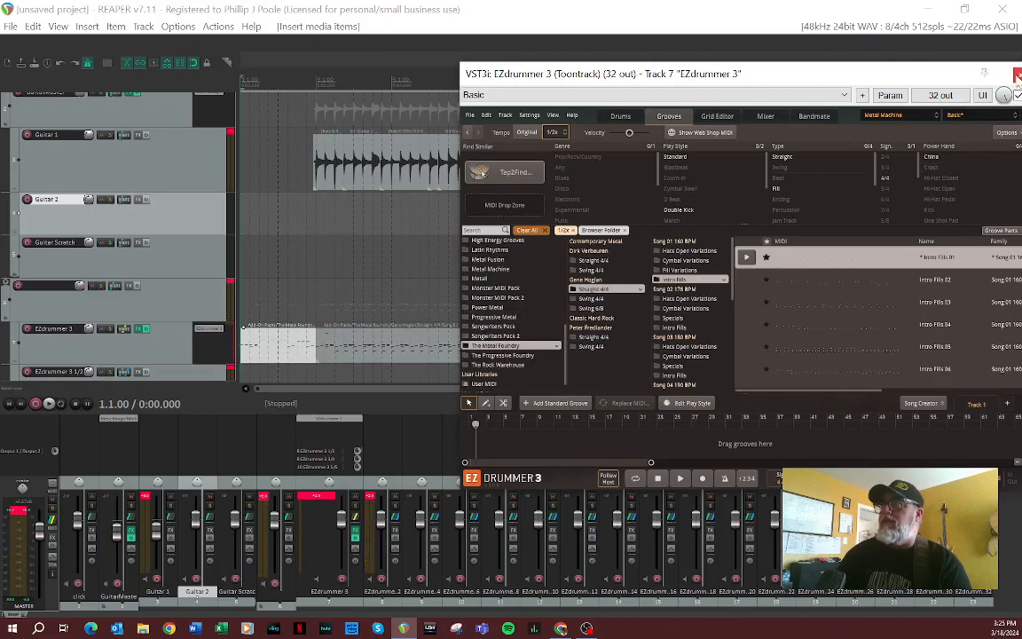
Step: Close the EZdrummer 3 plugin window and mute the click track
click(1016, 74)
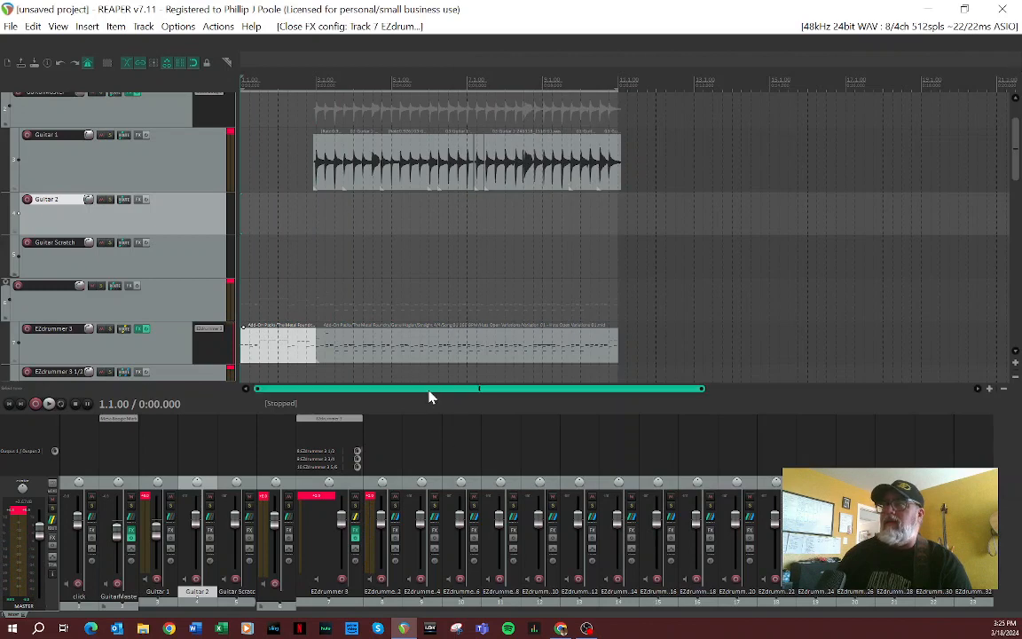
scroll(302, 250, up, 5)
scroll(302, 249, down, 3)
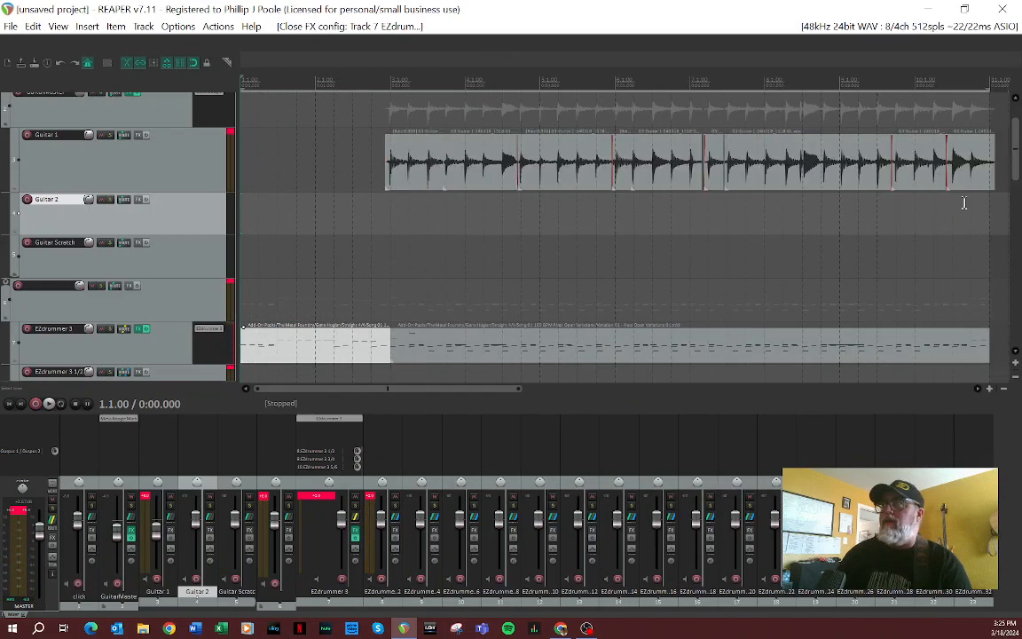
scroll(146, 162, up, 2)
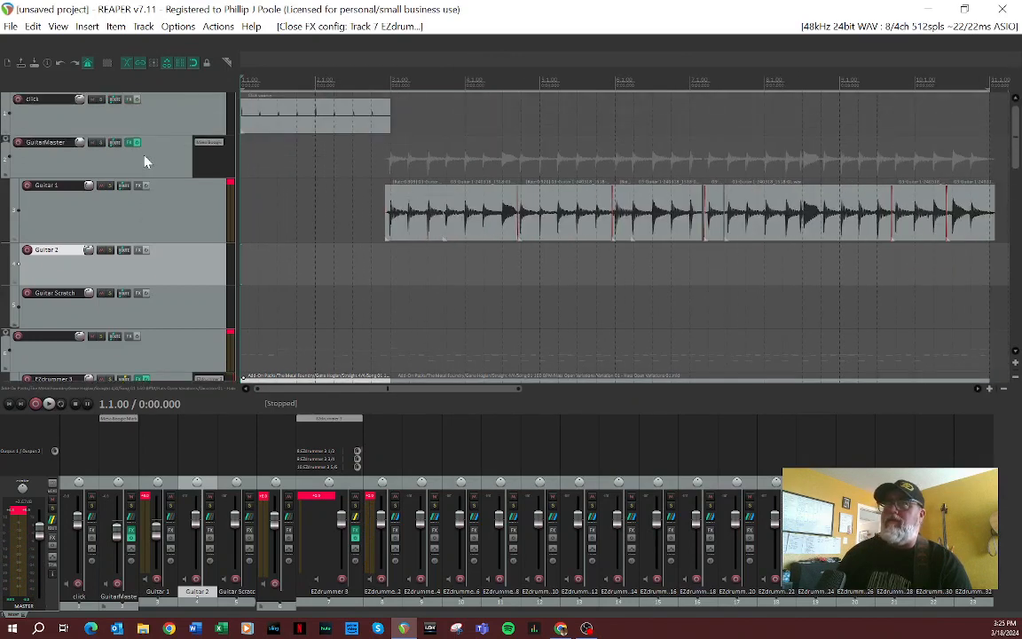
click(92, 100)
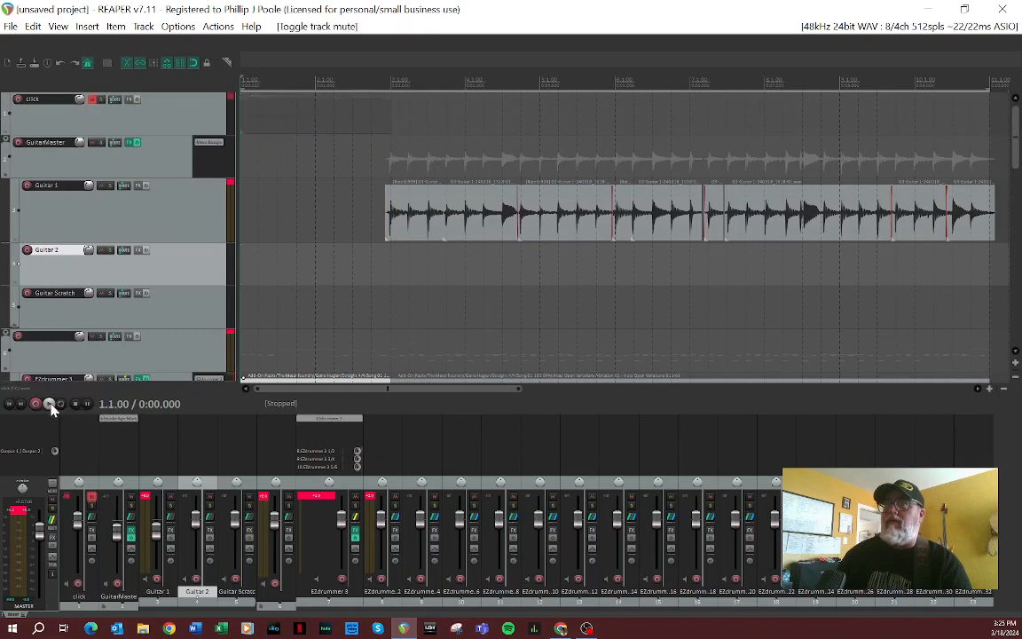
Step: Play the project from the start to check the intro fill leading into the guitar riff and groove, then stop playback
scroll(362, 314, down, 2)
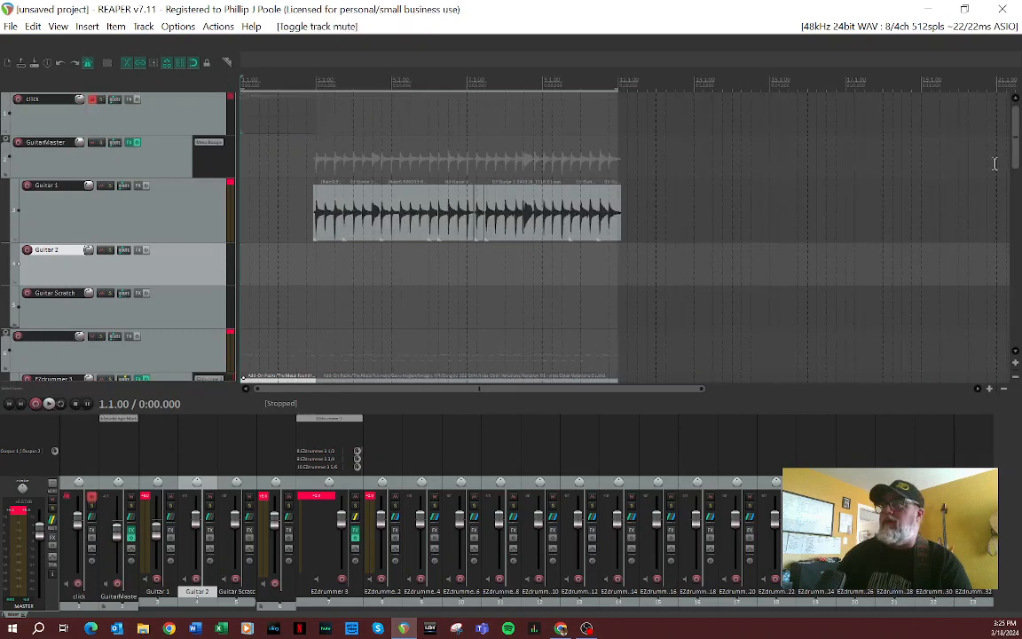
drag(1019, 160, 1018, 173)
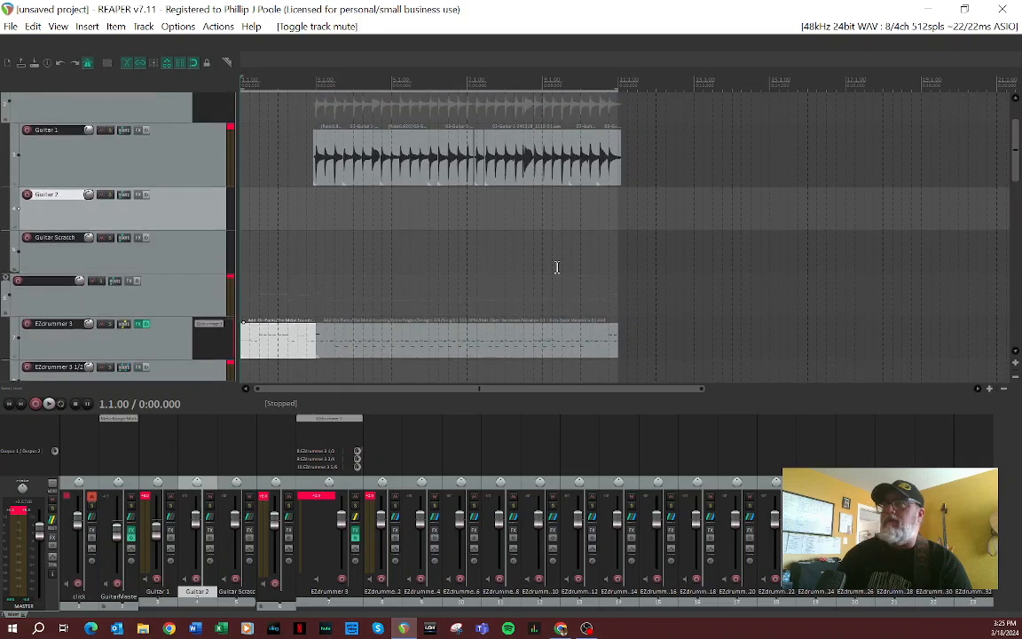
click(49, 404)
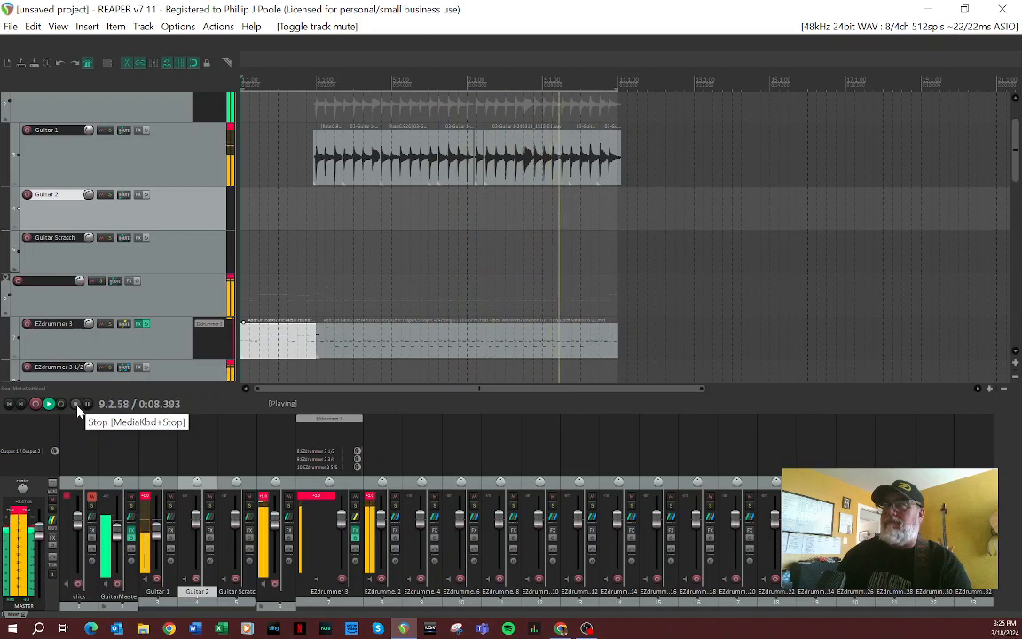
click(76, 405)
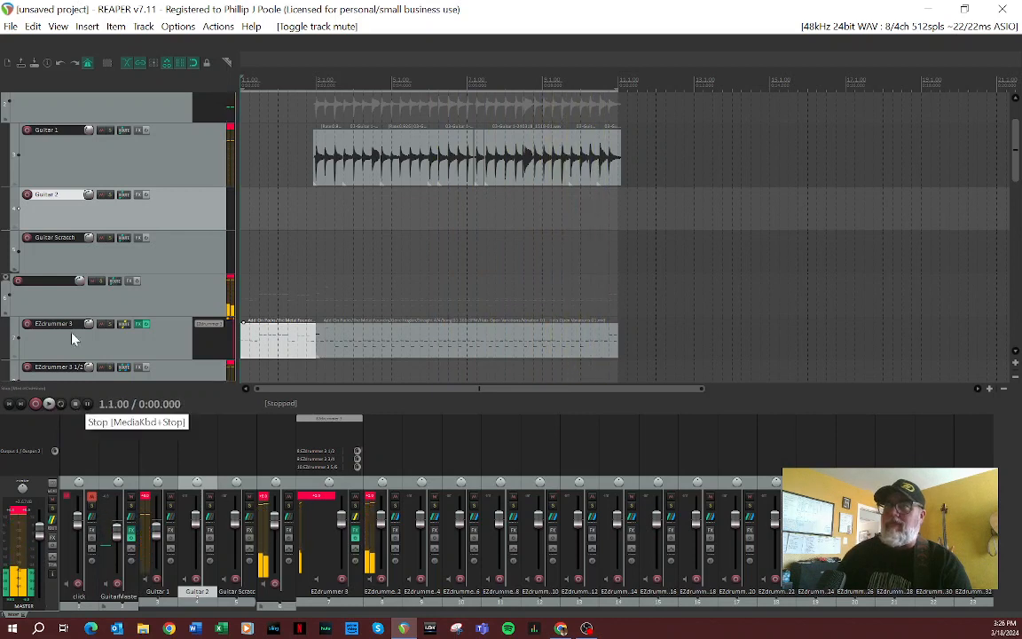
Step: Set GuitarMaster, Guitar 1, Guitar 2 and Guitar Scratch to one shared random track color
scroll(161, 209, up, 1)
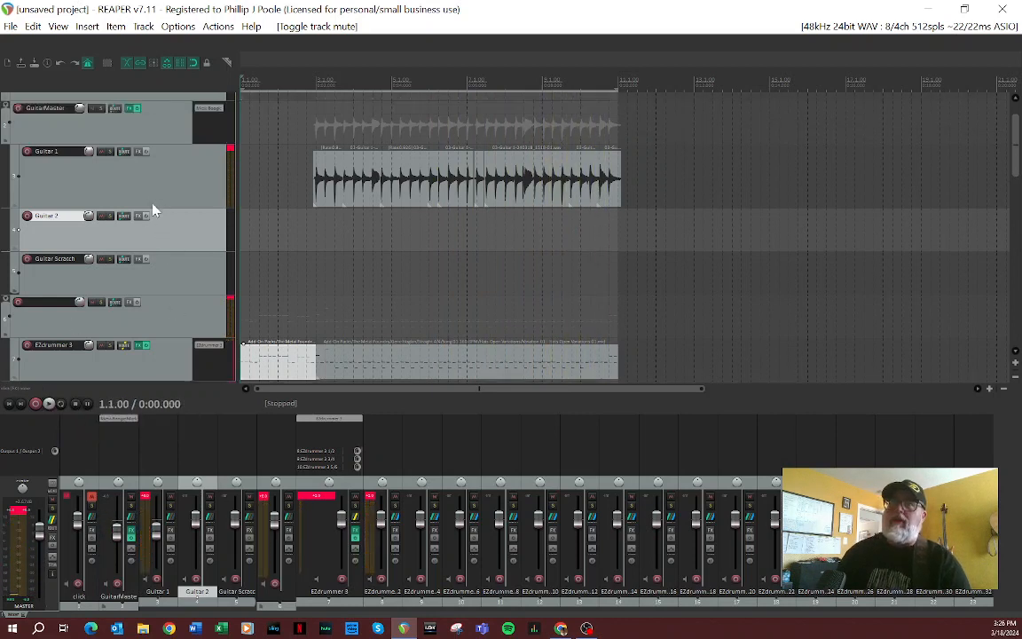
click(146, 129)
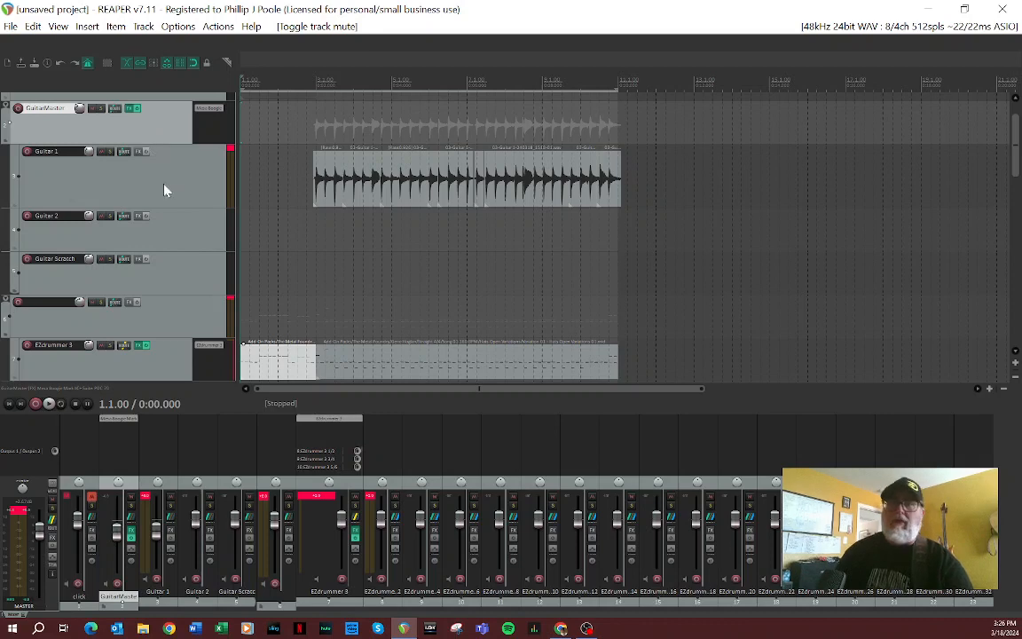
shift+click(171, 276)
right_click(172, 276)
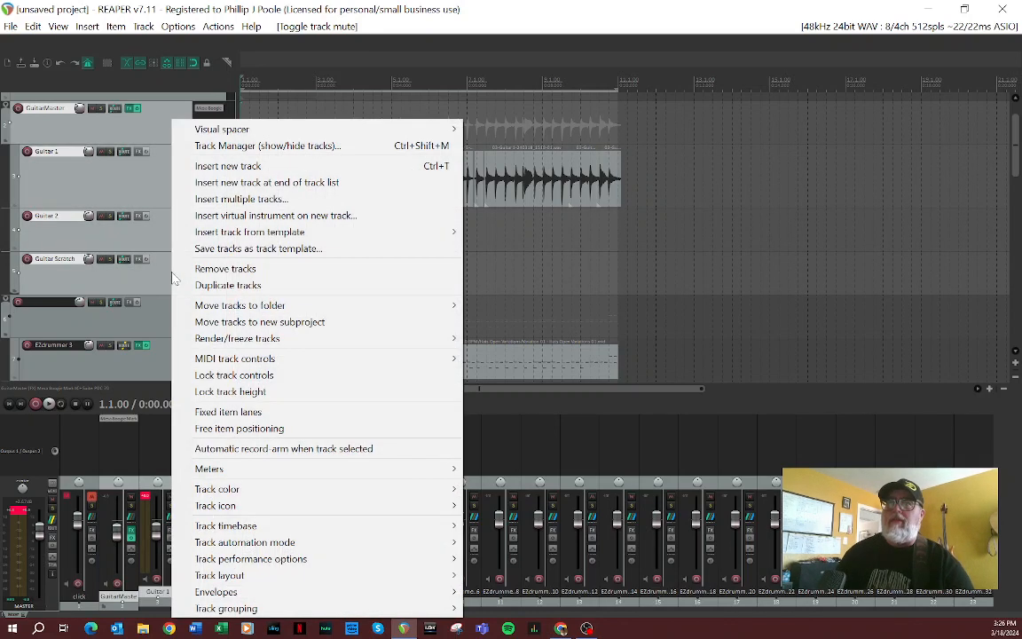
mouse_move(311, 490)
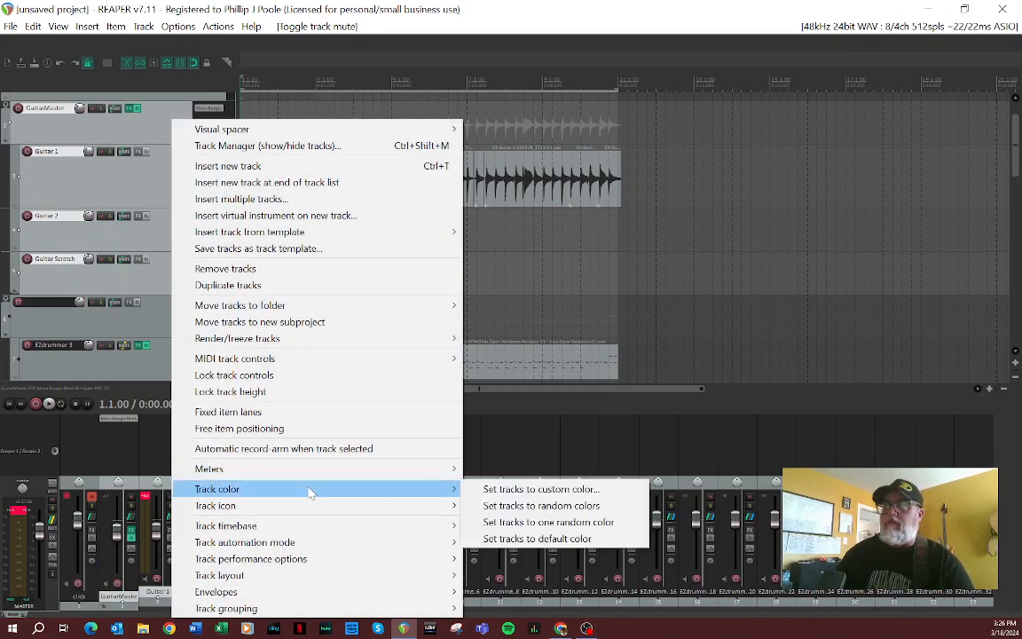
click(522, 524)
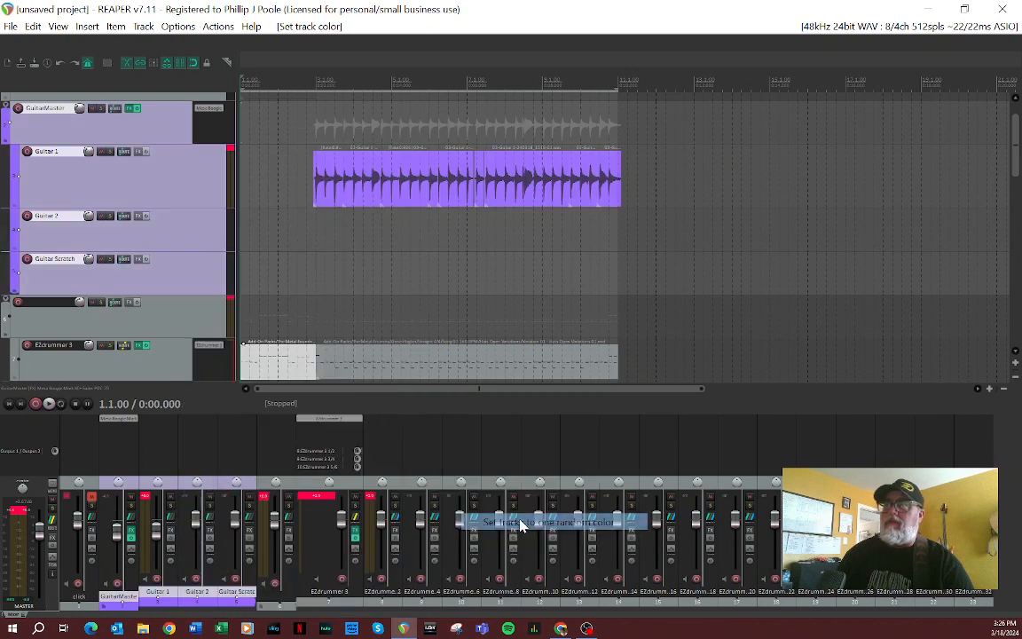
Step: Set the unnamed drum folder and all EZdrummer 3 tracks inside it to one shared random color
click(148, 315)
drag(1015, 142, 1017, 366)
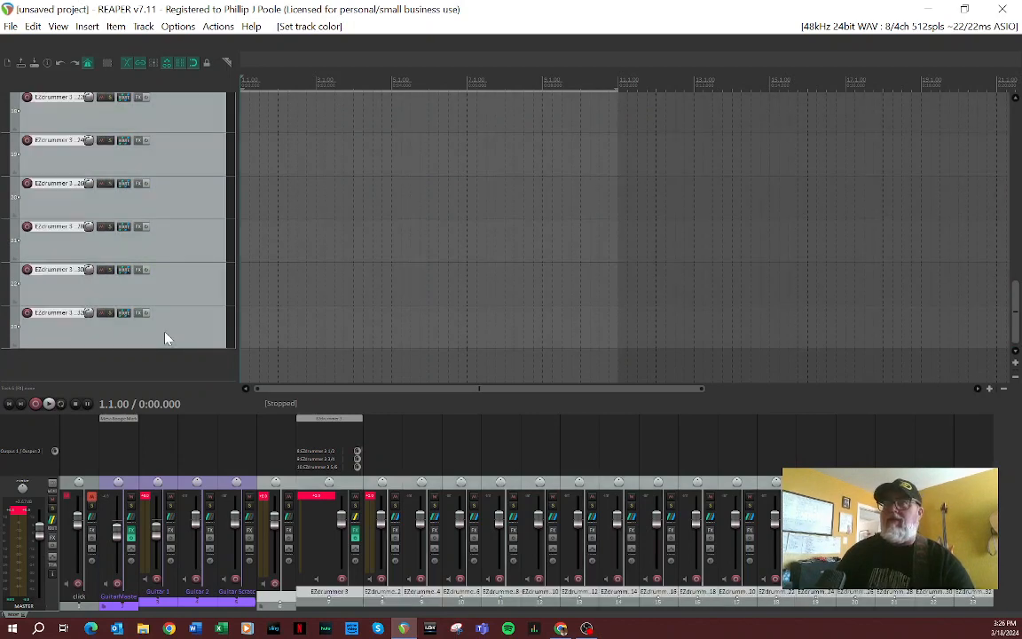
right_click(165, 338)
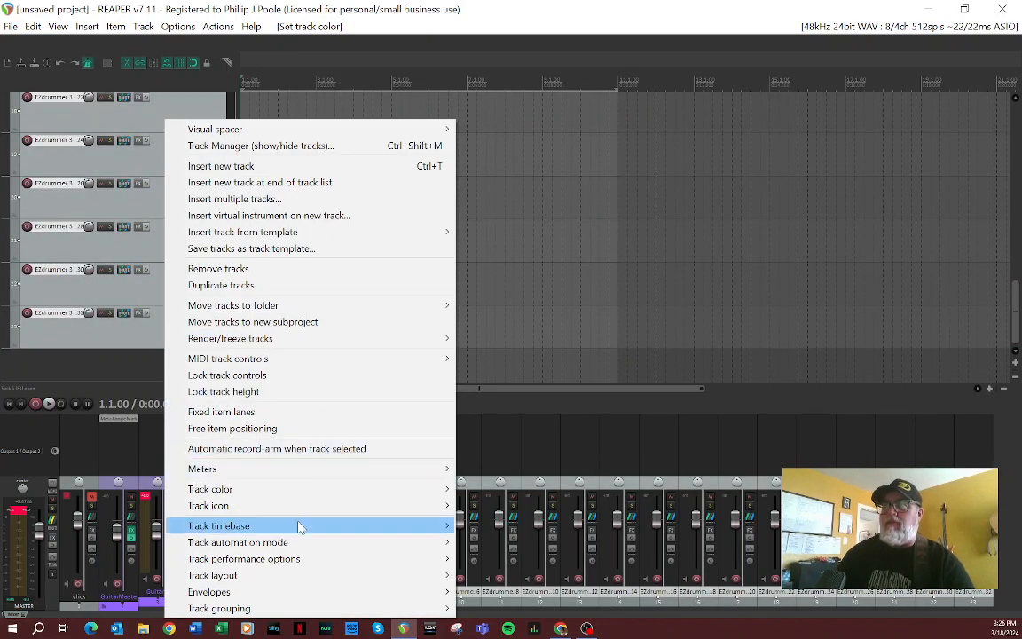
mouse_move(296, 489)
click(550, 524)
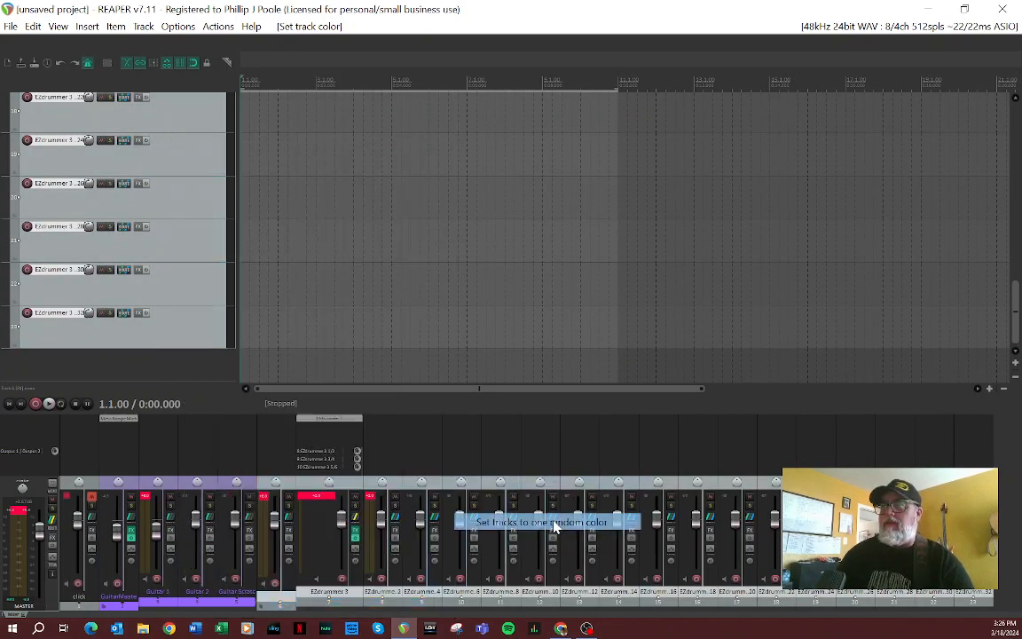
Step: Give the click track a random color of its own
drag(1015, 297, 960, 74)
right_click(93, 119)
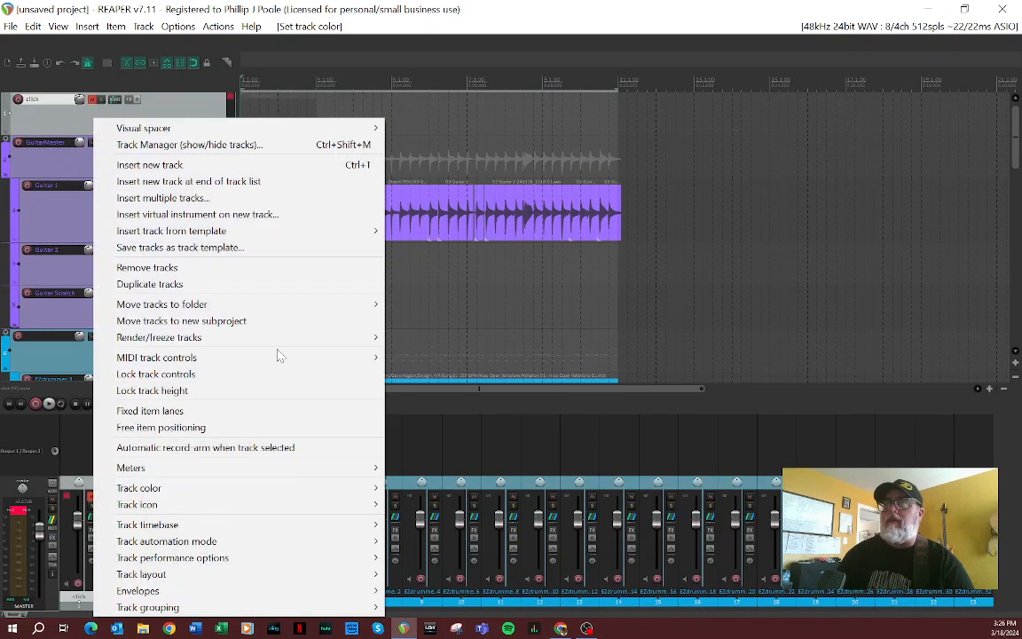
mouse_move(265, 362)
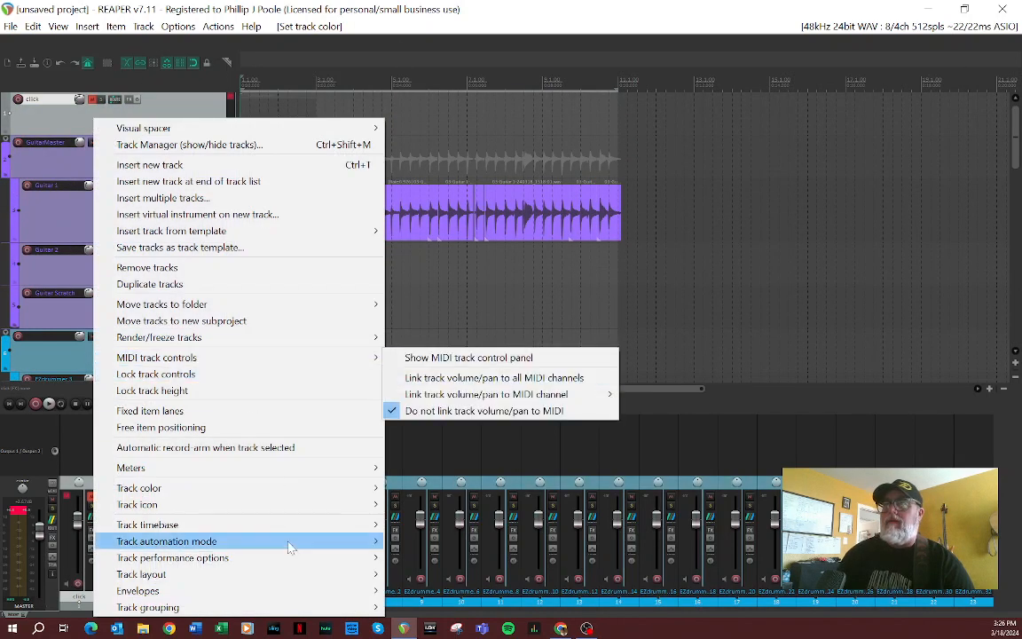
mouse_move(293, 495)
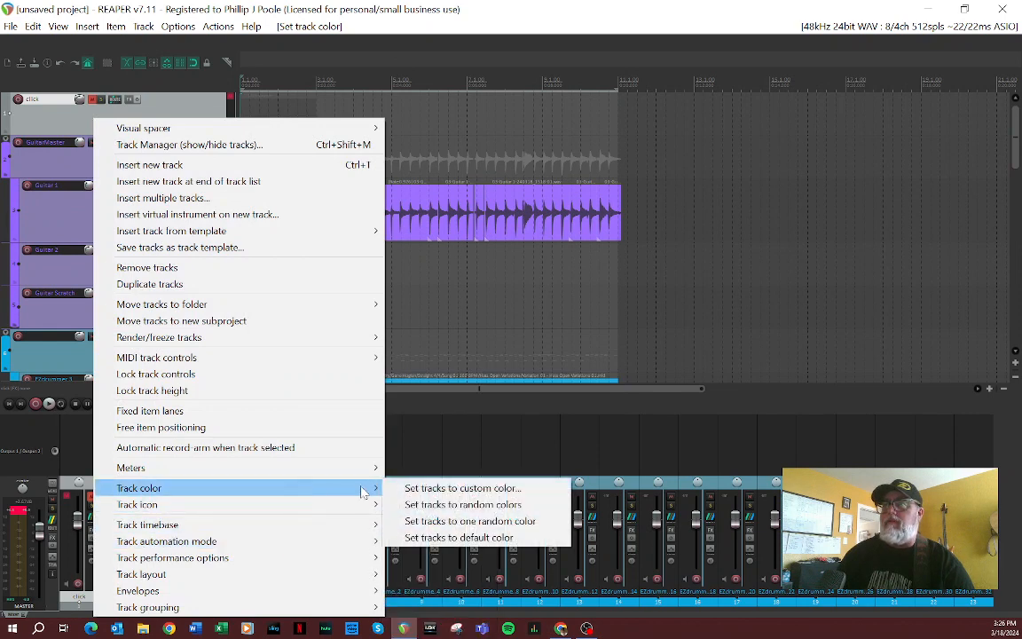
click(457, 520)
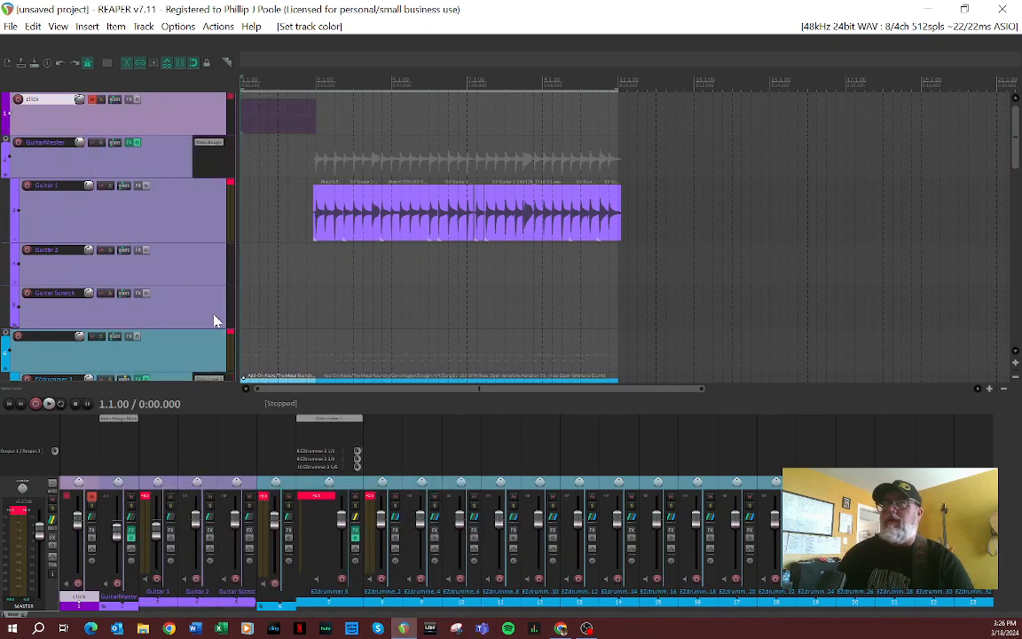
Step: Collapse the child tracks of the guitar and drum folders to small, and shrink the click and folder tracks to minimum height
click(8, 142)
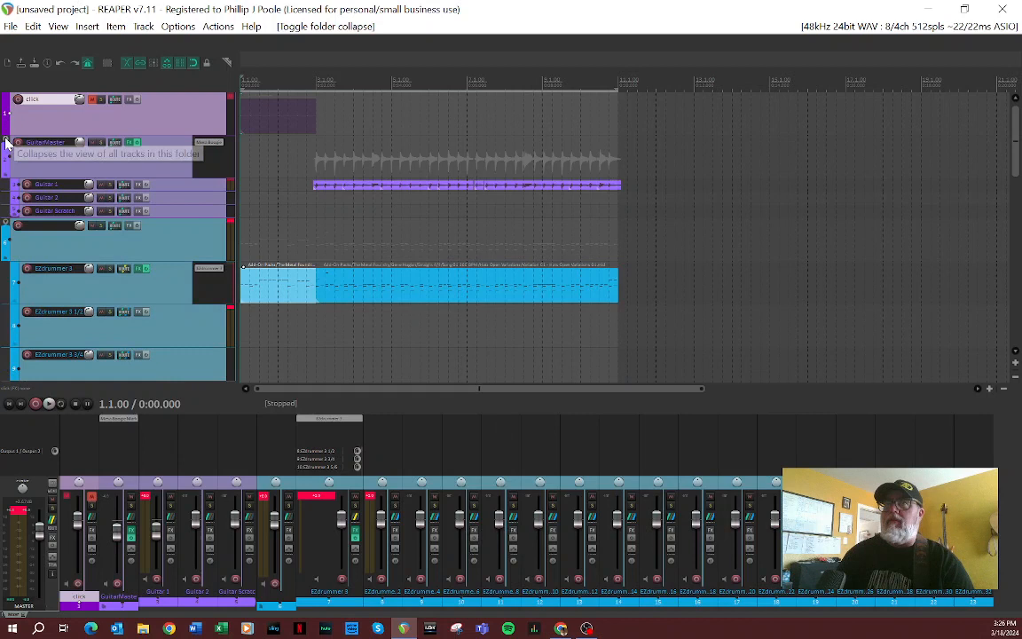
click(8, 227)
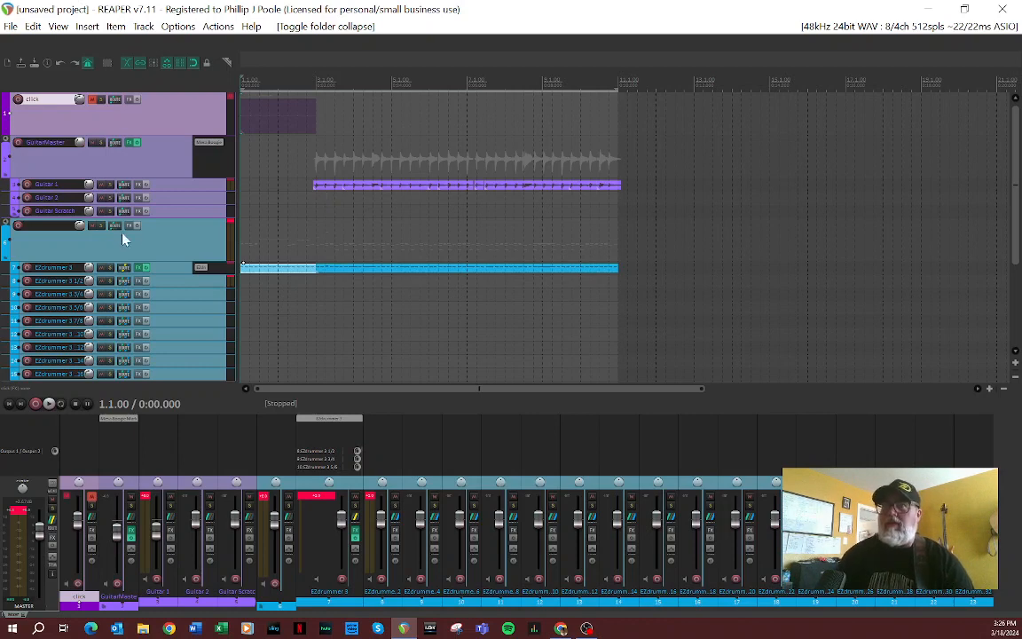
drag(105, 260, 107, 228)
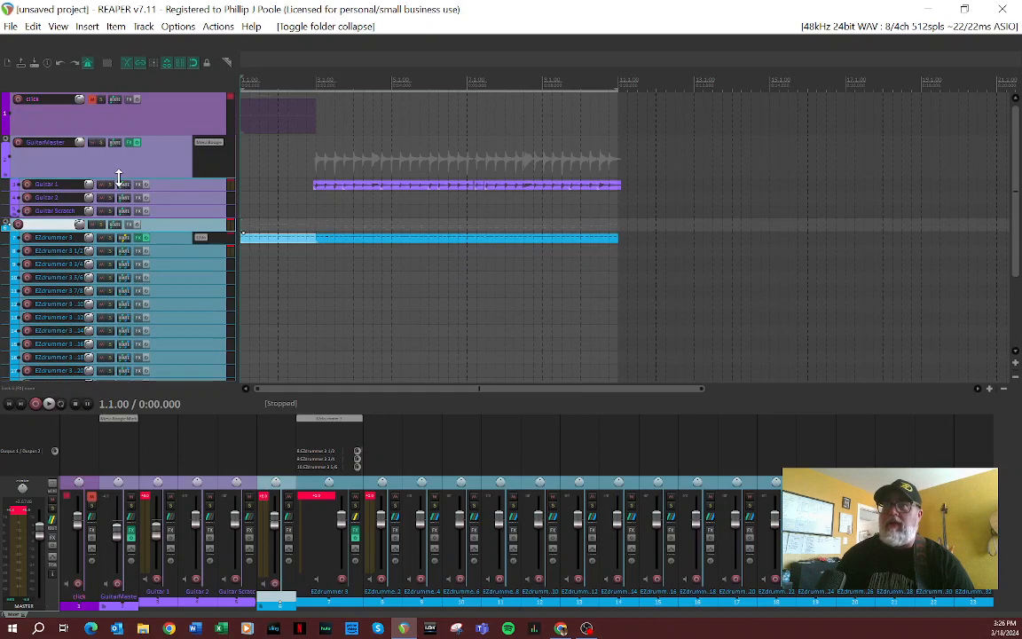
drag(118, 178, 129, 84)
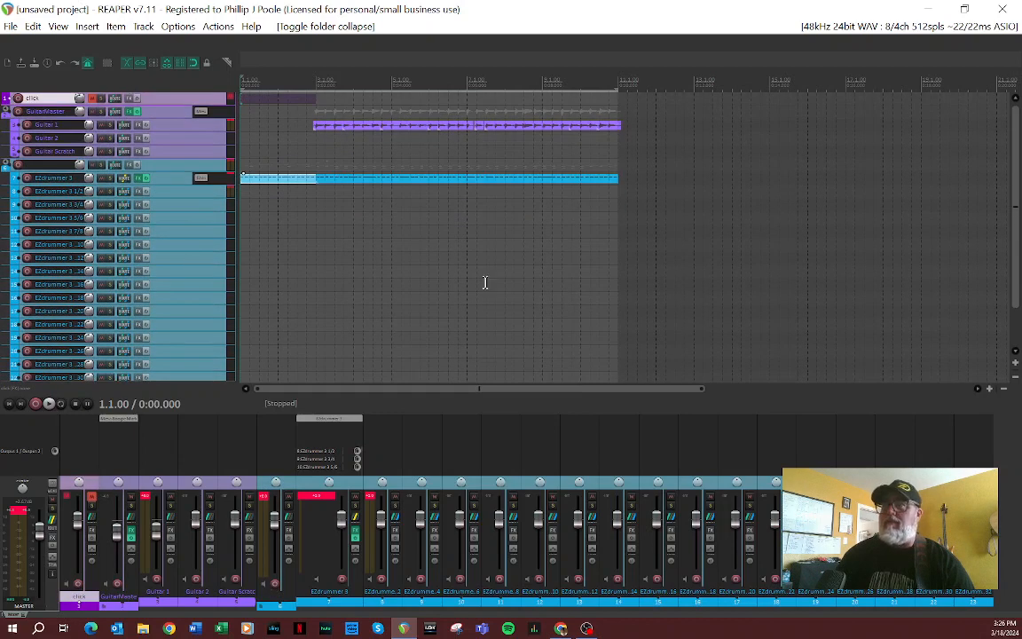
Step: Add a new track, move it between Guitar Scratch and the drum folder, and duplicate it
double_click(1004, 590)
drag(1007, 596, 249, 590)
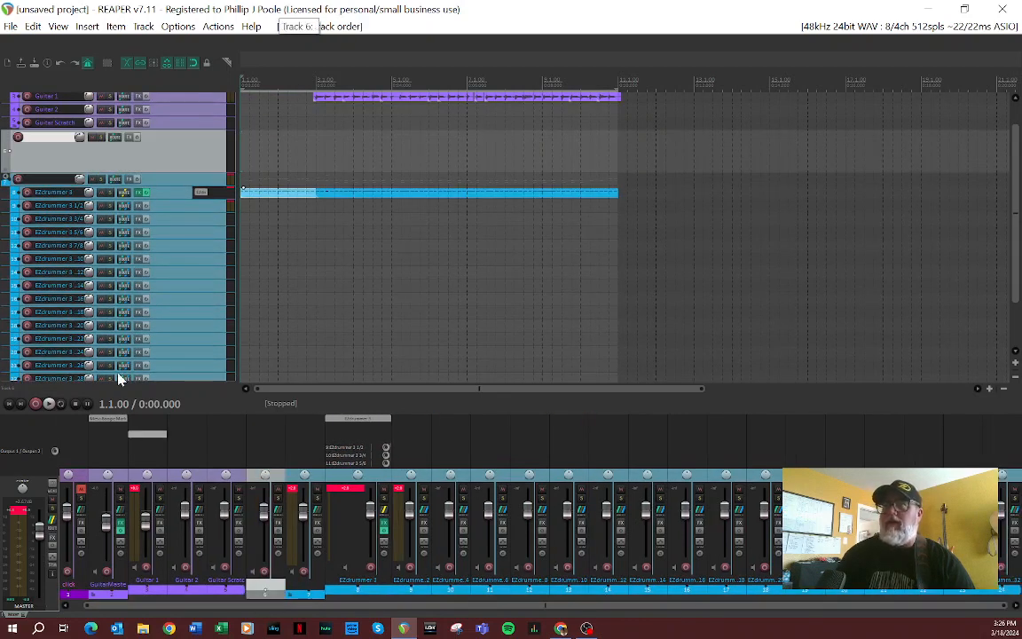
right_click(41, 152)
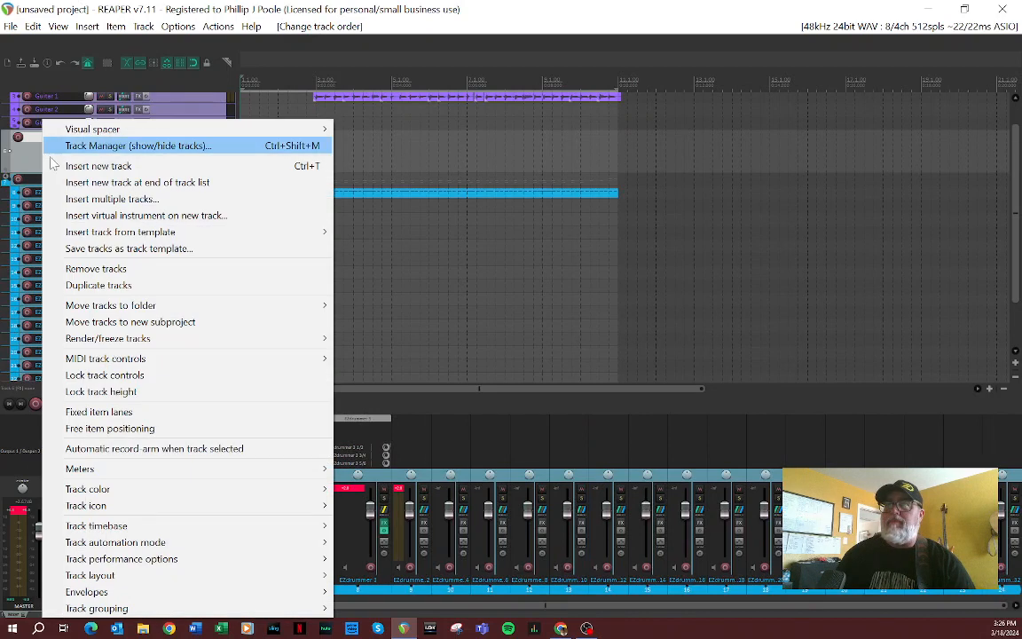
click(100, 285)
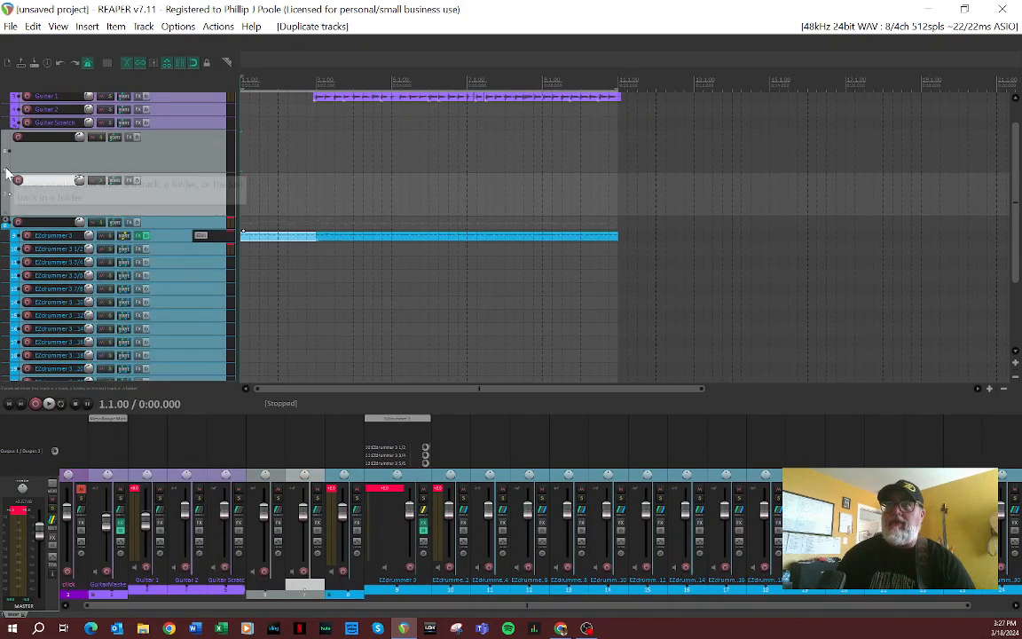
Step: Make the first new track a folder containing the second, and duplicate the child track inside it
click(6, 169)
click(14, 195)
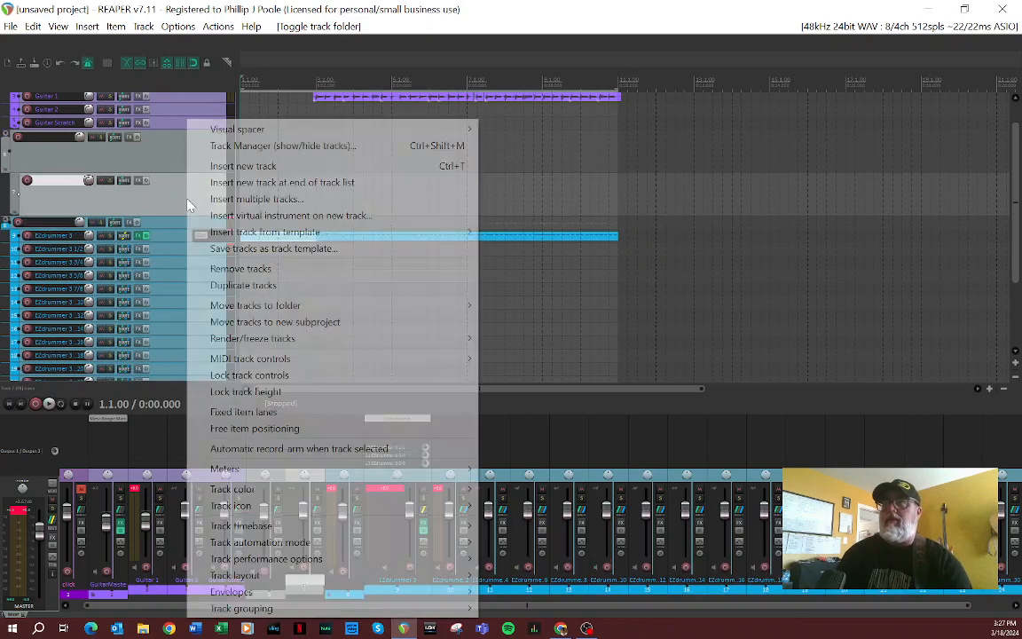
right_click(168, 179)
click(238, 284)
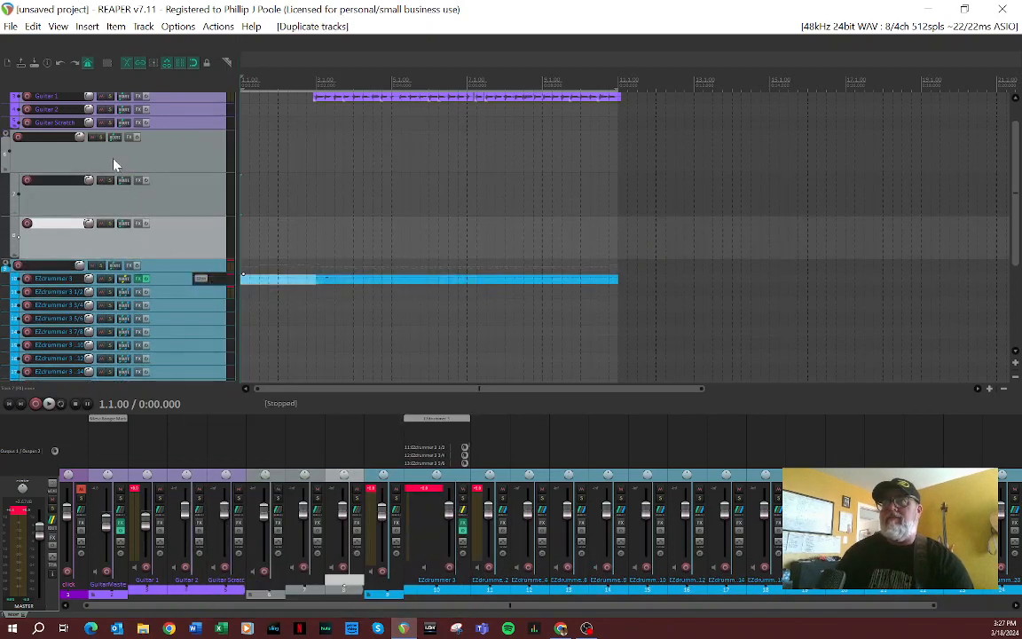
Step: Set the new folder and its two child tracks to one shared random color
ctrl+click(168, 203)
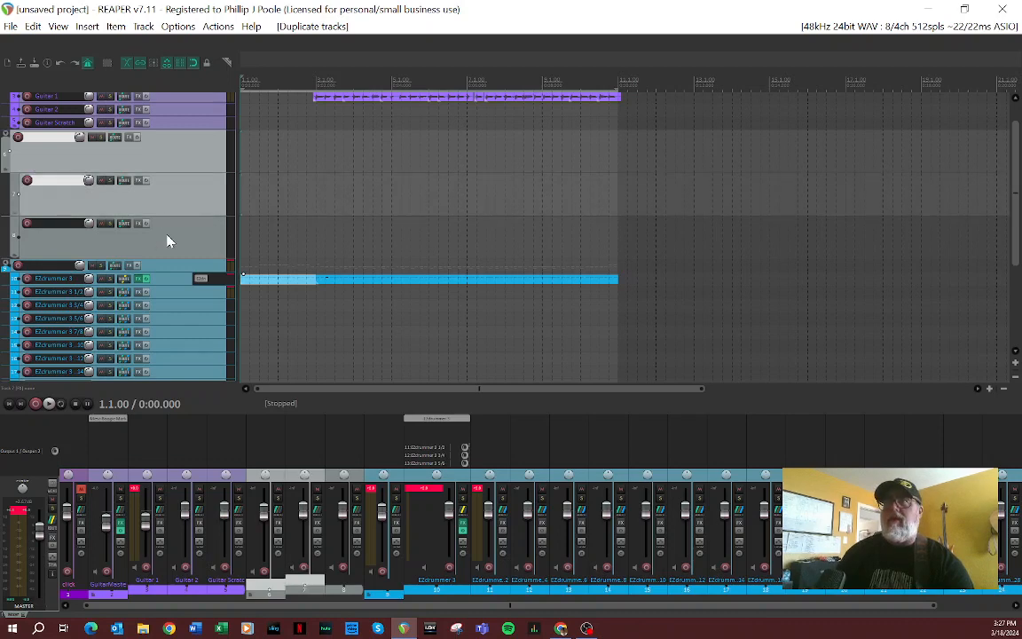
ctrl+click(167, 237)
right_click(182, 157)
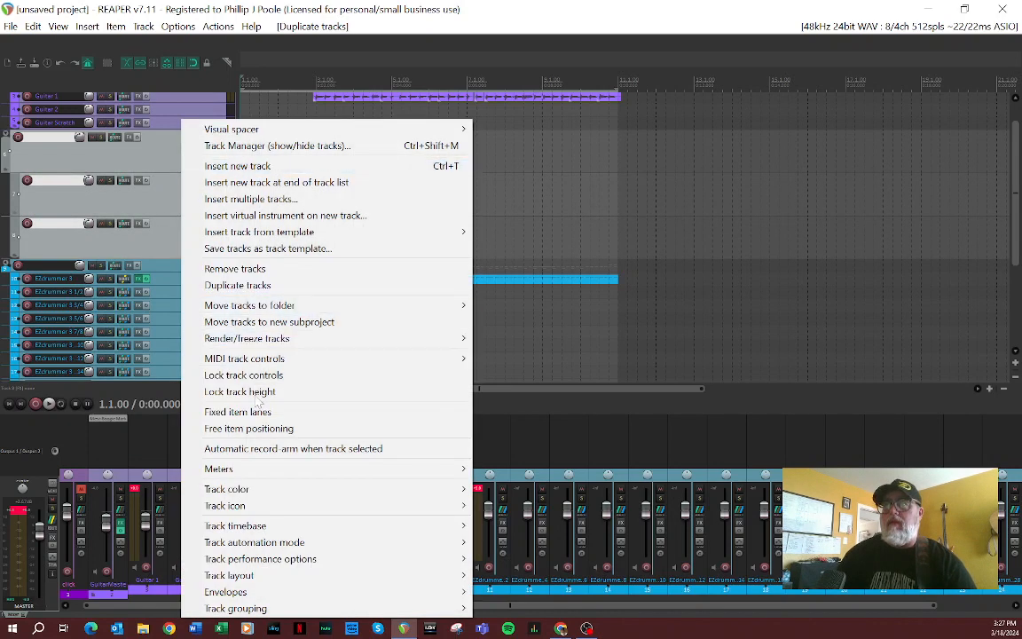
mouse_move(337, 494)
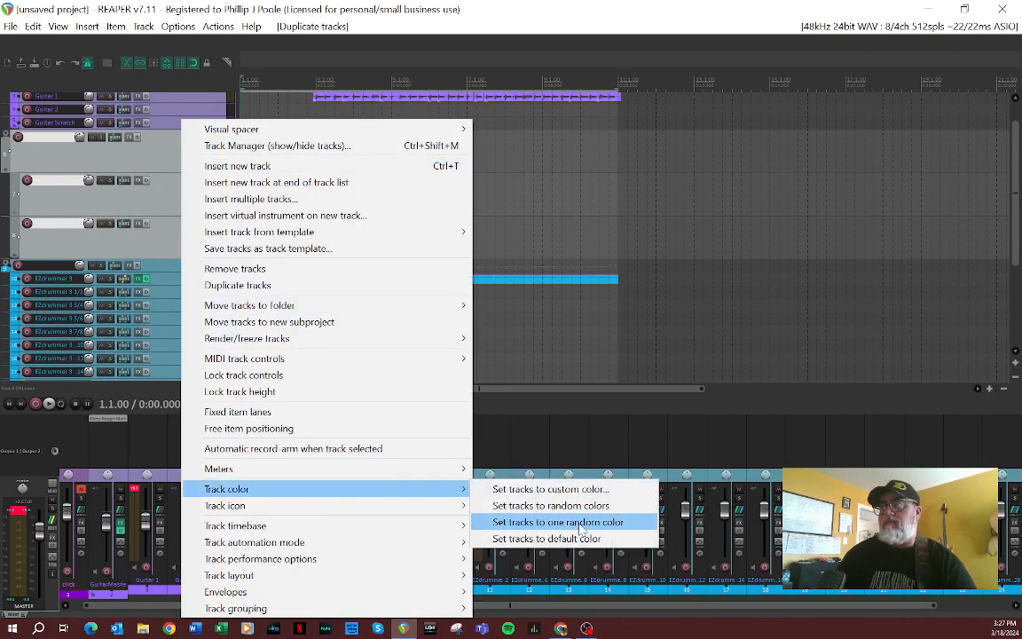
click(557, 522)
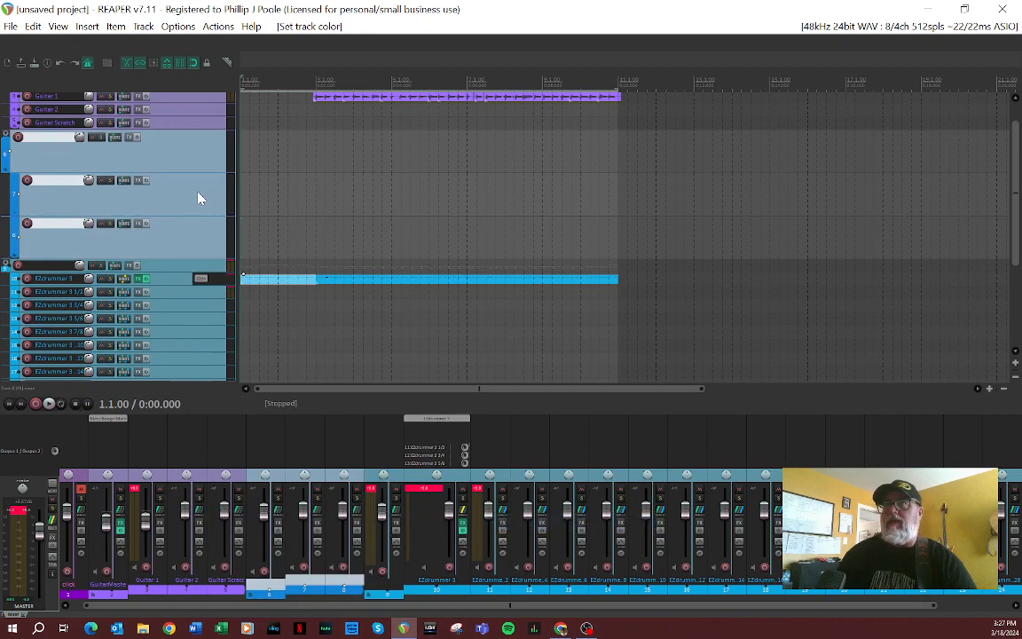
Step: Name the new folder track above the two empty child tracks Bass Master
double_click(44, 145)
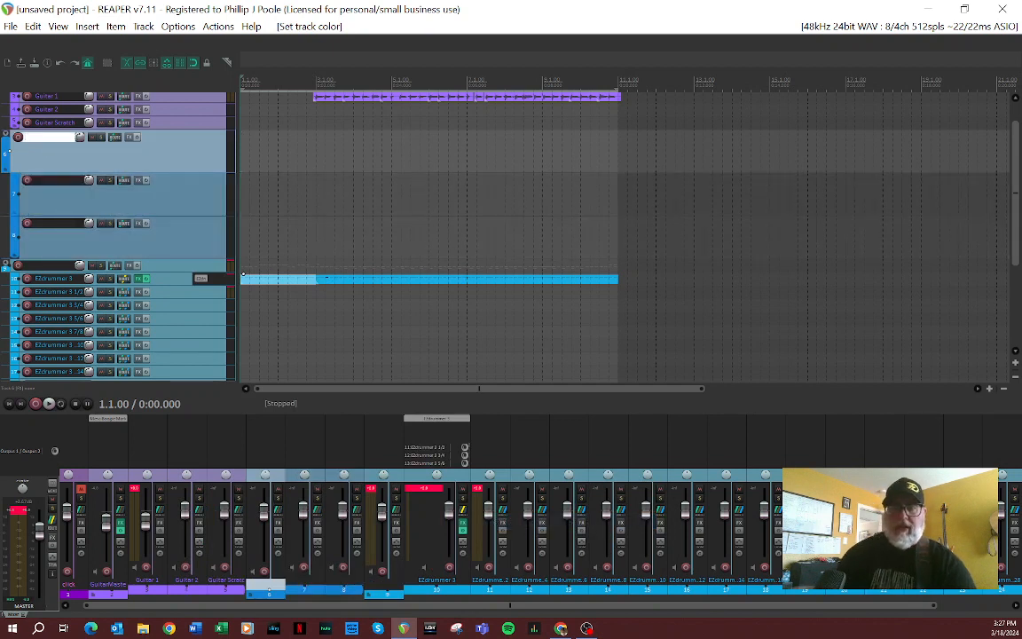
text(ass)
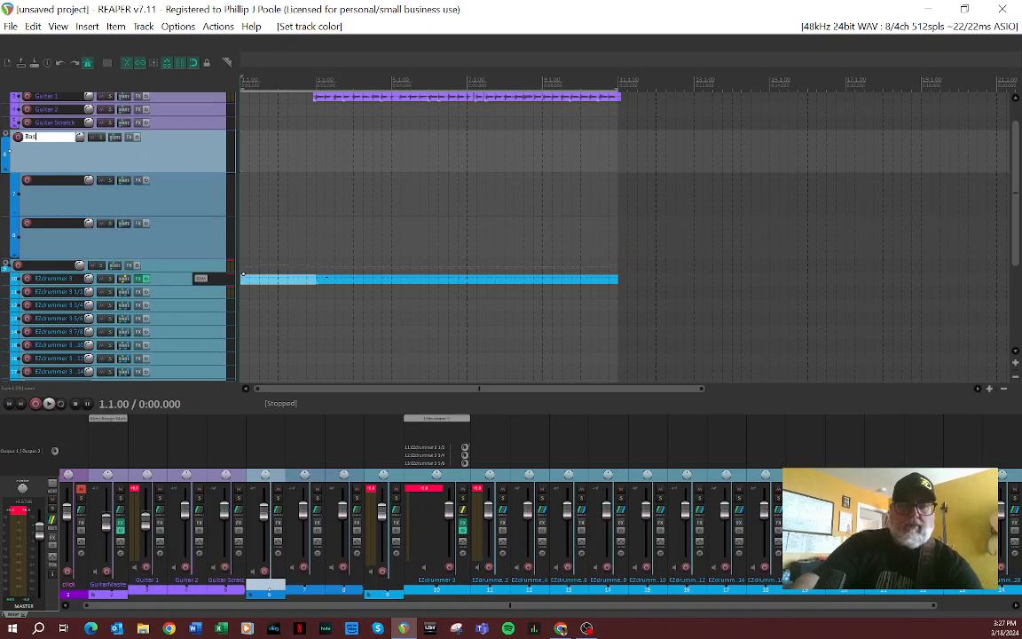
key(Return)
text(Master)
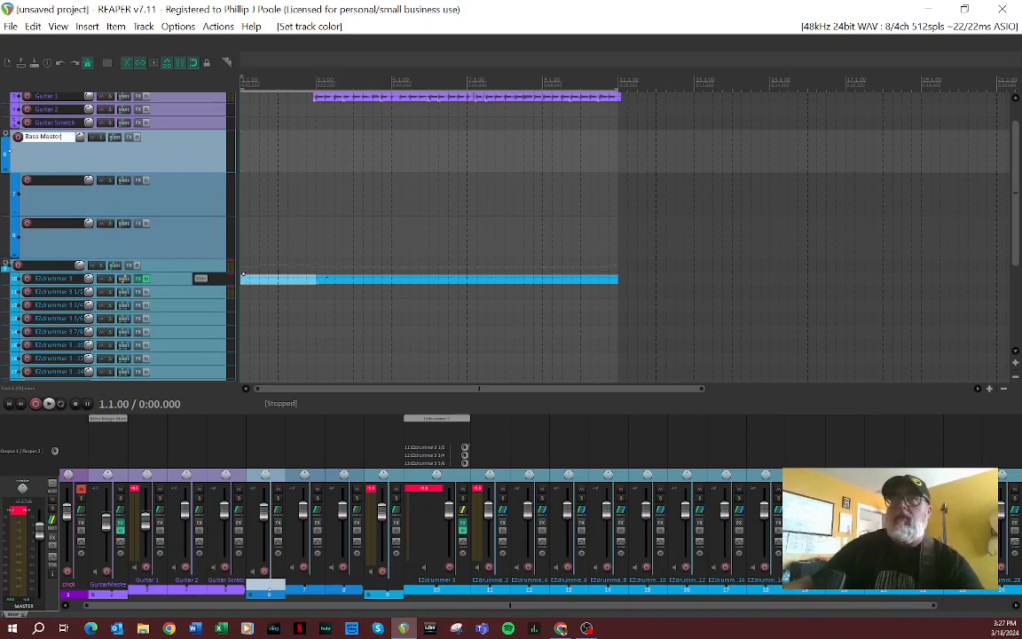
click(185, 198)
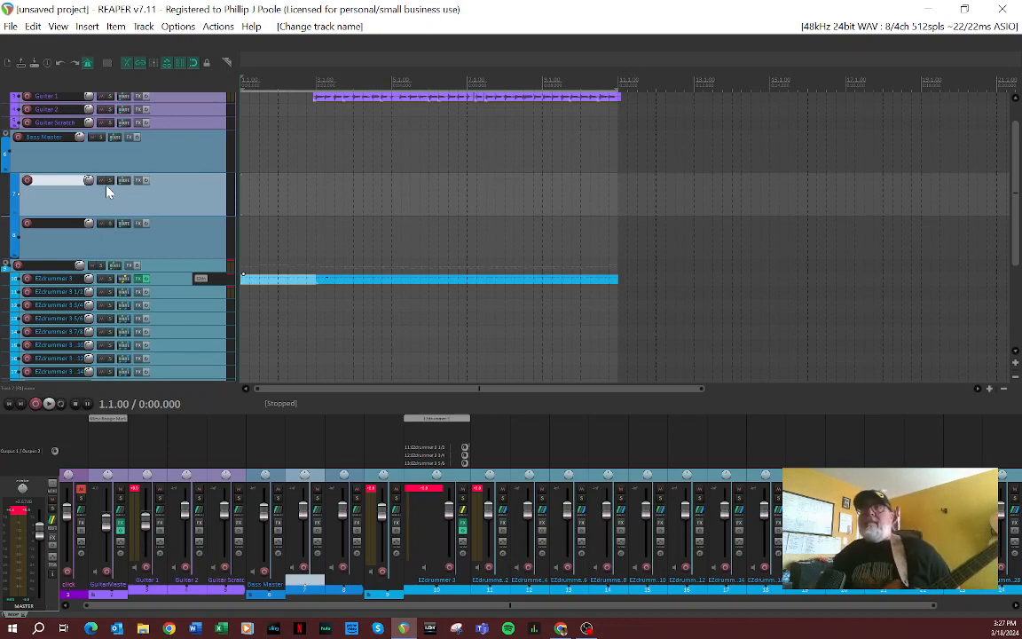
Step: Arm the first child track of Bass Master and record a bass take from the project start through the end of the riff
click(27, 180)
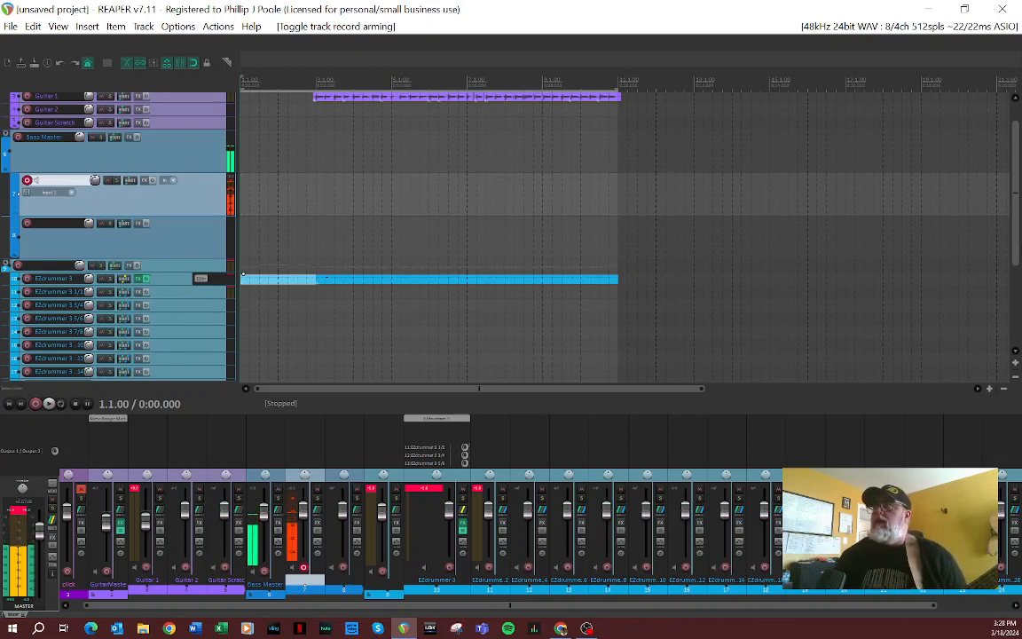
scroll(228, 197, up, 1)
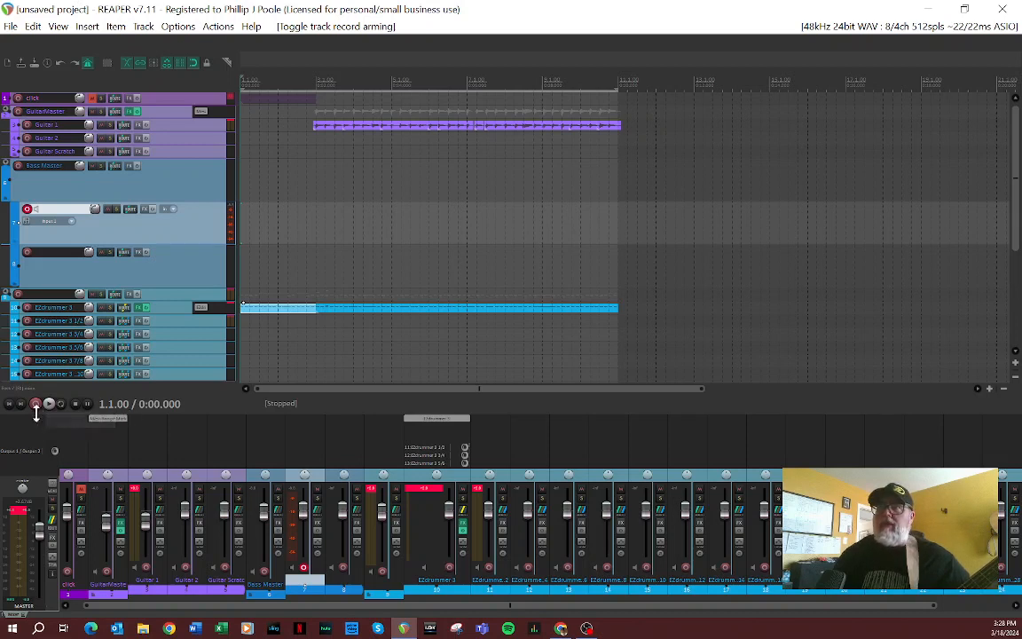
click(35, 404)
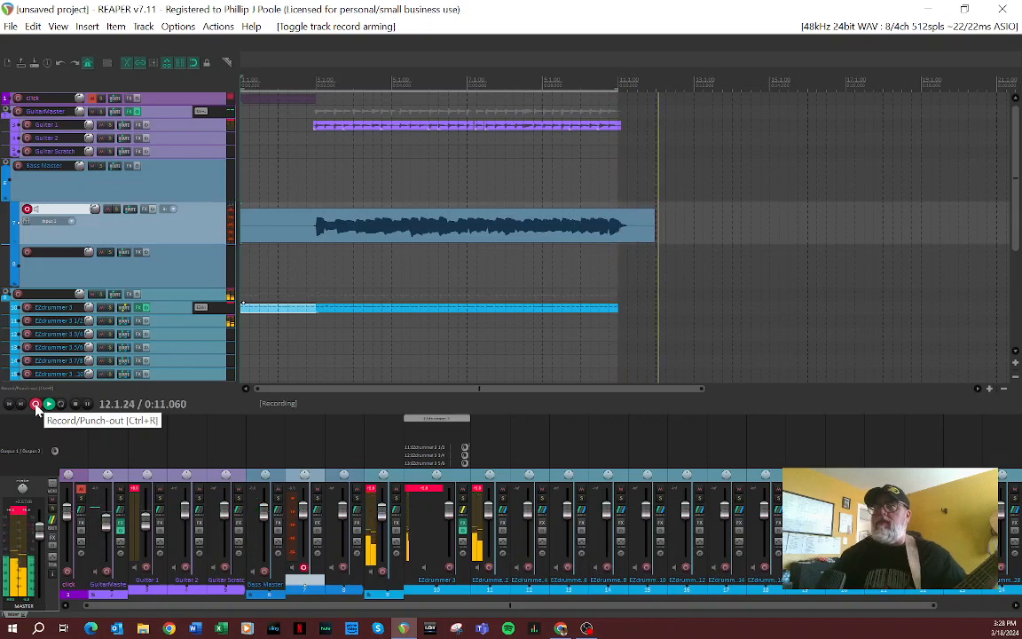
click(75, 406)
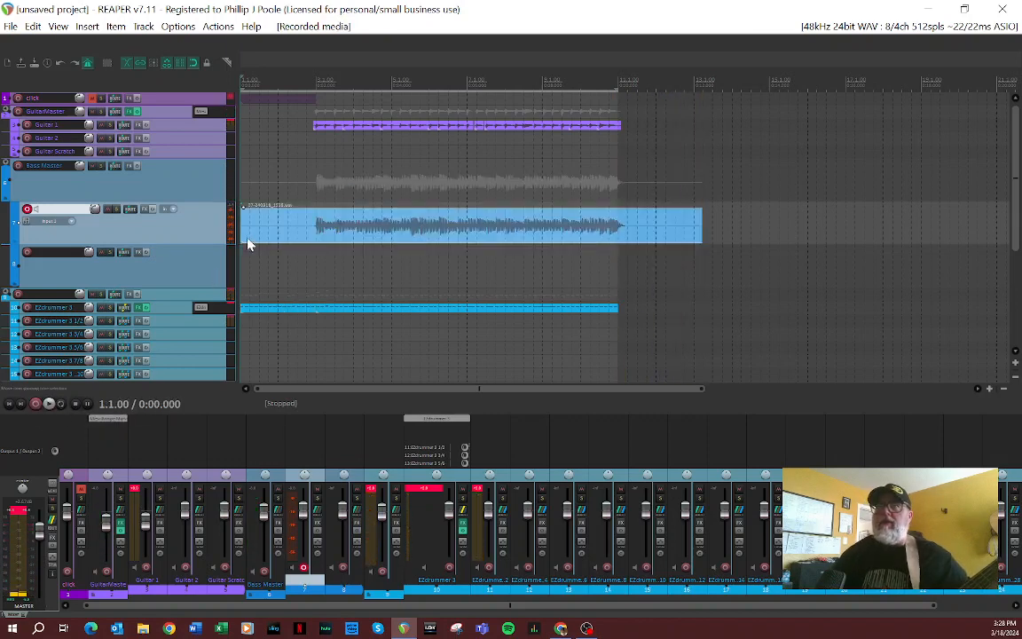
Step: Trim the recorded bass item to start at bar 3 and end just past bar 11, and disarm its track
drag(241, 229, 316, 235)
drag(697, 239, 627, 237)
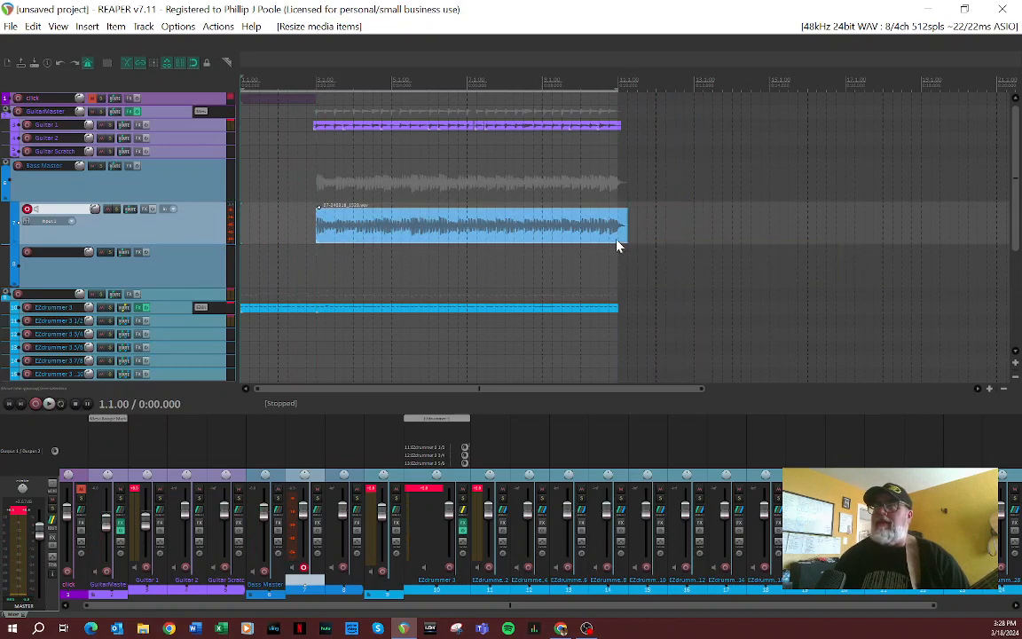
click(27, 208)
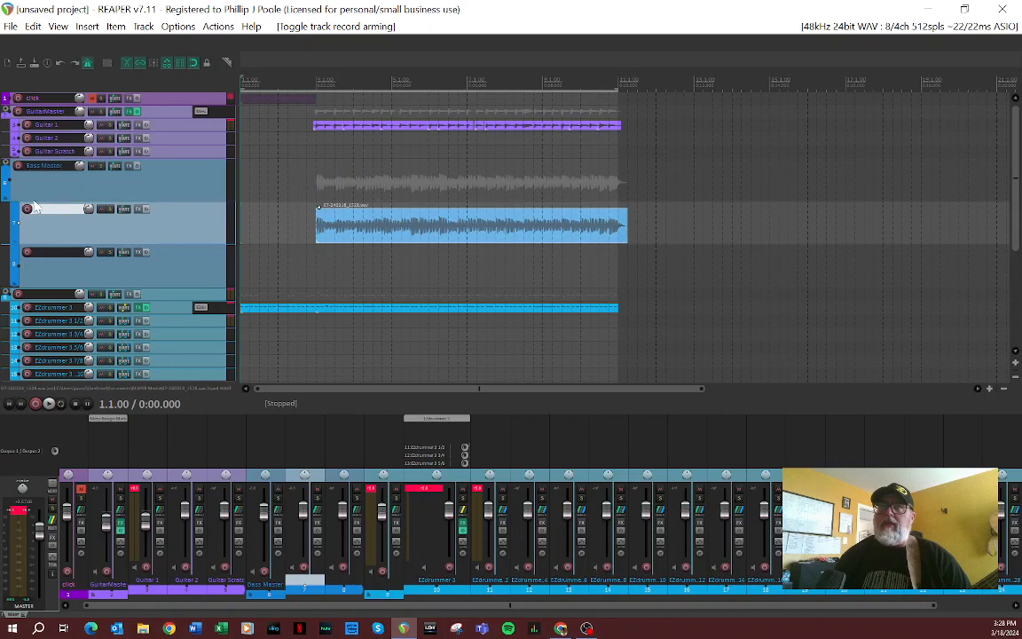
Step: Shrink Bass Master and its two child tracks to minimum height, and play the project back from the start
drag(33, 202, 34, 172)
drag(40, 213, 40, 181)
drag(40, 228, 40, 196)
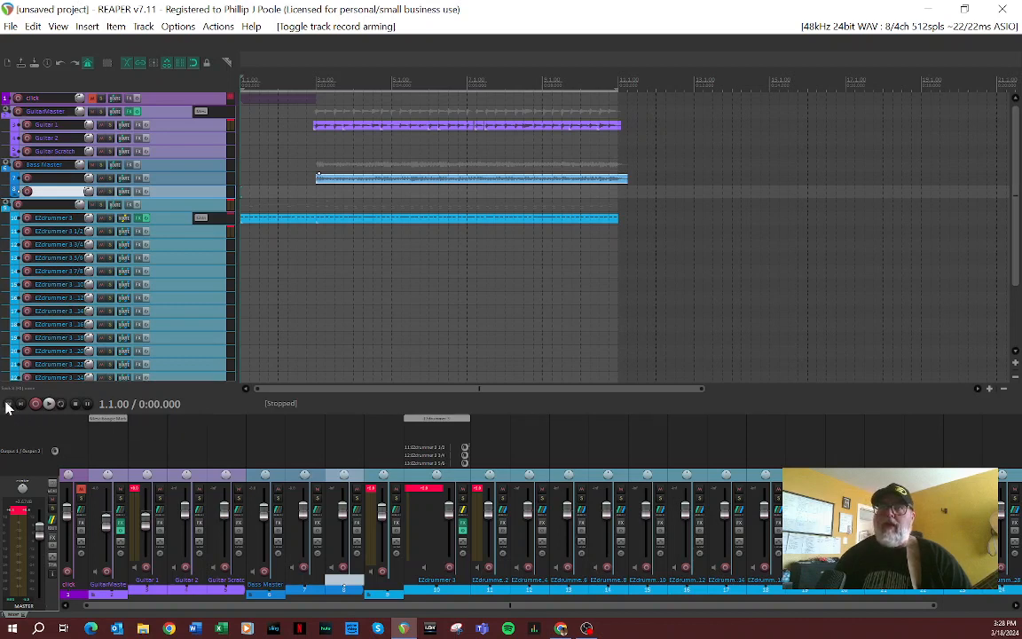
click(50, 405)
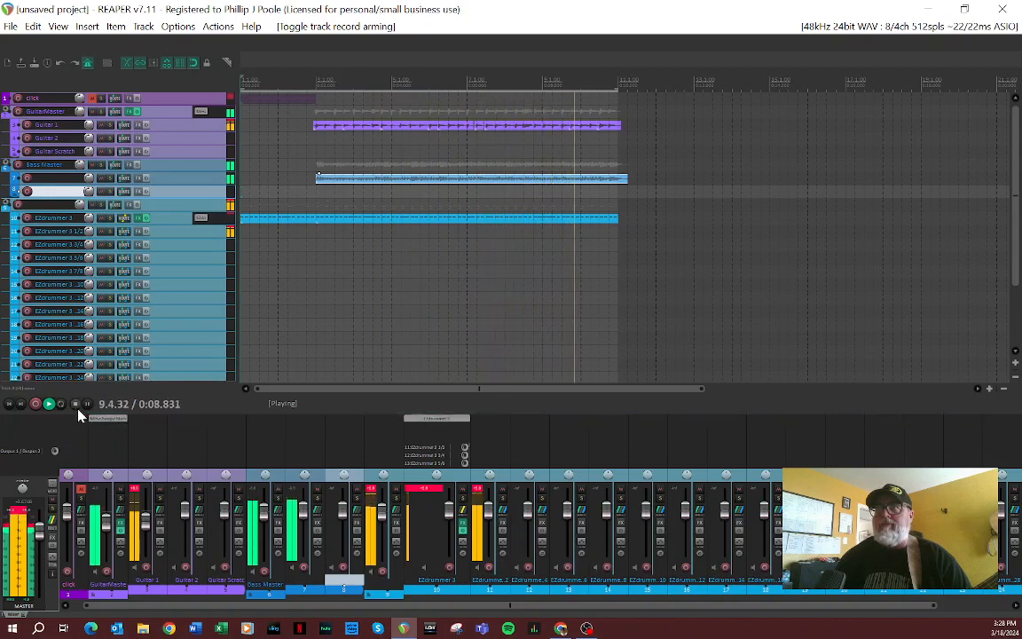
click(77, 405)
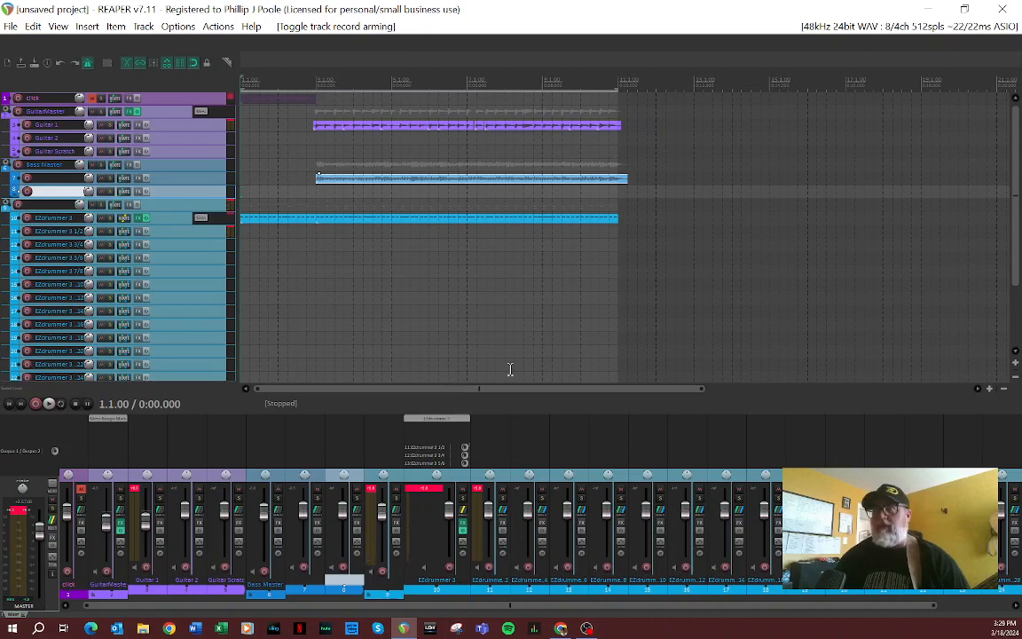
Step: Save the project as Overtake in the Songs folder, with its own subdirectory and all media moved into it
click(12, 26)
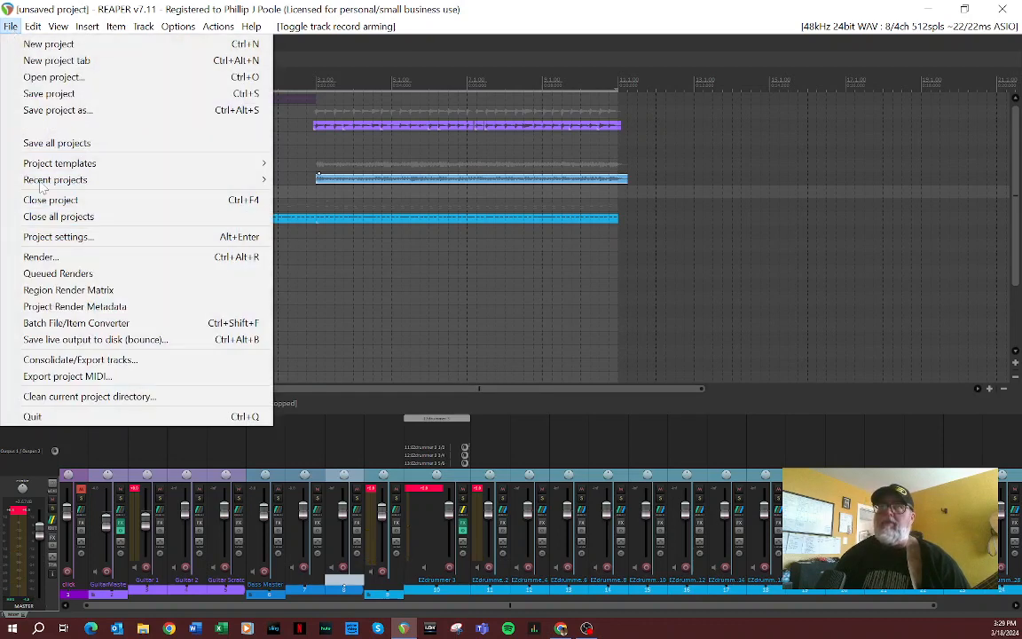
click(86, 112)
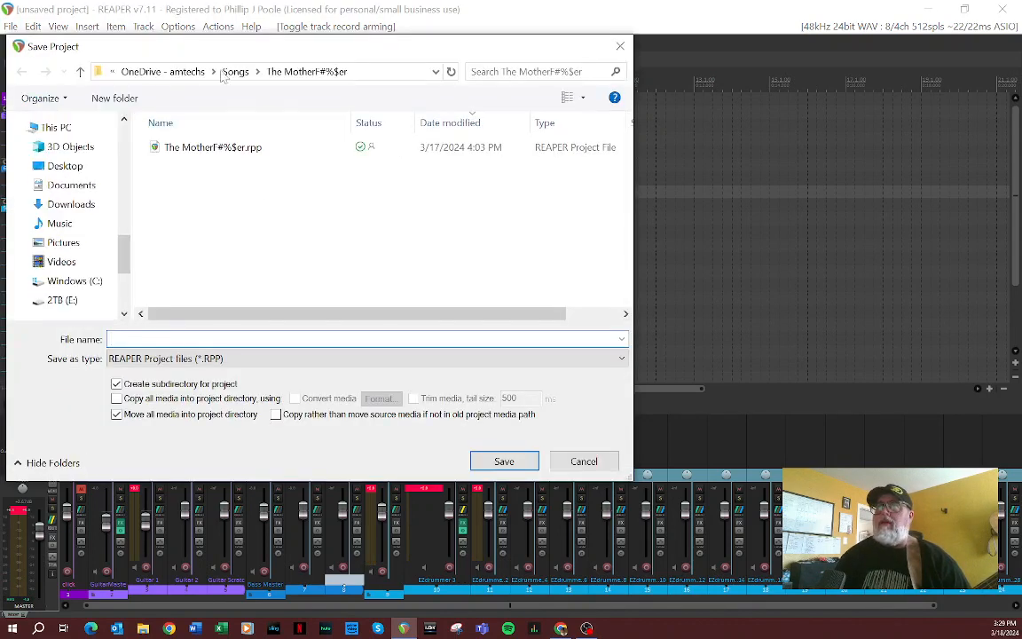
click(229, 73)
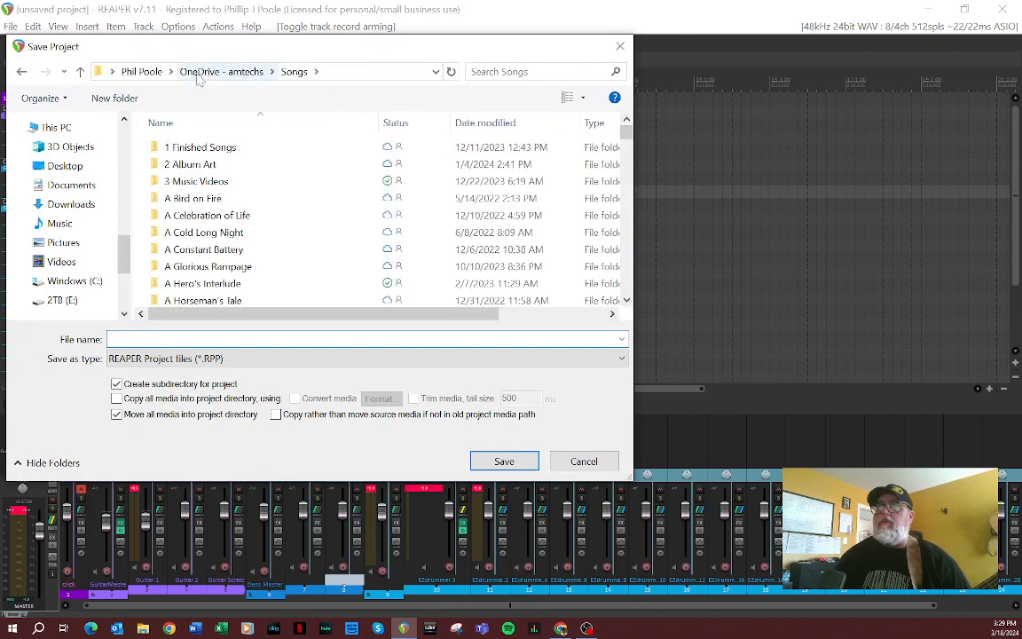
scroll(262, 248, down, 5)
scroll(266, 251, up, 5)
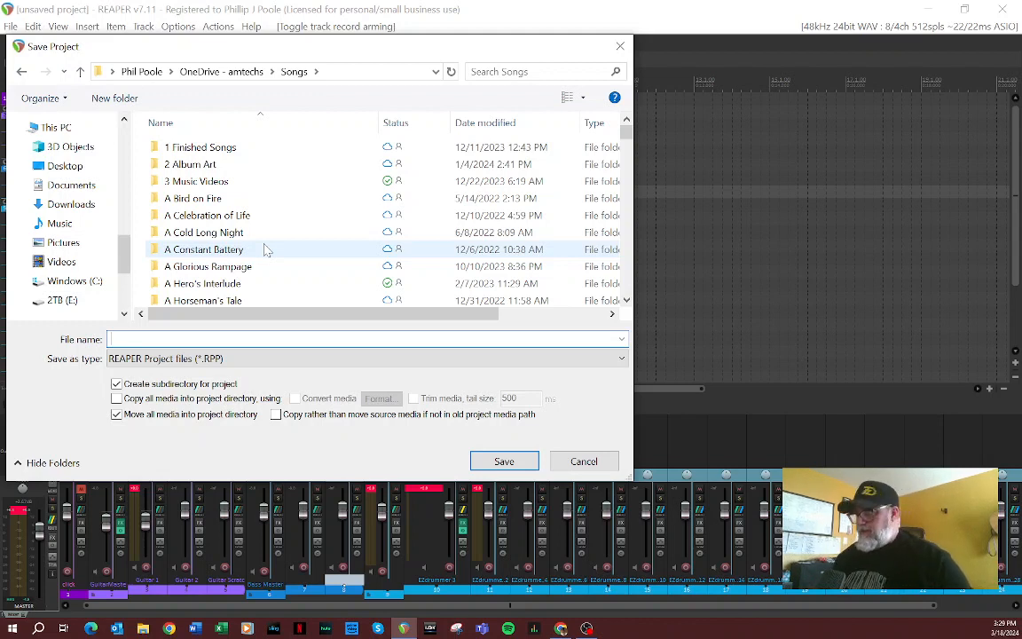
text(O)
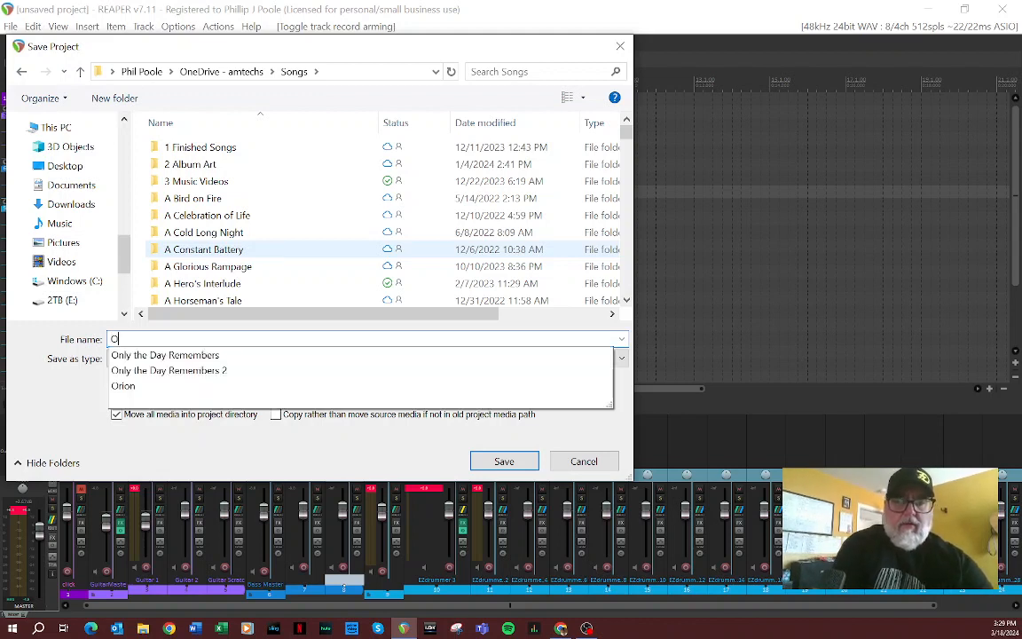
text(verta)
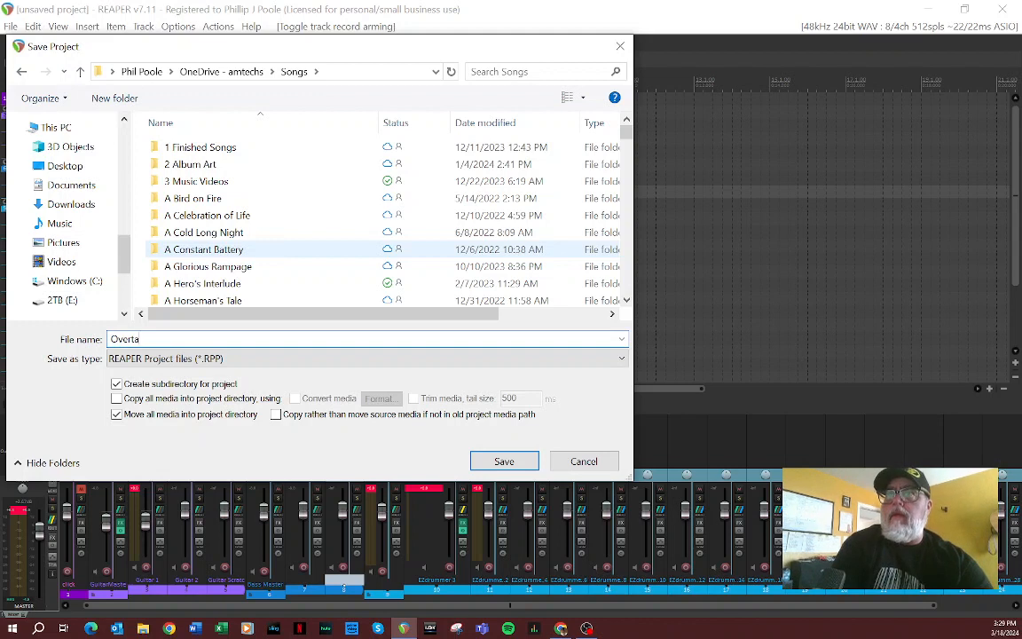
text(ke)
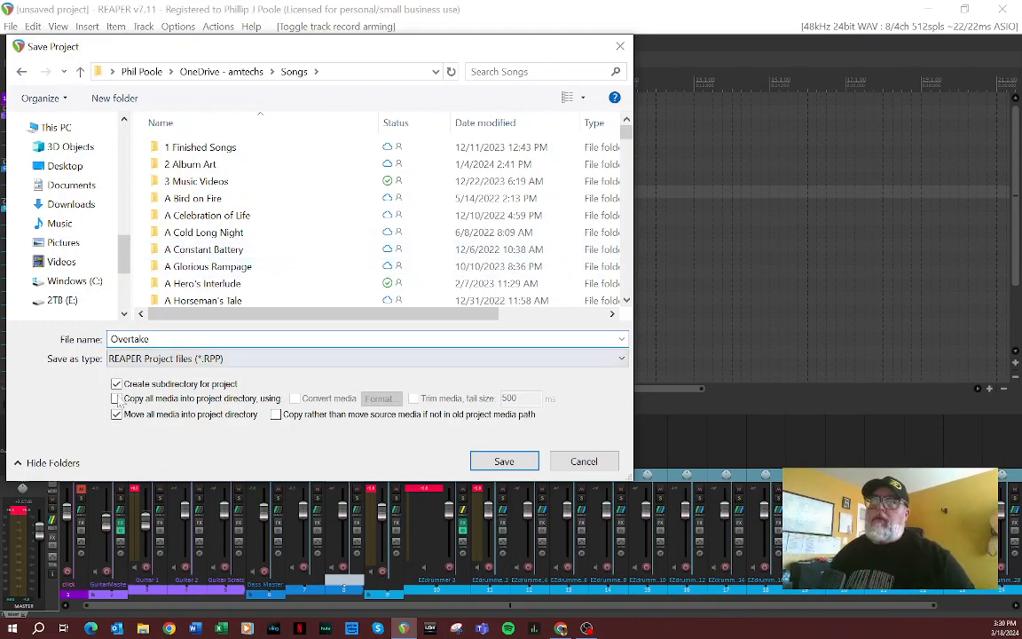
click(504, 463)
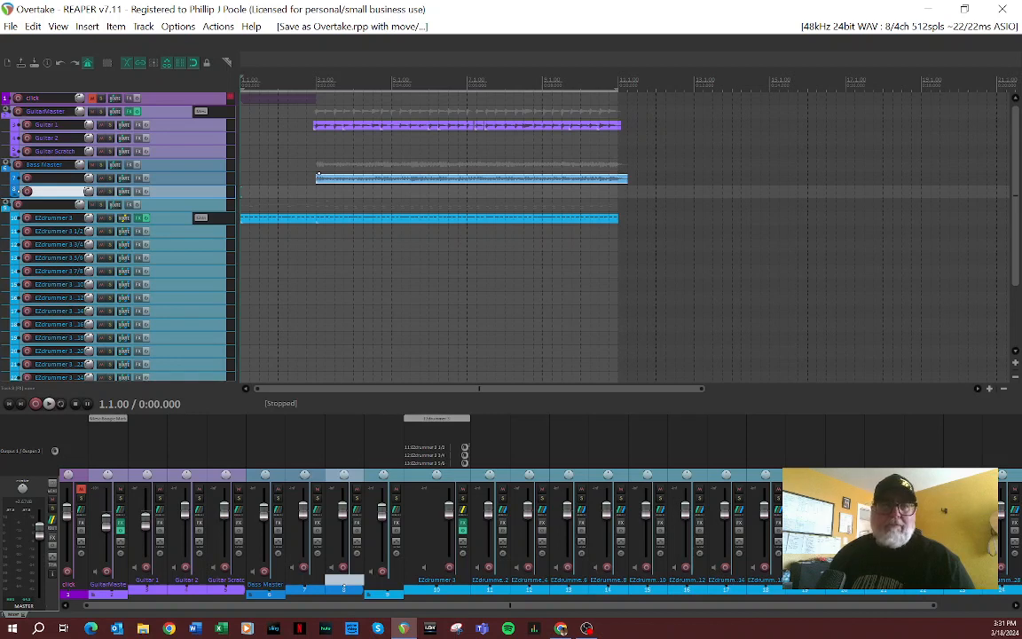
click(586, 628)
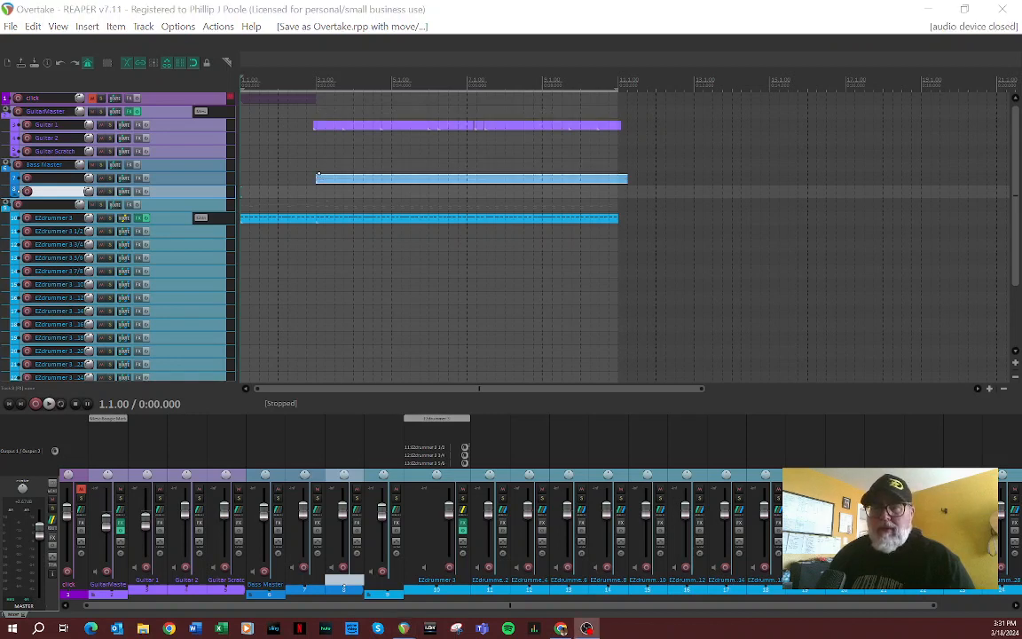